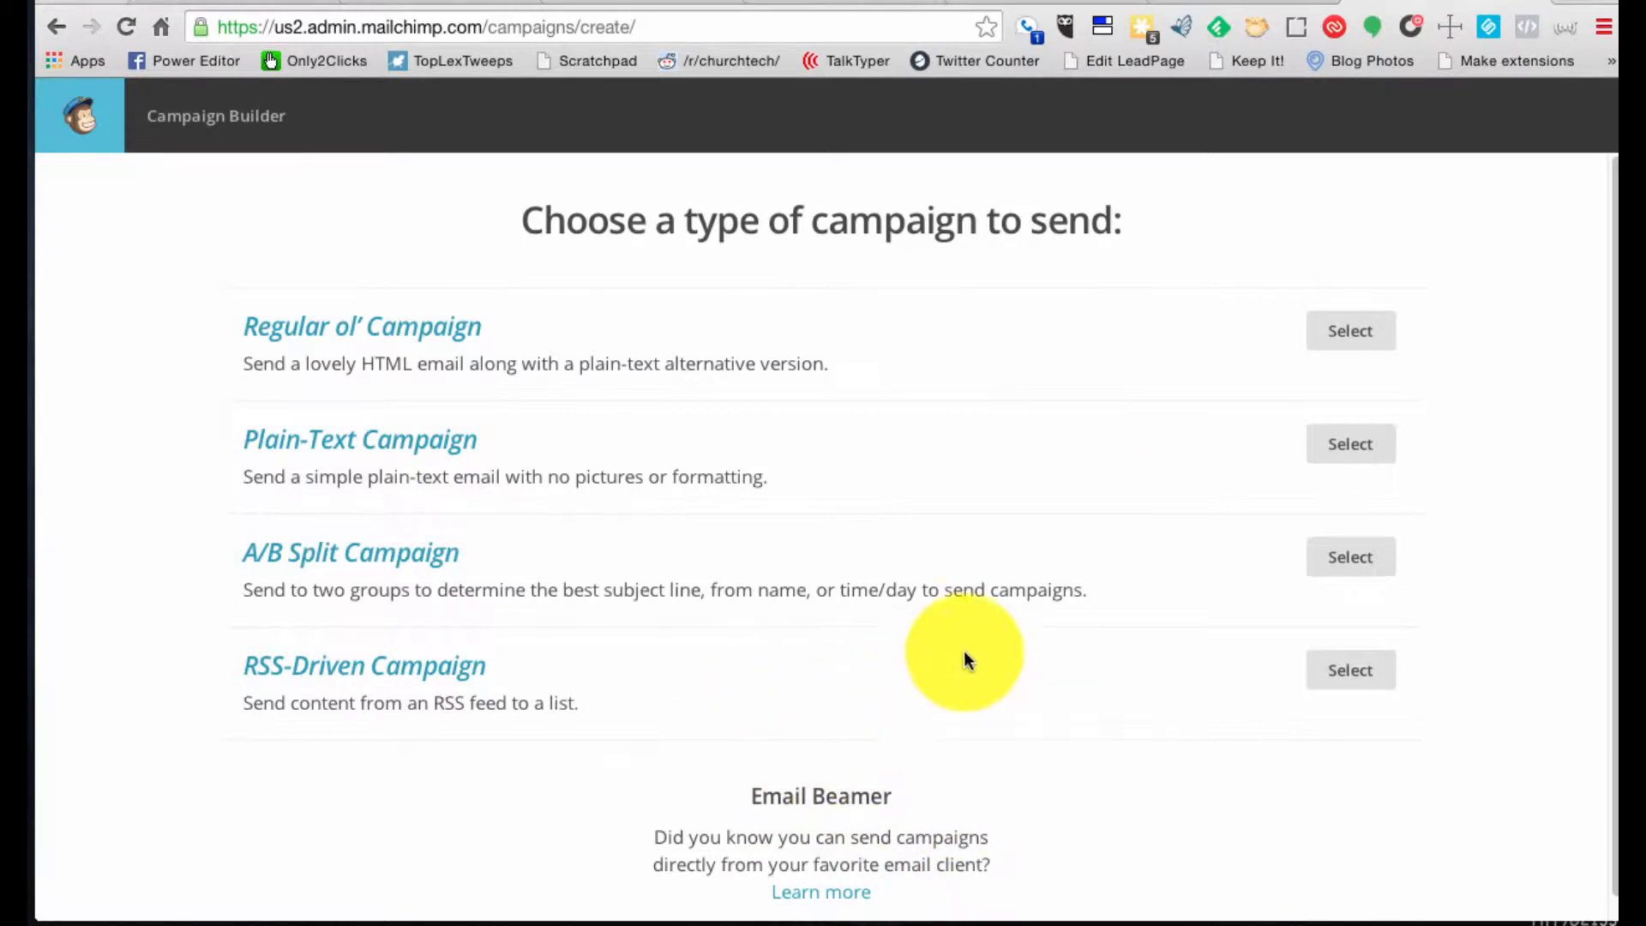
# Choose the Regular ol' Campaign type for the new email campaign
pyautogui.moveTo(928, 922)
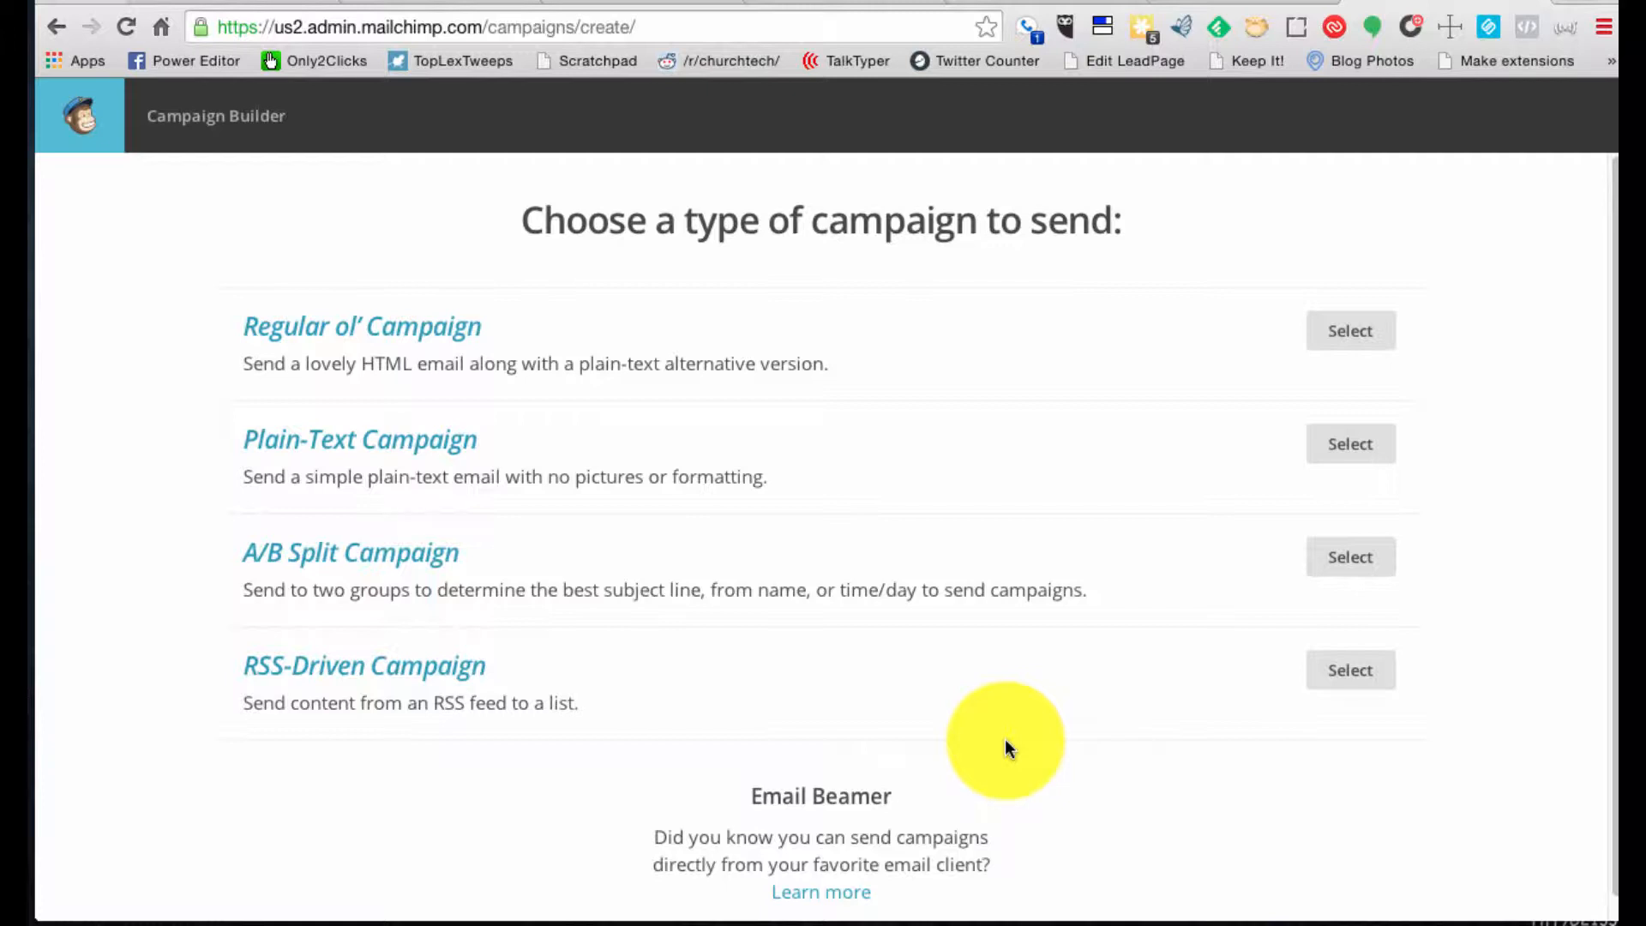
pyautogui.scroll(-1, 1005, 745)
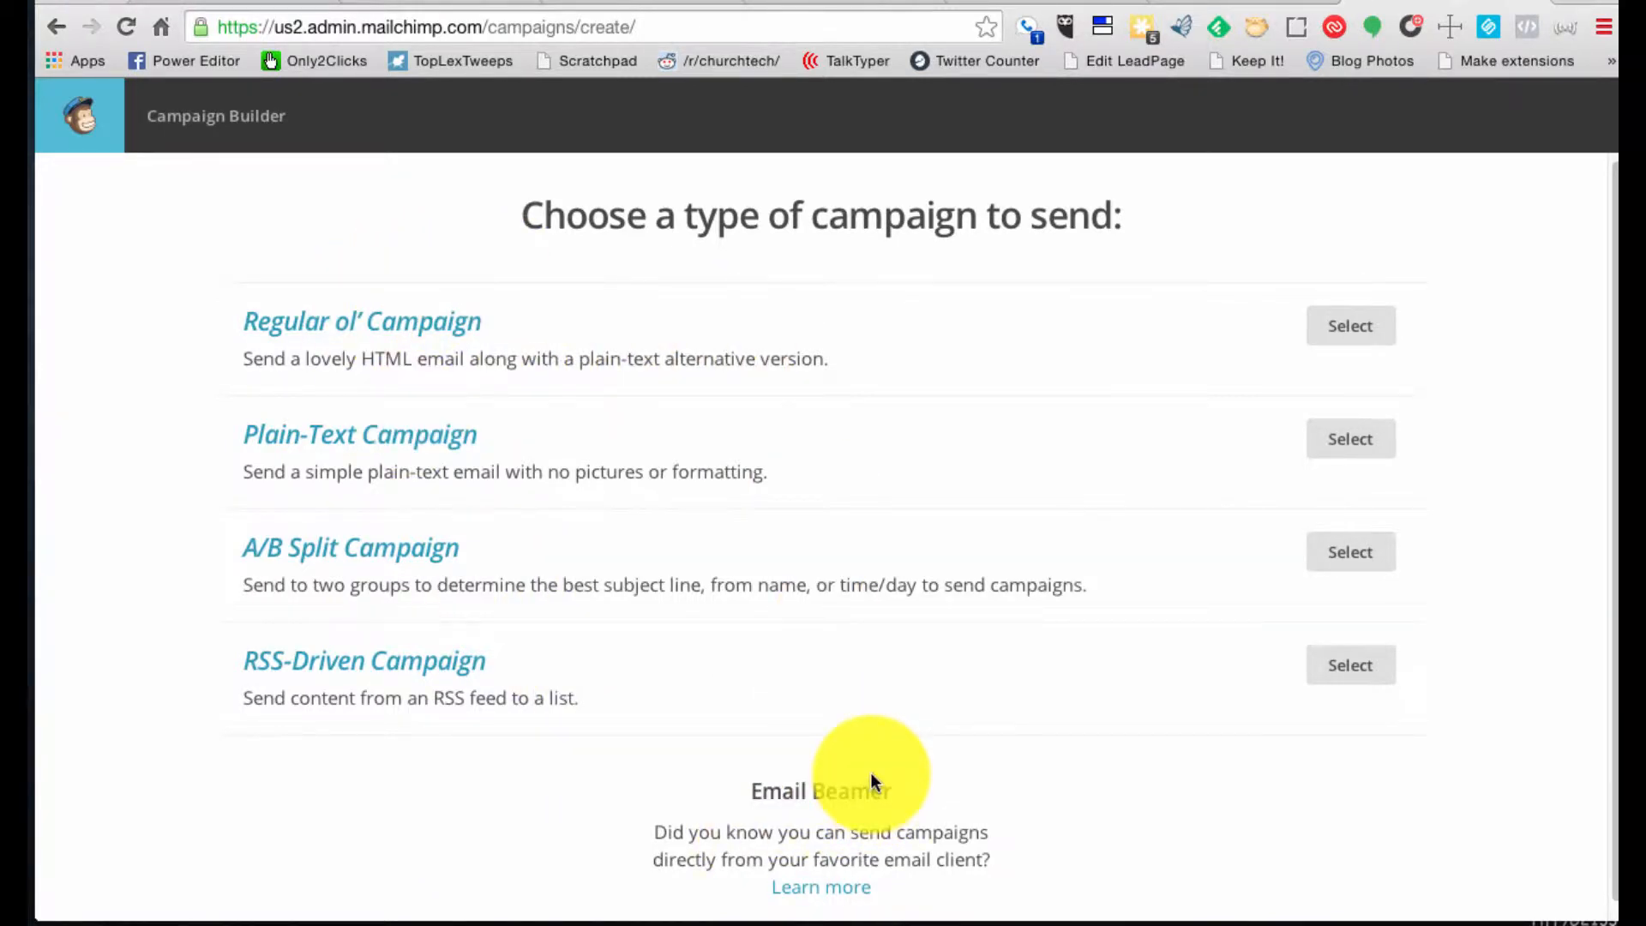
pyautogui.scroll(-1, 929, 719)
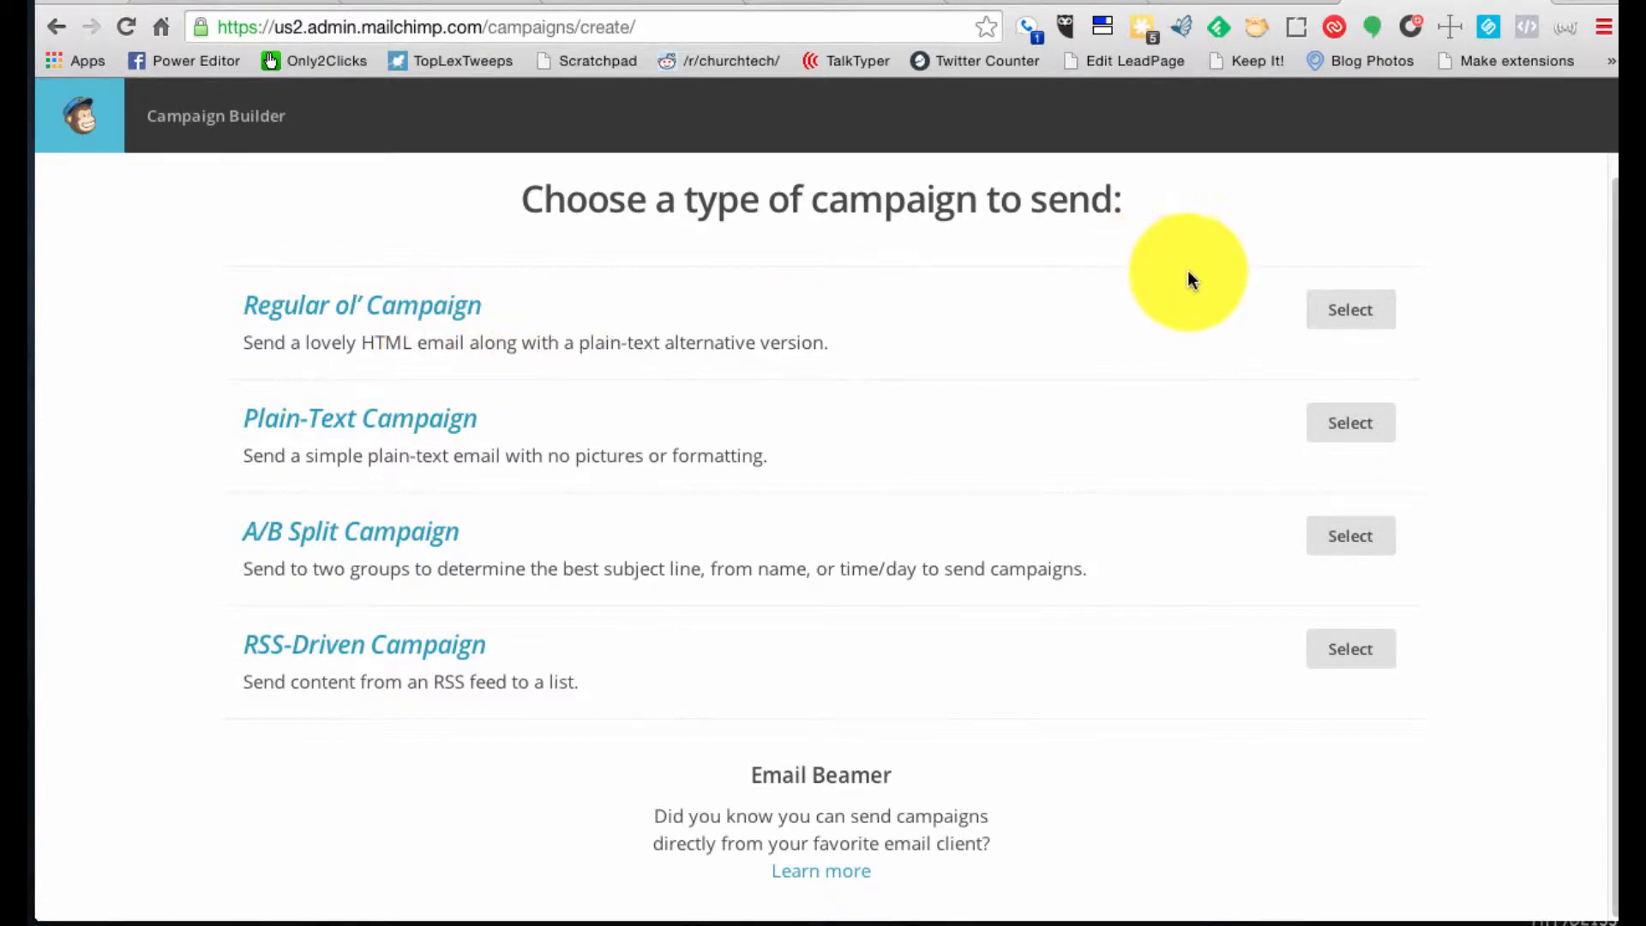
pyautogui.click(1364, 310)
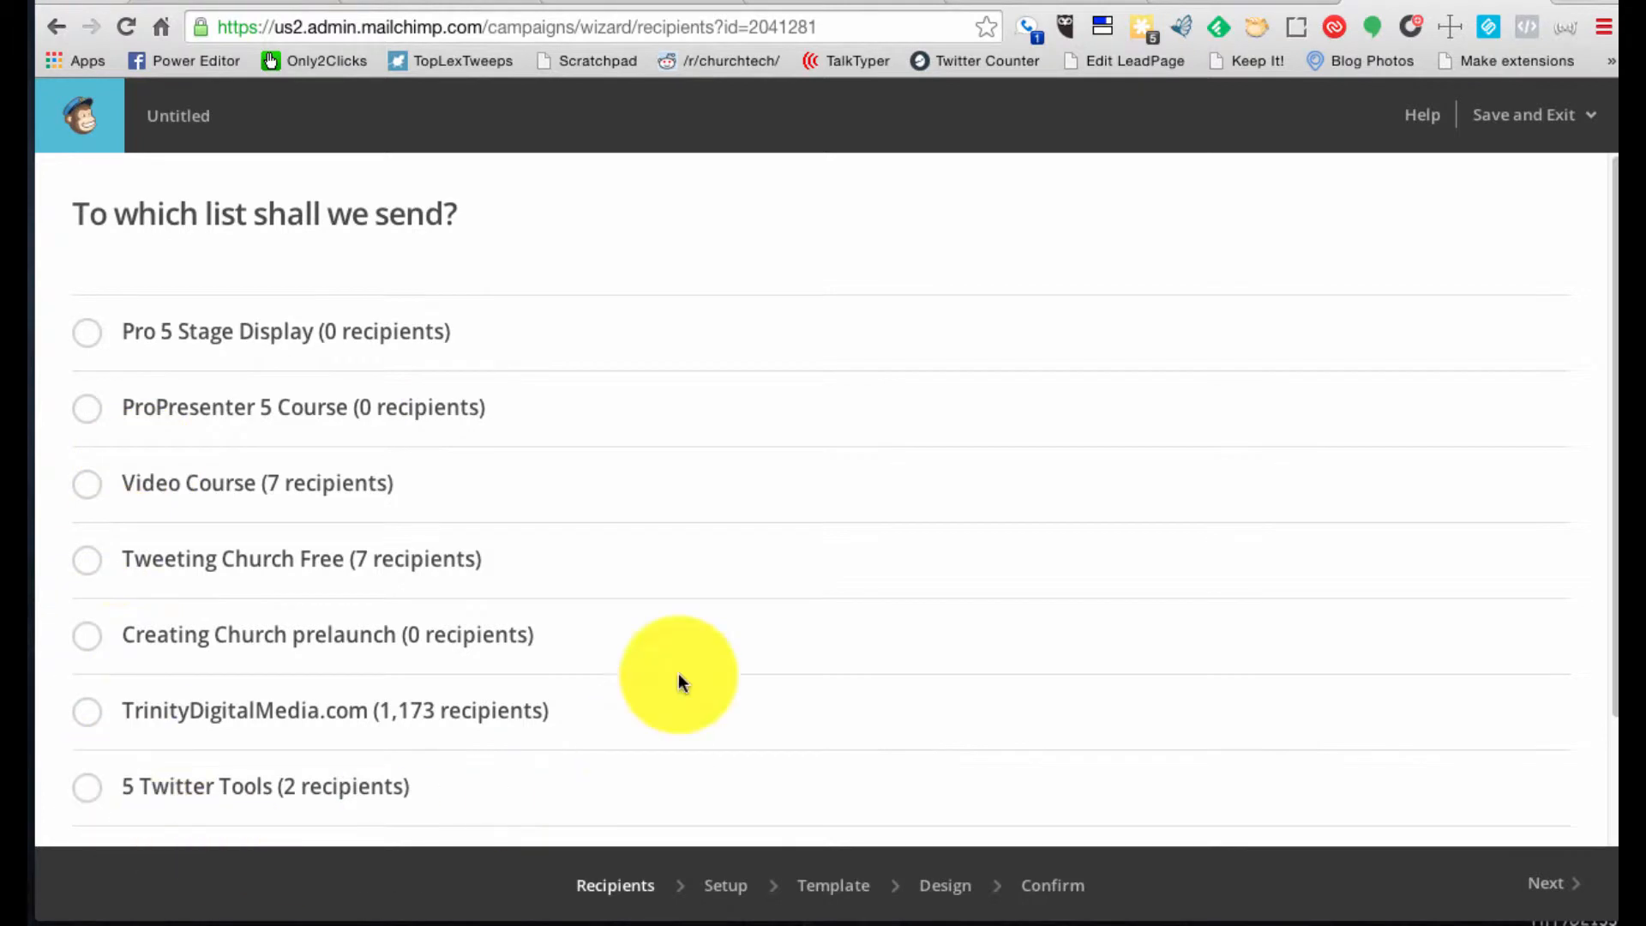
# Send the campaign to the entire TrinityDigitalMedia.com list and continue to the campaign setup
pyautogui.click(121, 730)
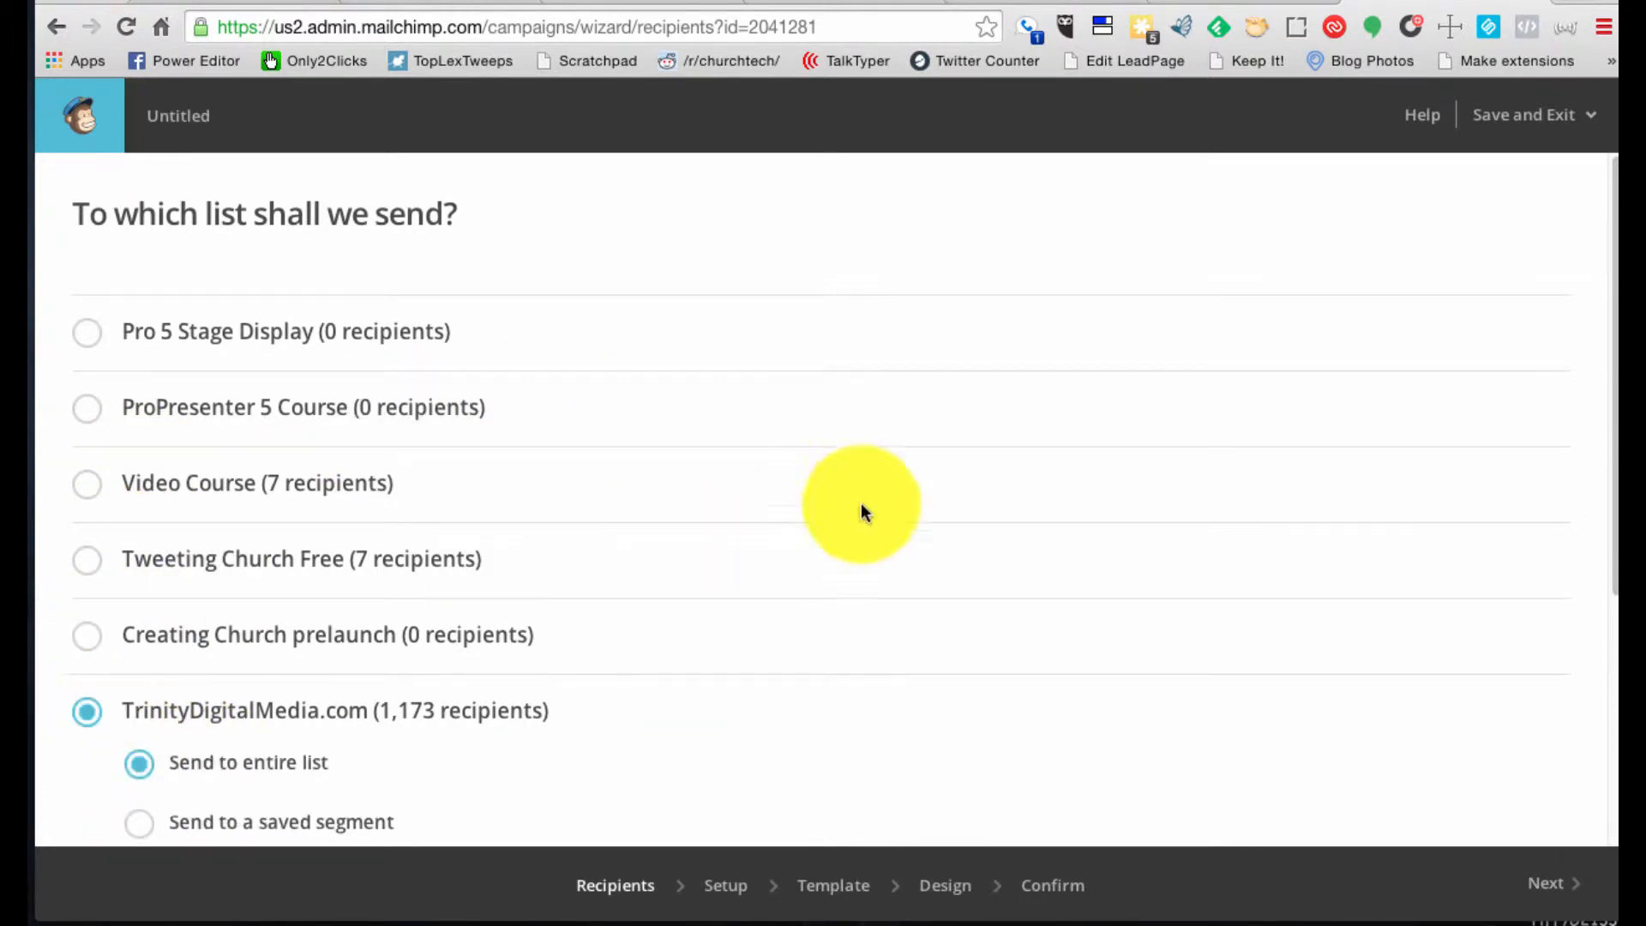
pyautogui.scroll(-5, 867, 528)
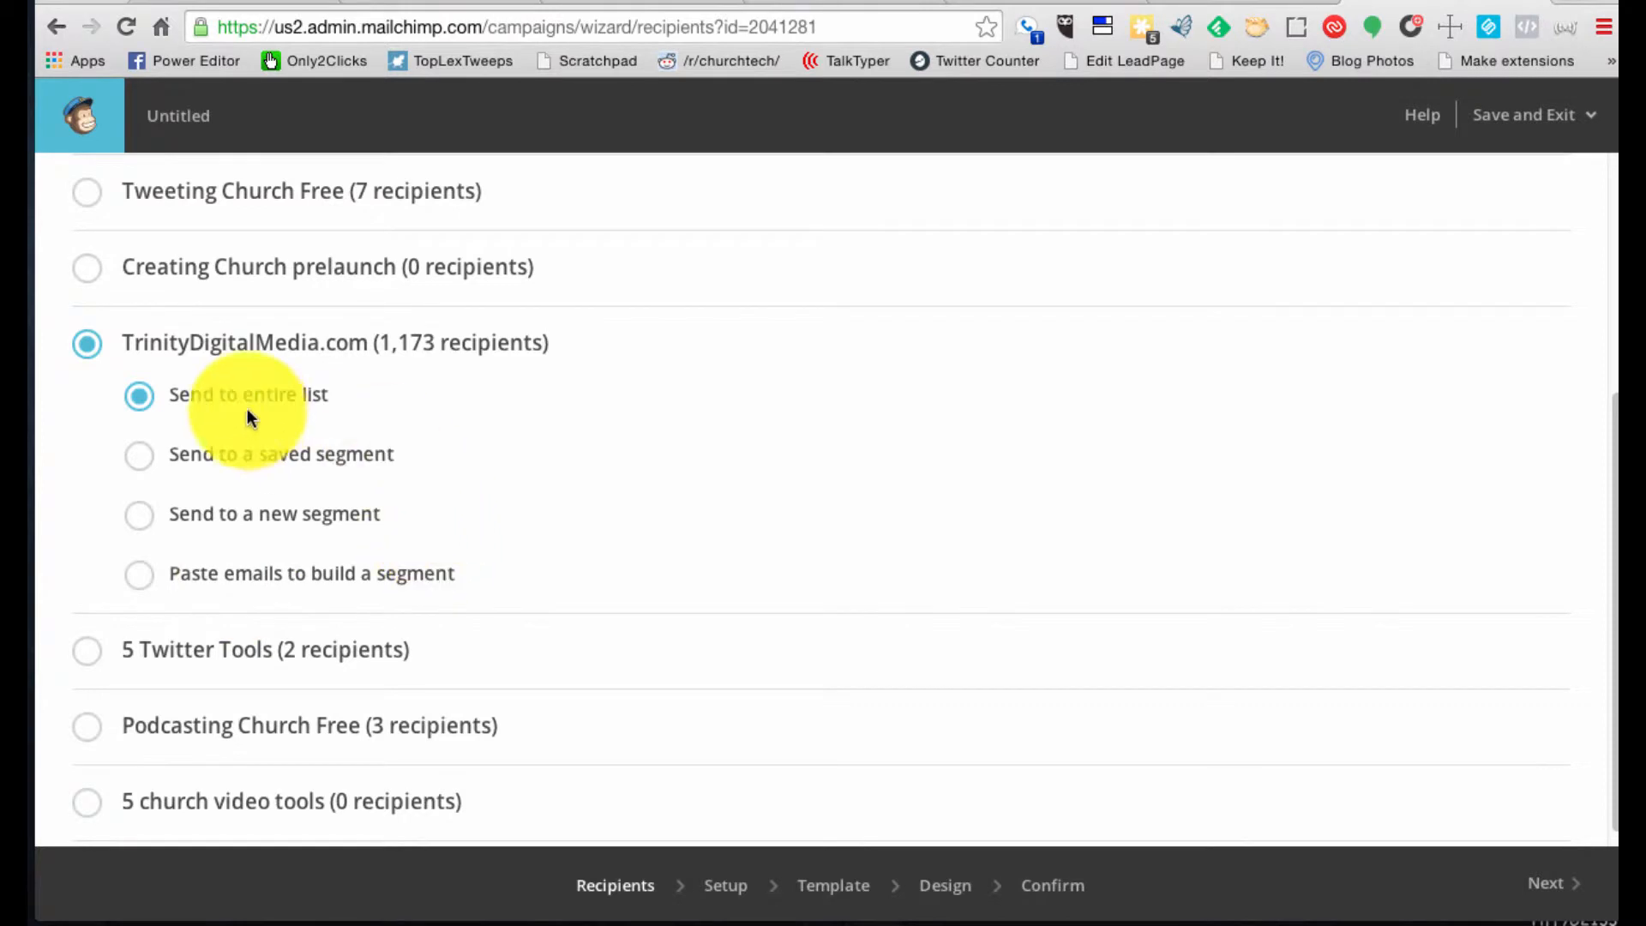
pyautogui.scroll(-1, 780, 448)
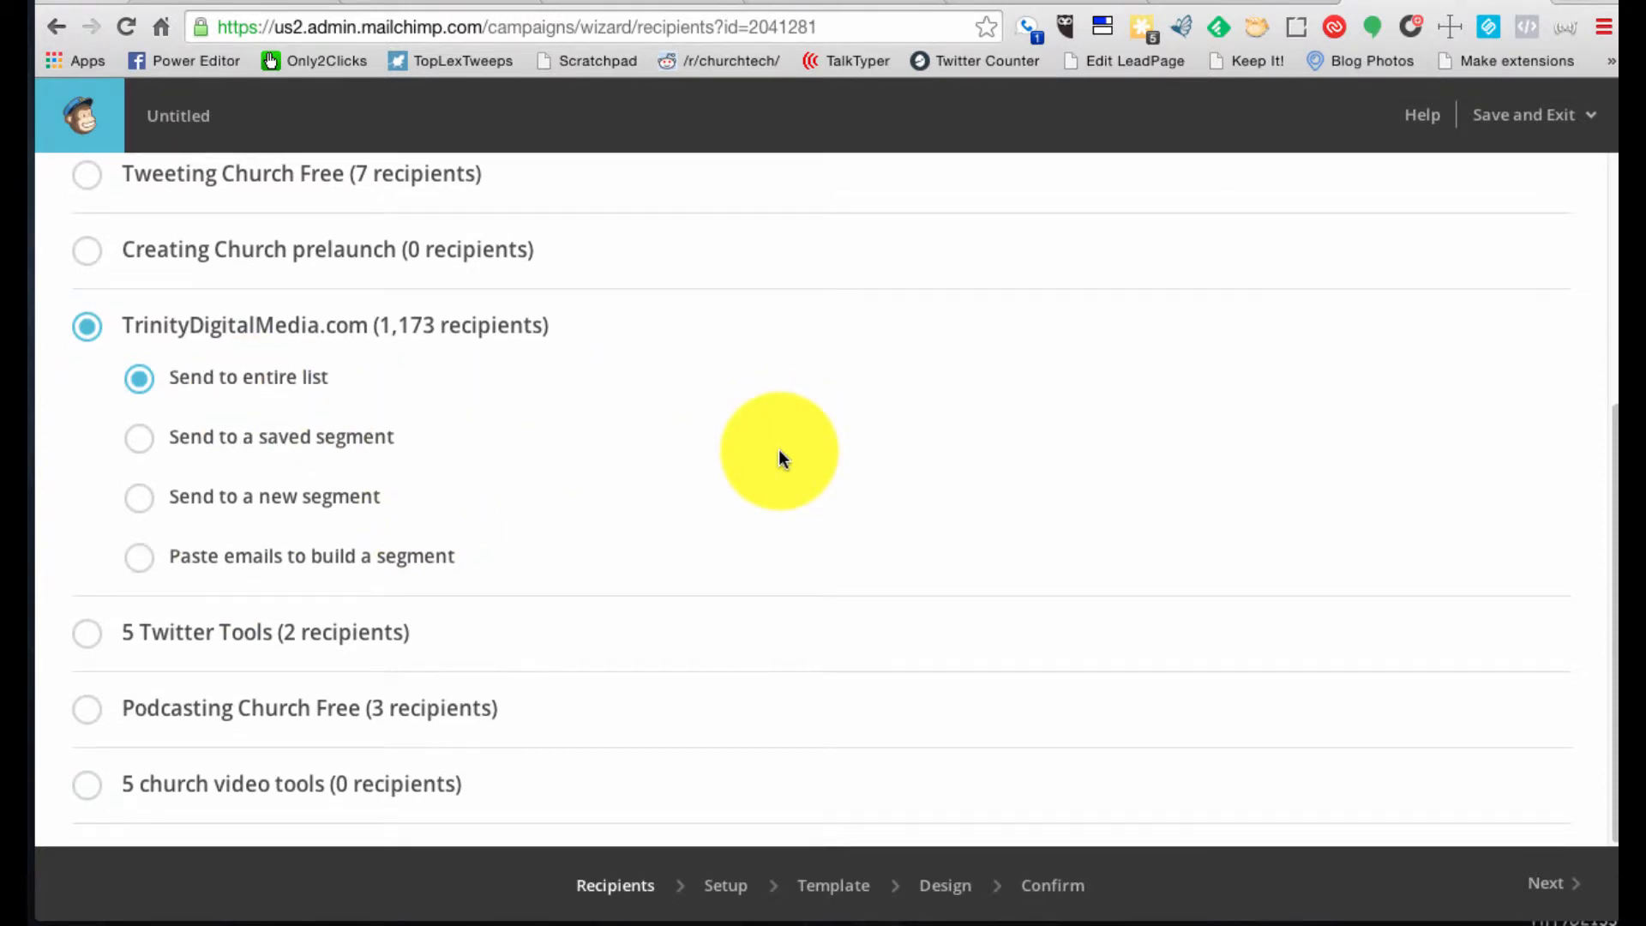
pyautogui.click(1539, 887)
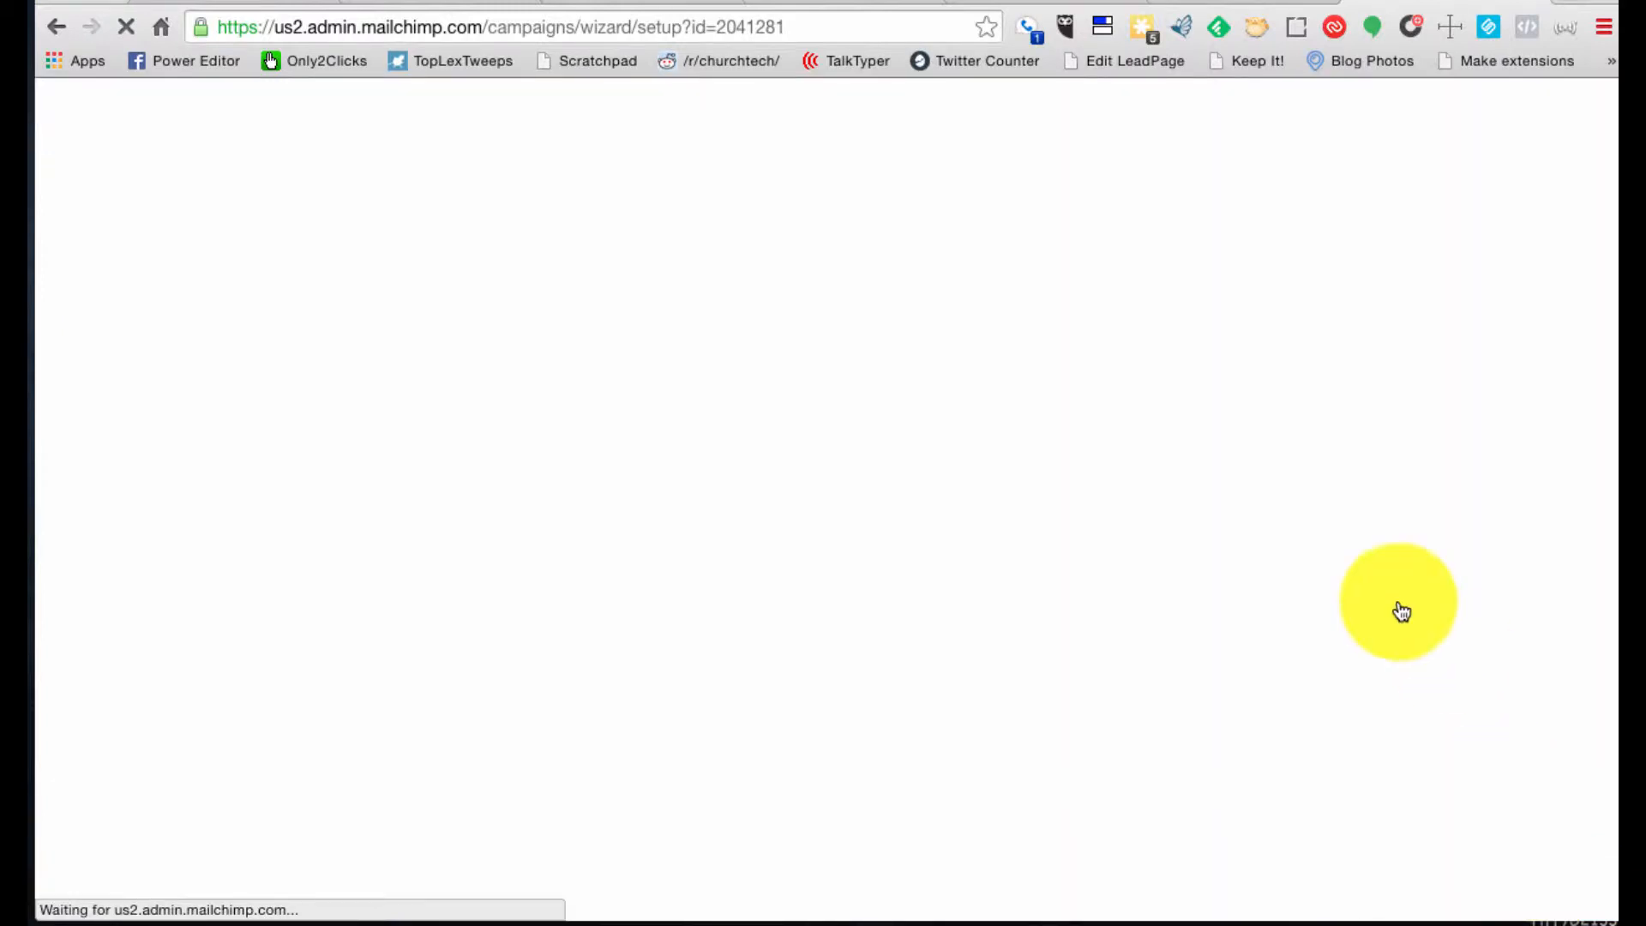
# Begin the campaign name with the date code 150316
pyautogui.click(156, 354)
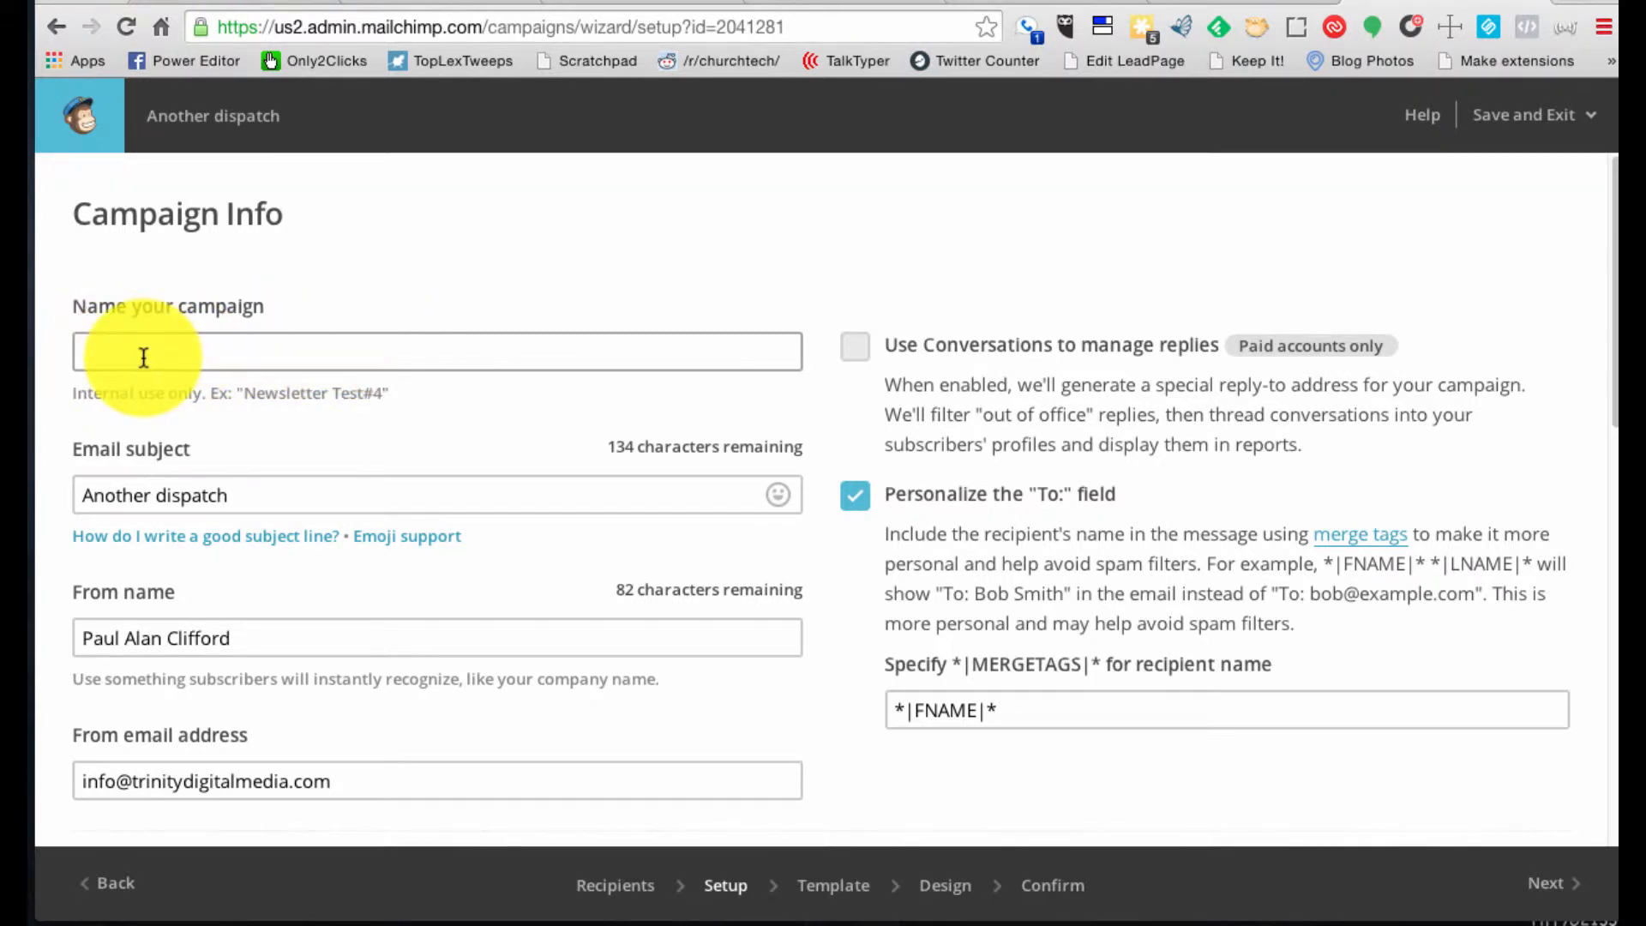
pyautogui.click(86, 357)
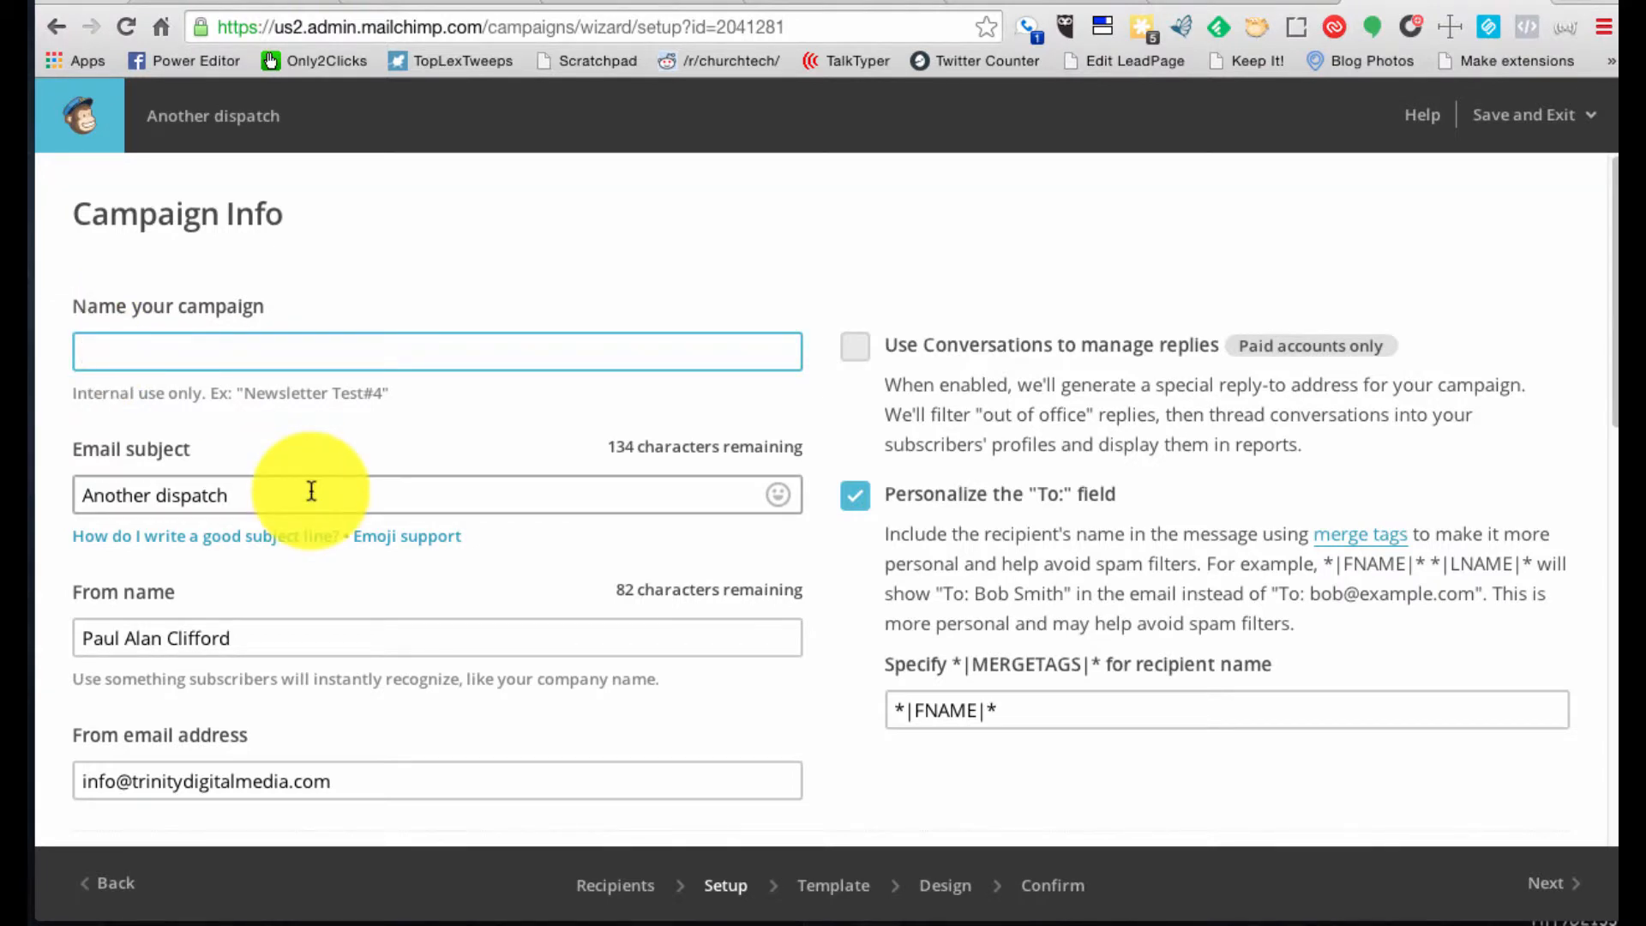
pyautogui.write('1303')
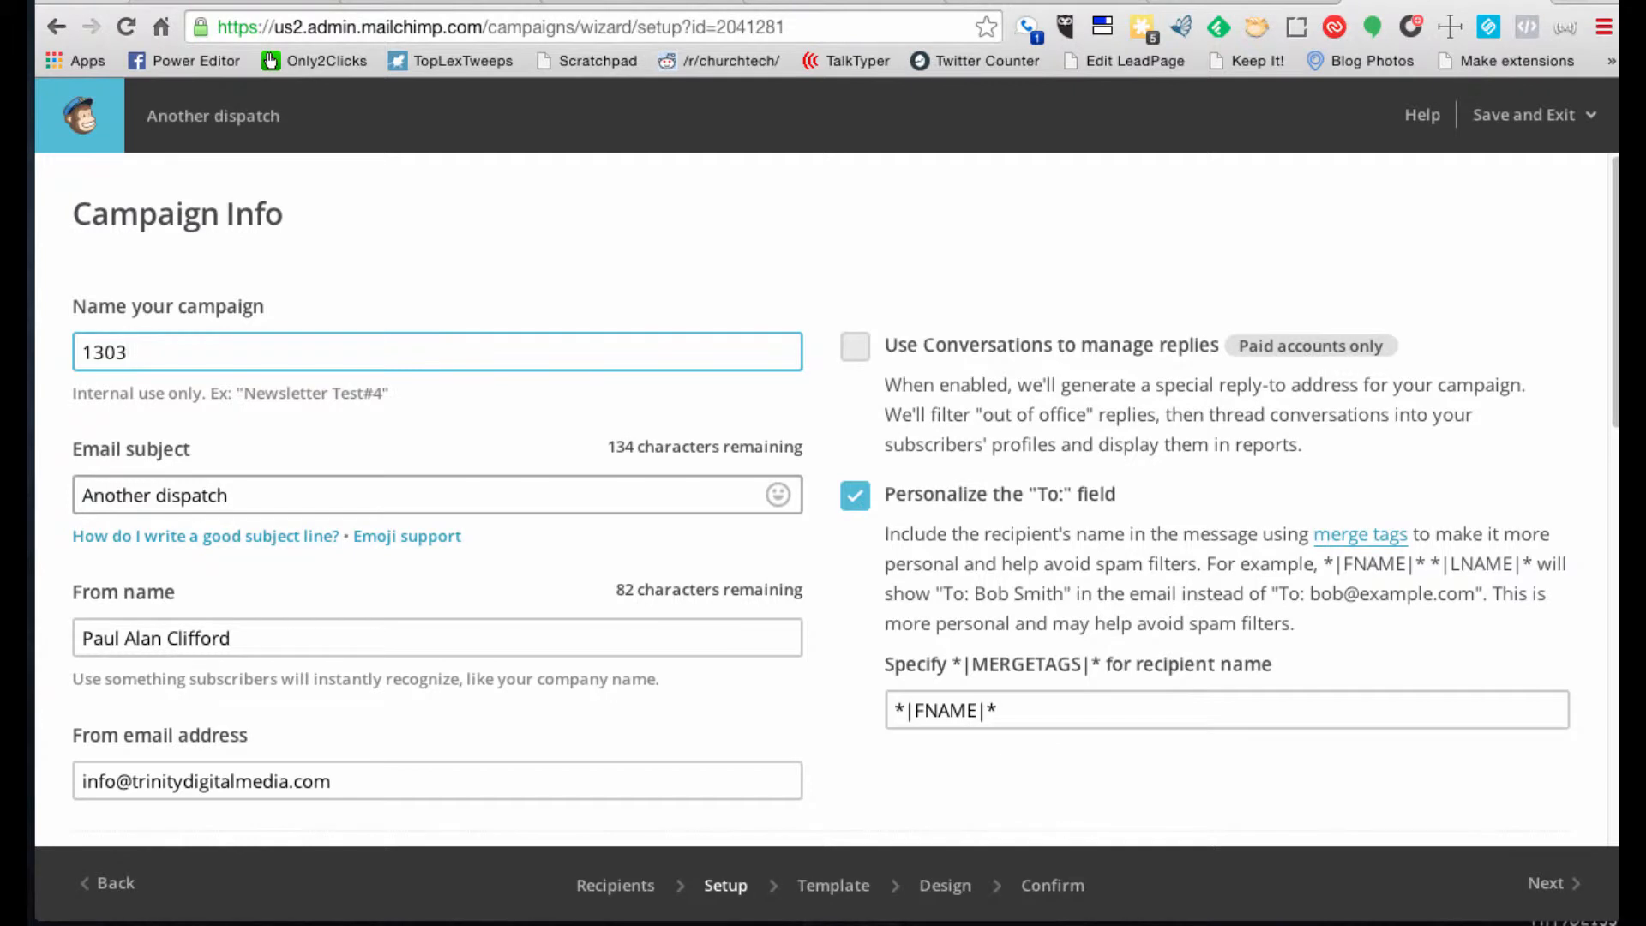
pyautogui.write('16')
pyautogui.click(96, 353)
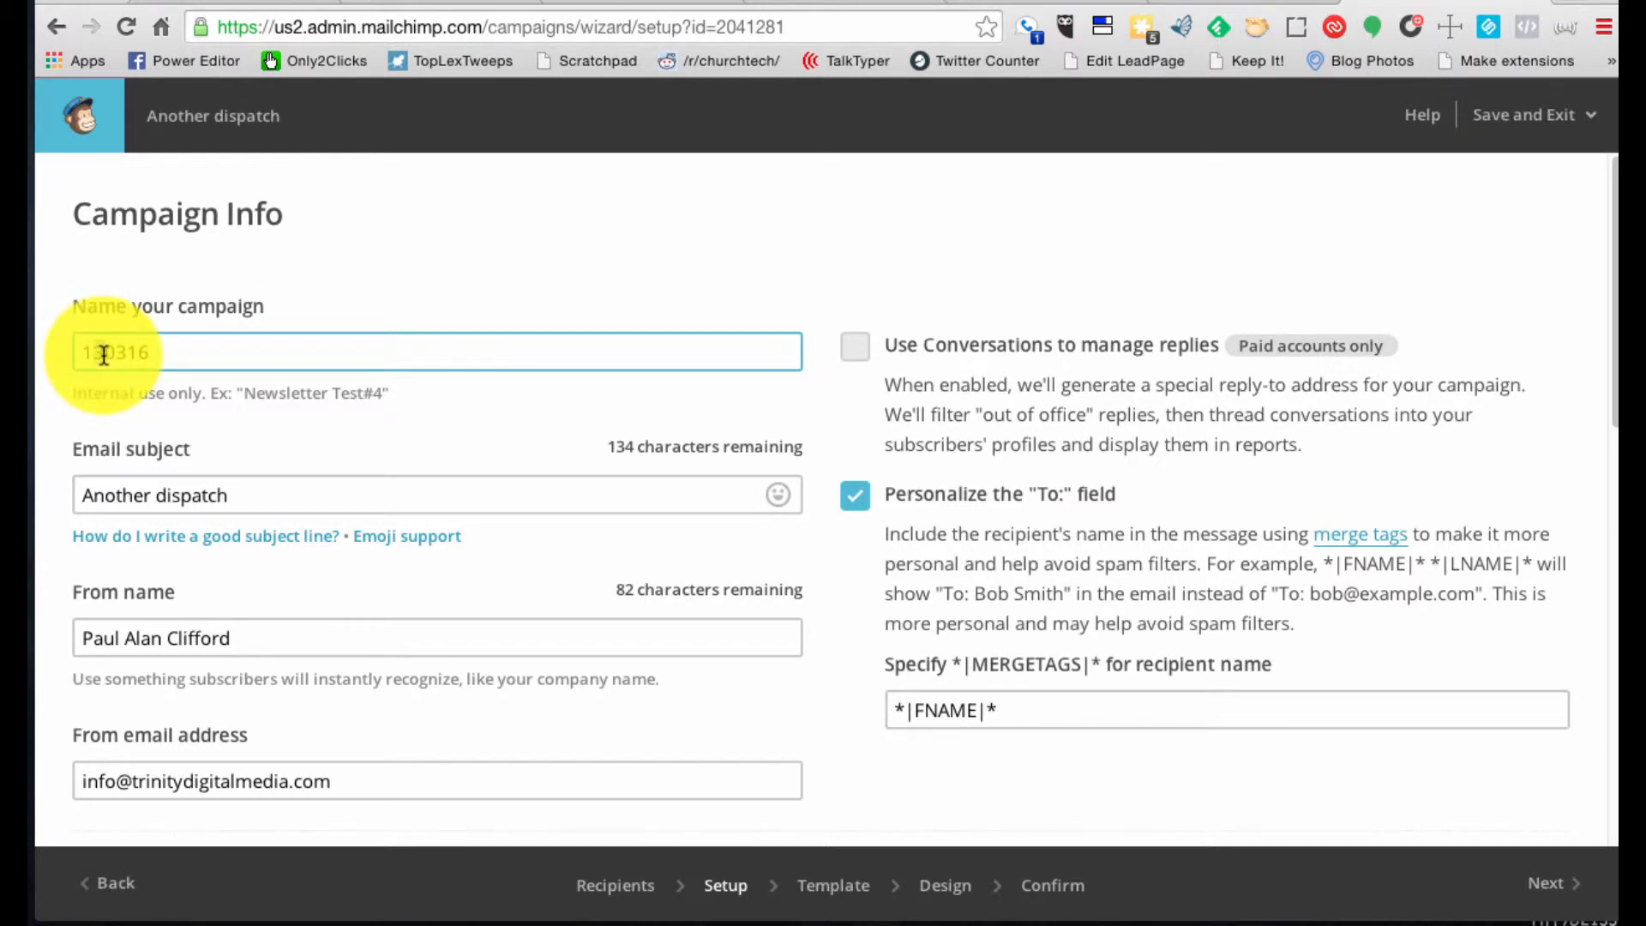
pyautogui.press('BackSpace')
pyautogui.write('5')
# Complete the campaign name after the date code with "Test campaign for Tech Help for Churches"
pyautogui.click(163, 354)
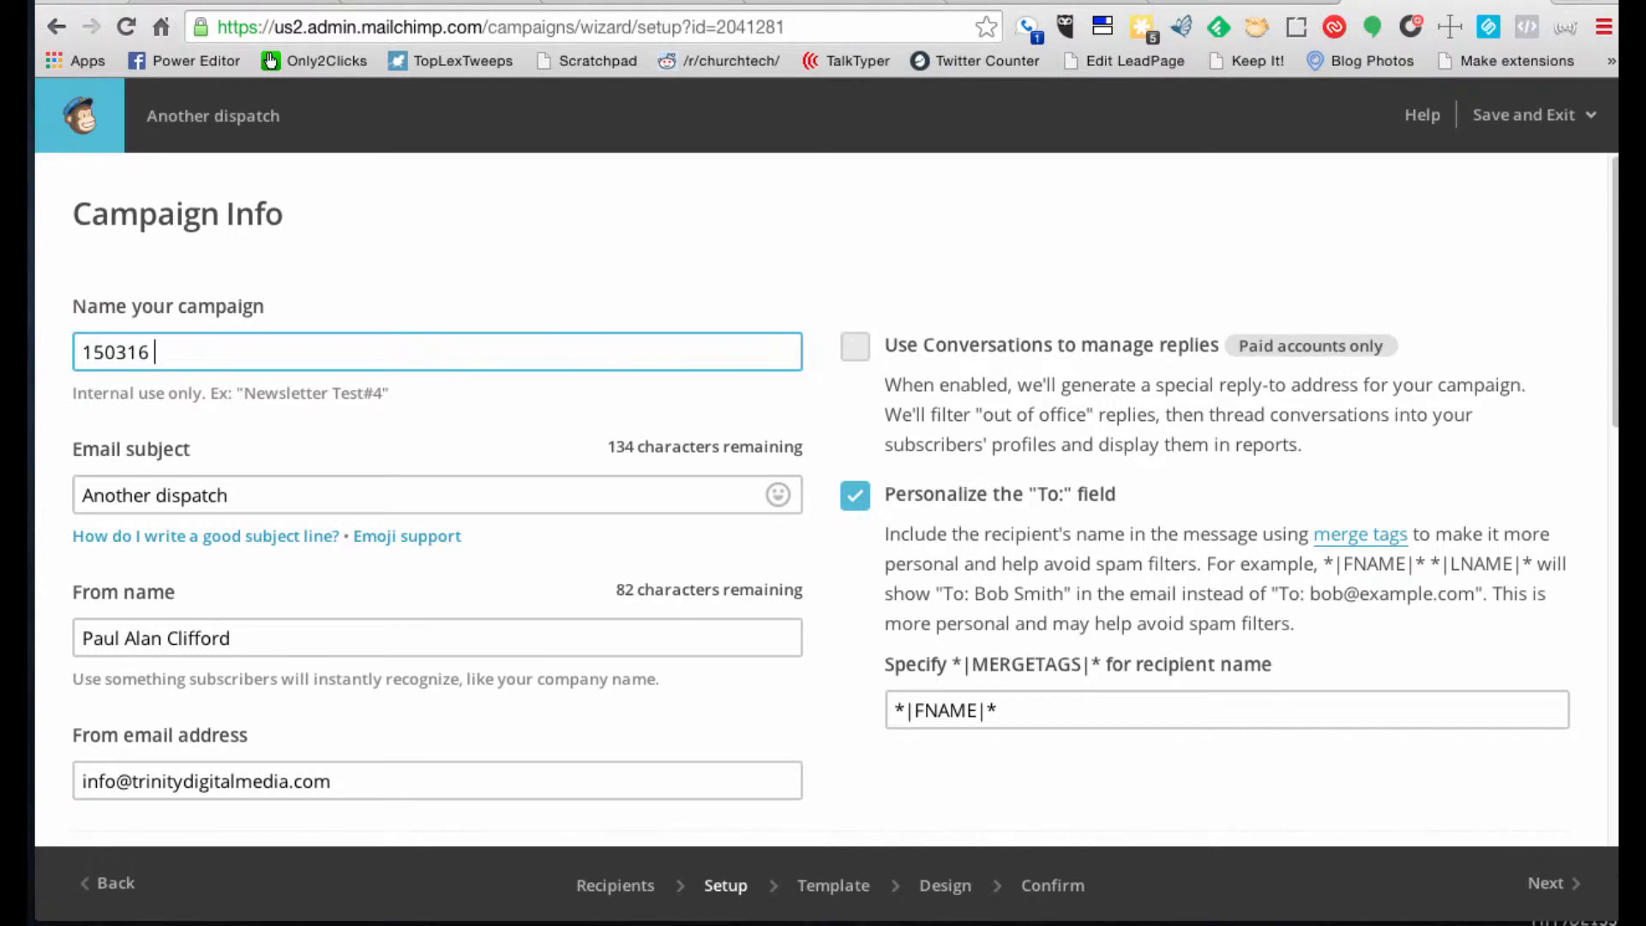
pyautogui.write('Test campaig')
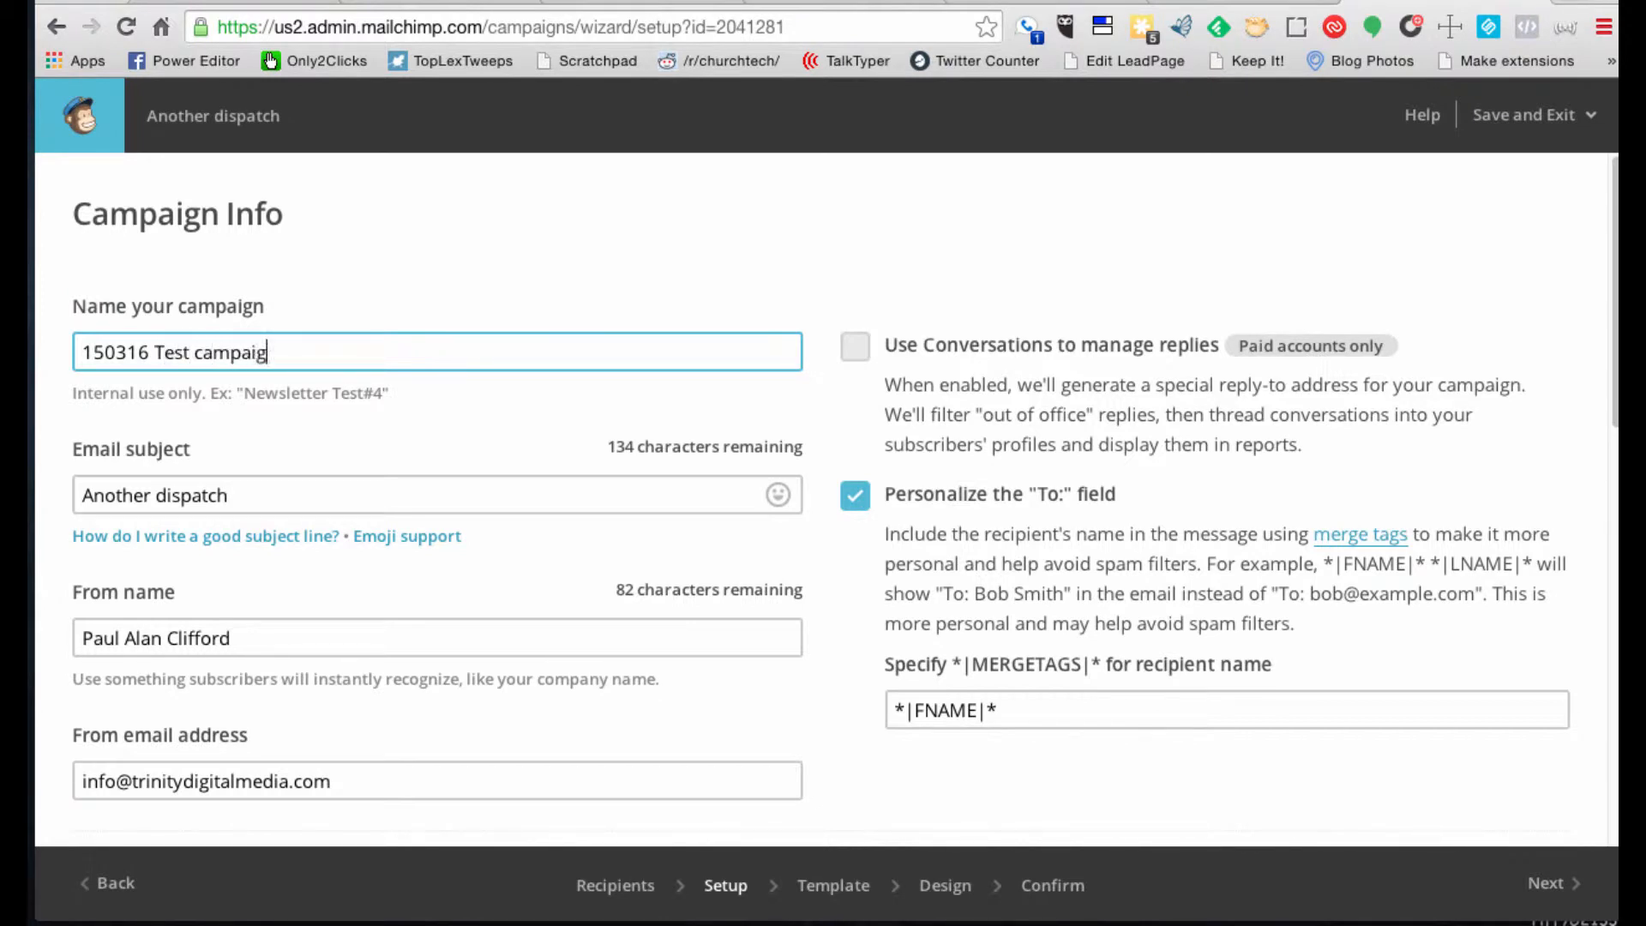
pyautogui.write('n for the')
pyautogui.press('BackSpace')
pyautogui.press('BackSpace')
pyautogui.press('BackSpace')
pyautogui.write('Tech Help f')
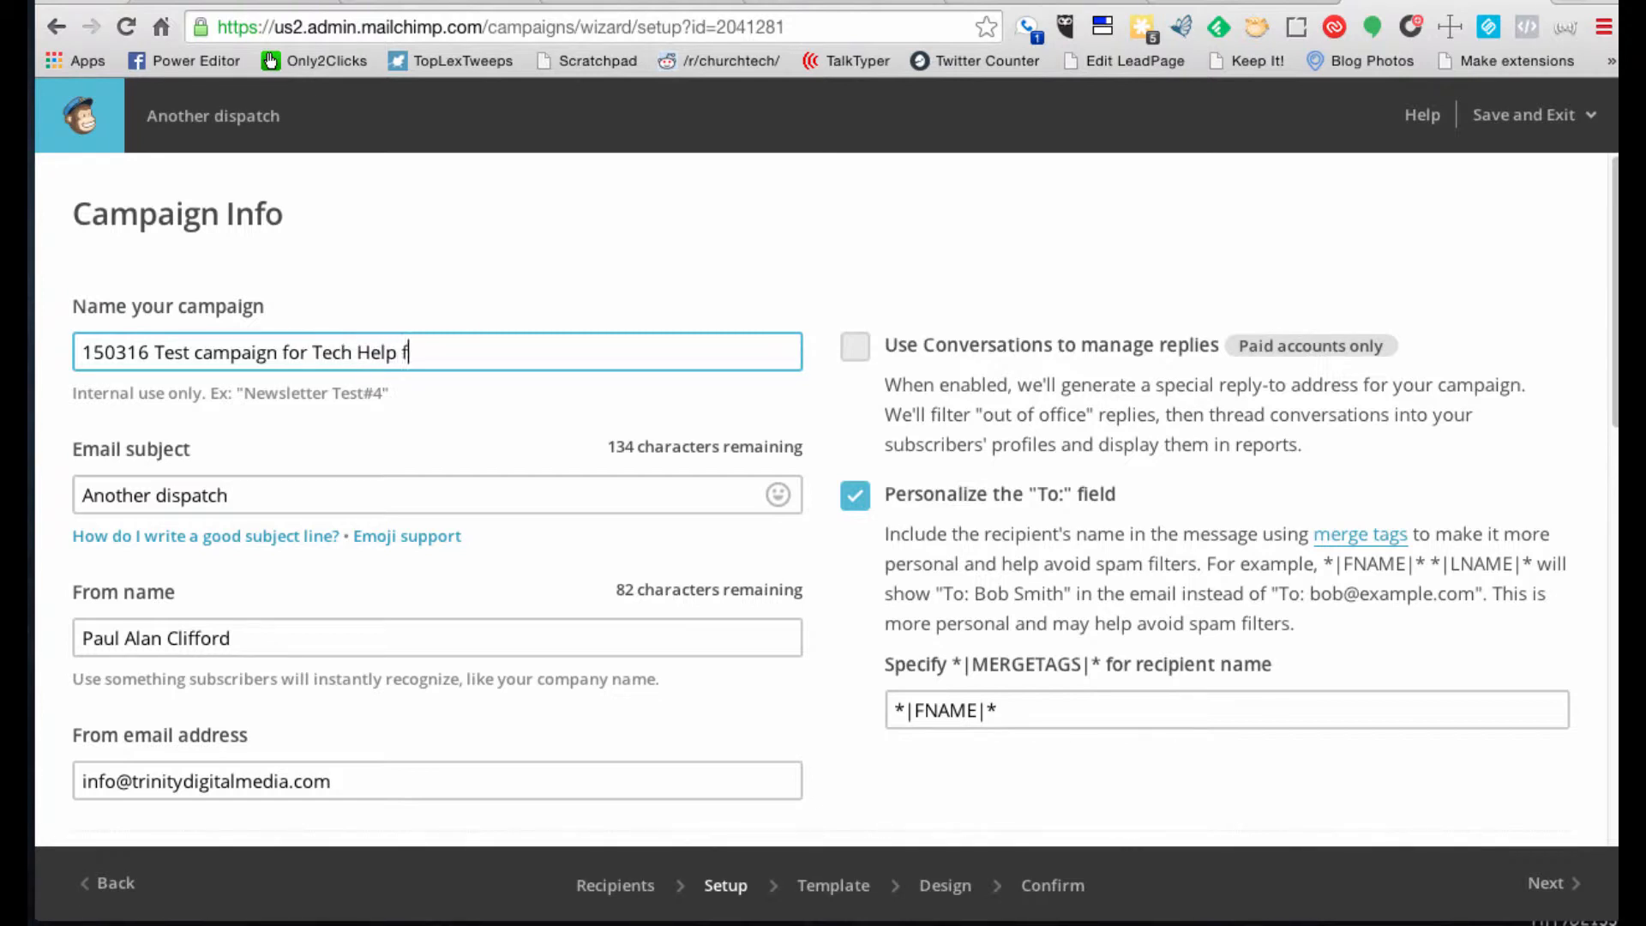
pyautogui.write('or Churches')
# Replace the email subject with "A word from the pastor..."
pyautogui.click(257, 493)
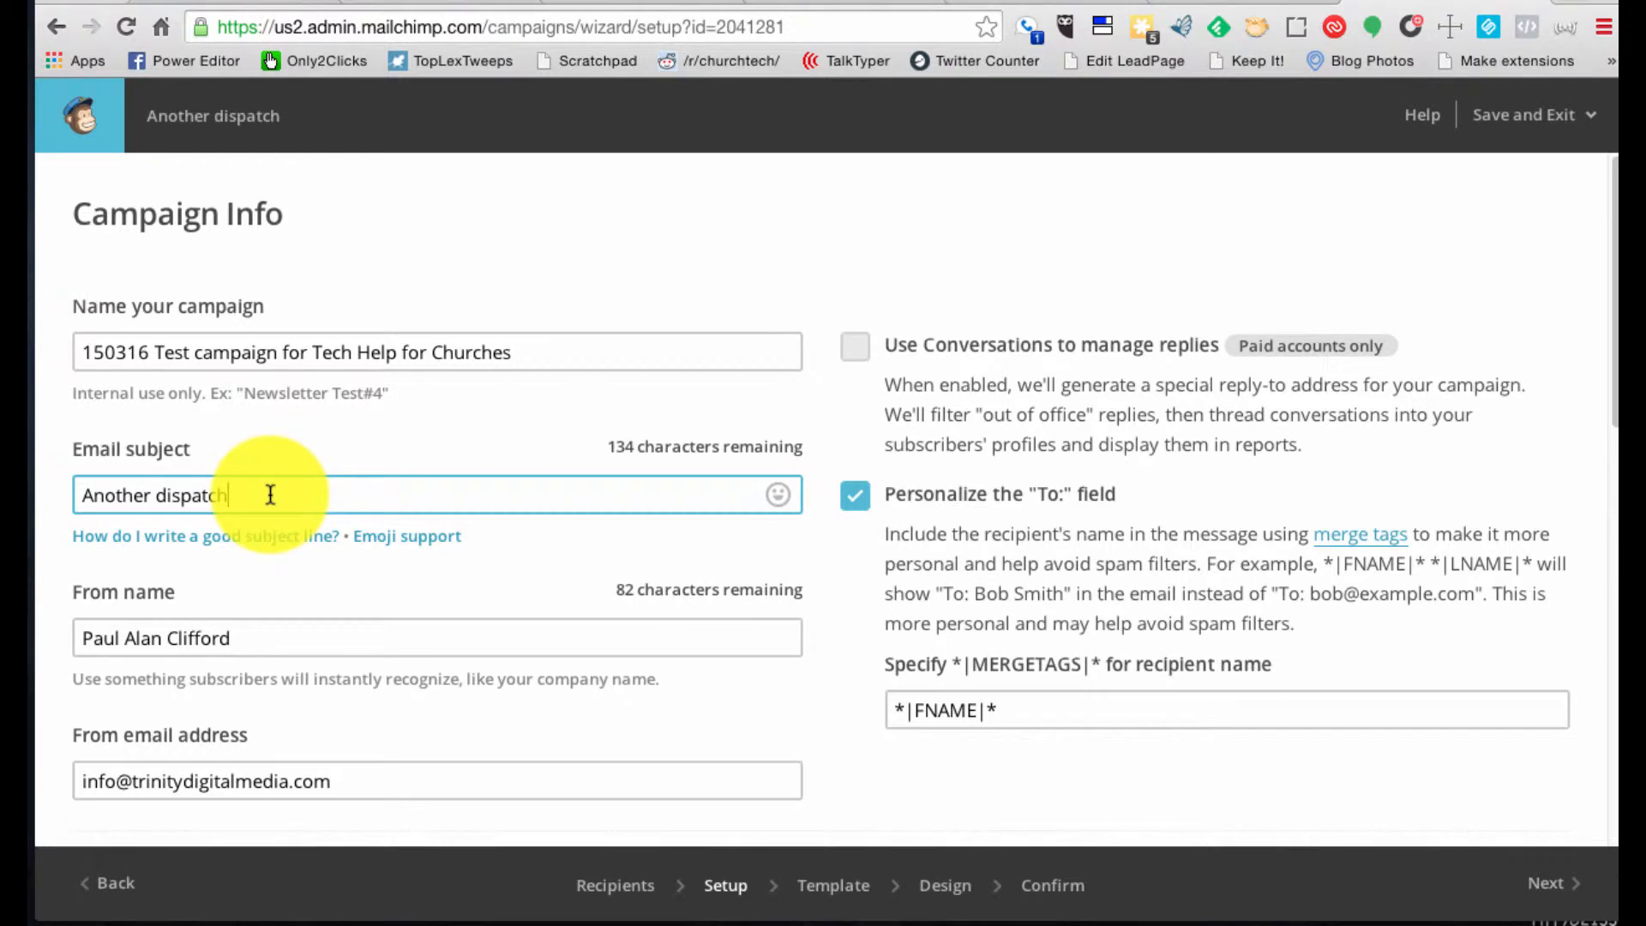
pyautogui.moveTo(258, 493); pyautogui.dragTo(81, 471)
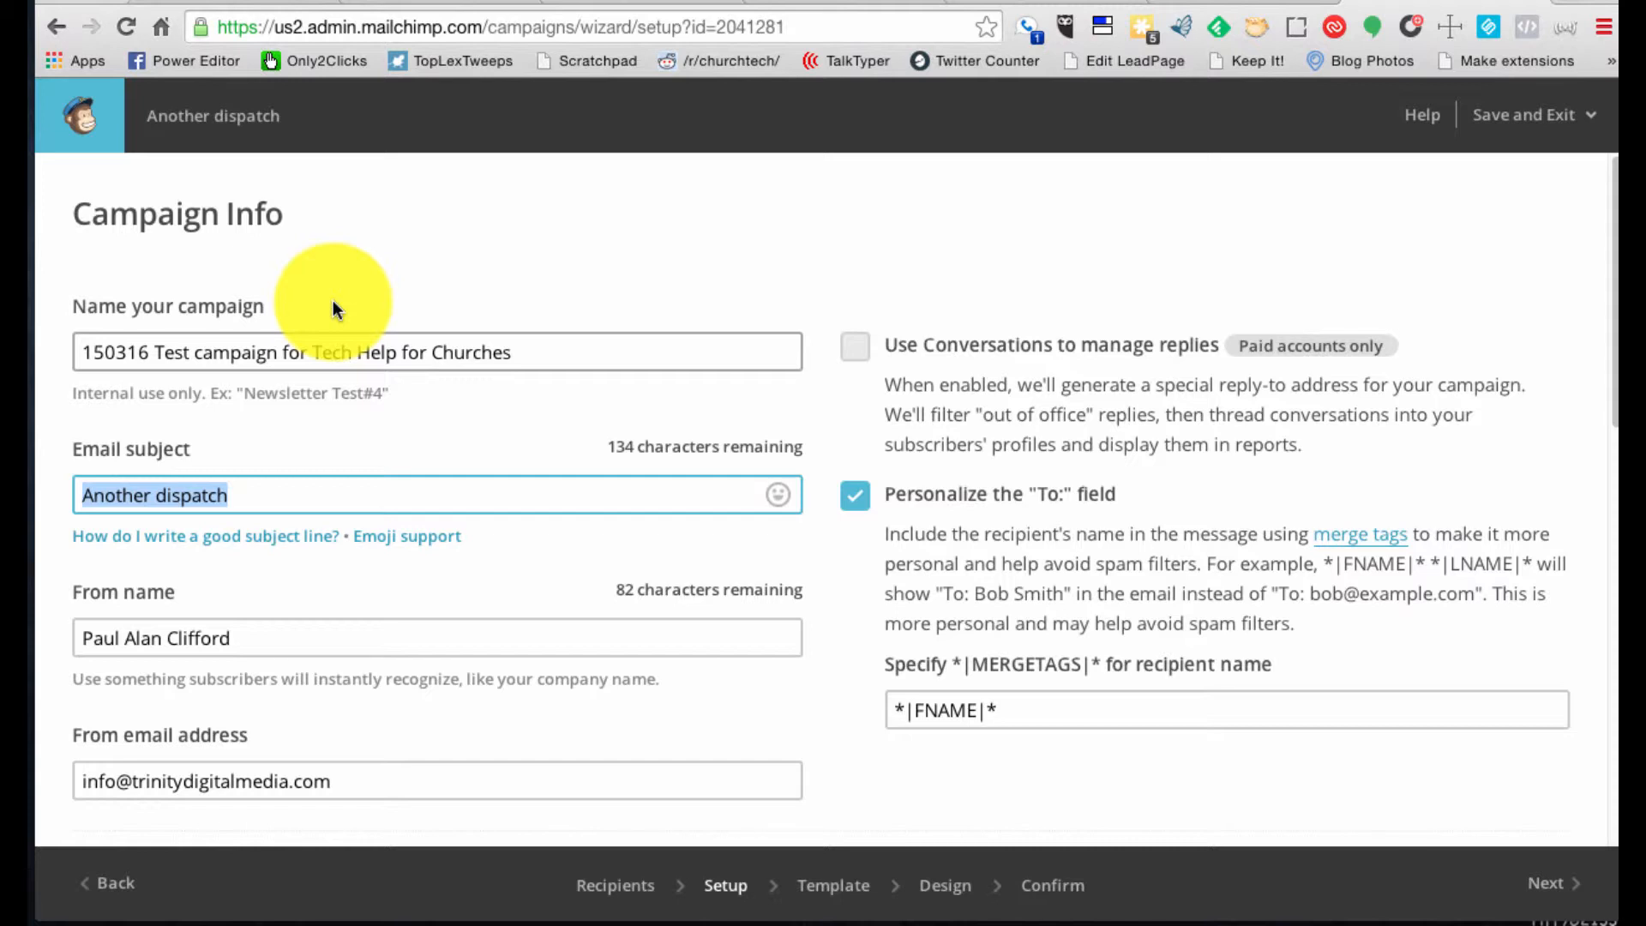
pyautogui.write('A wor')
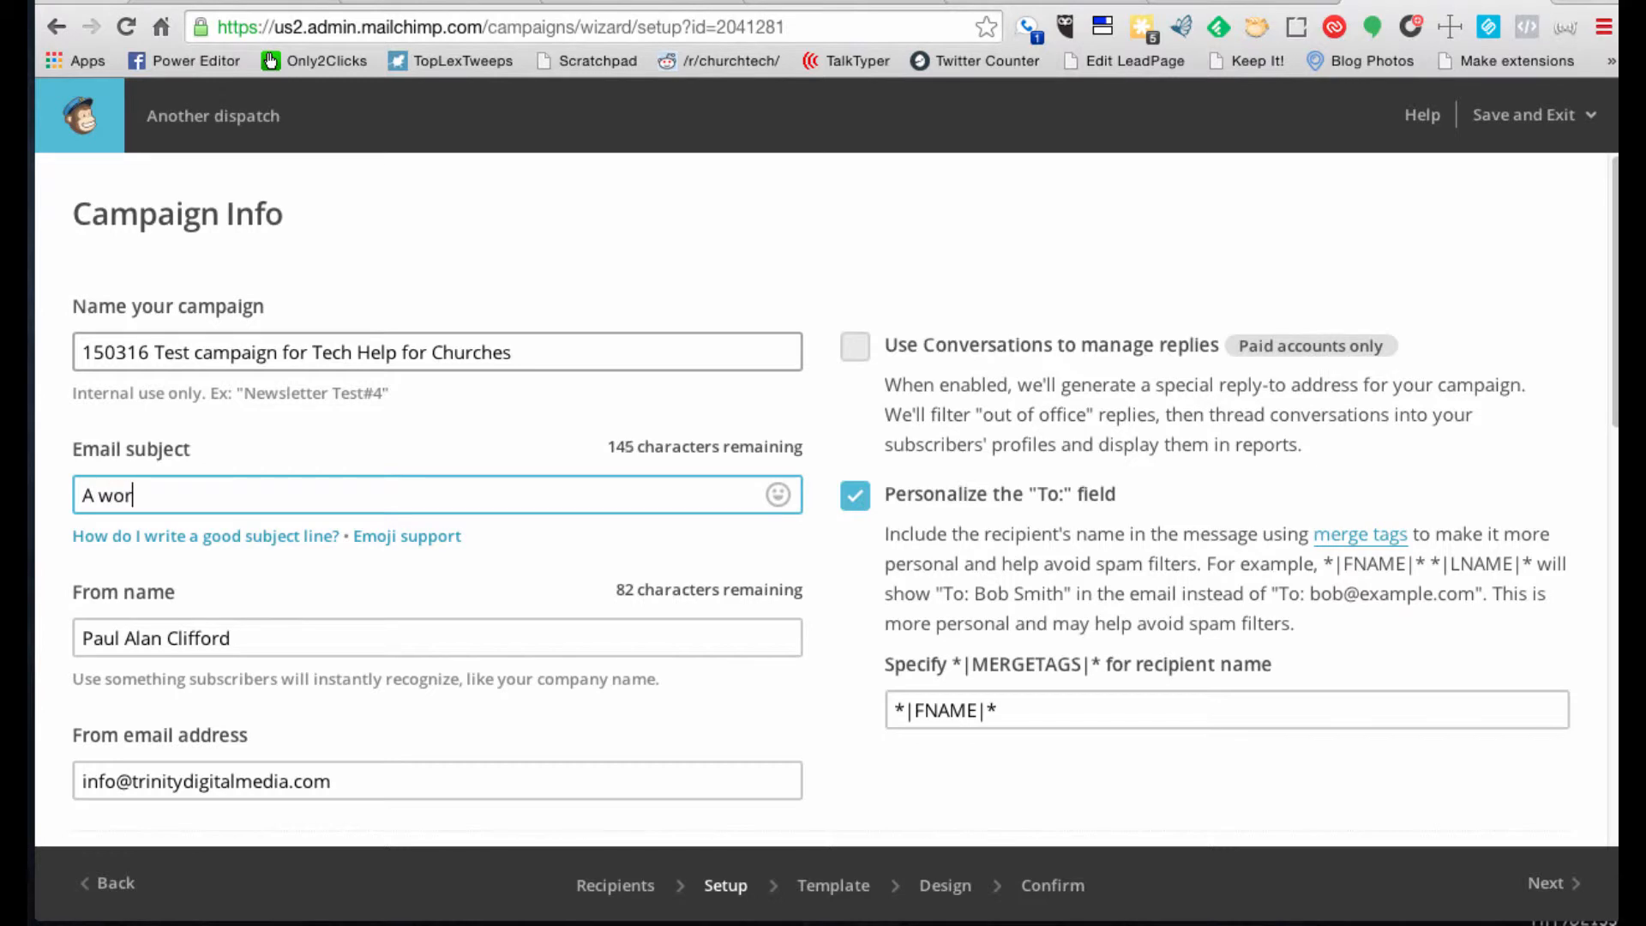
pyautogui.write('d from the p')
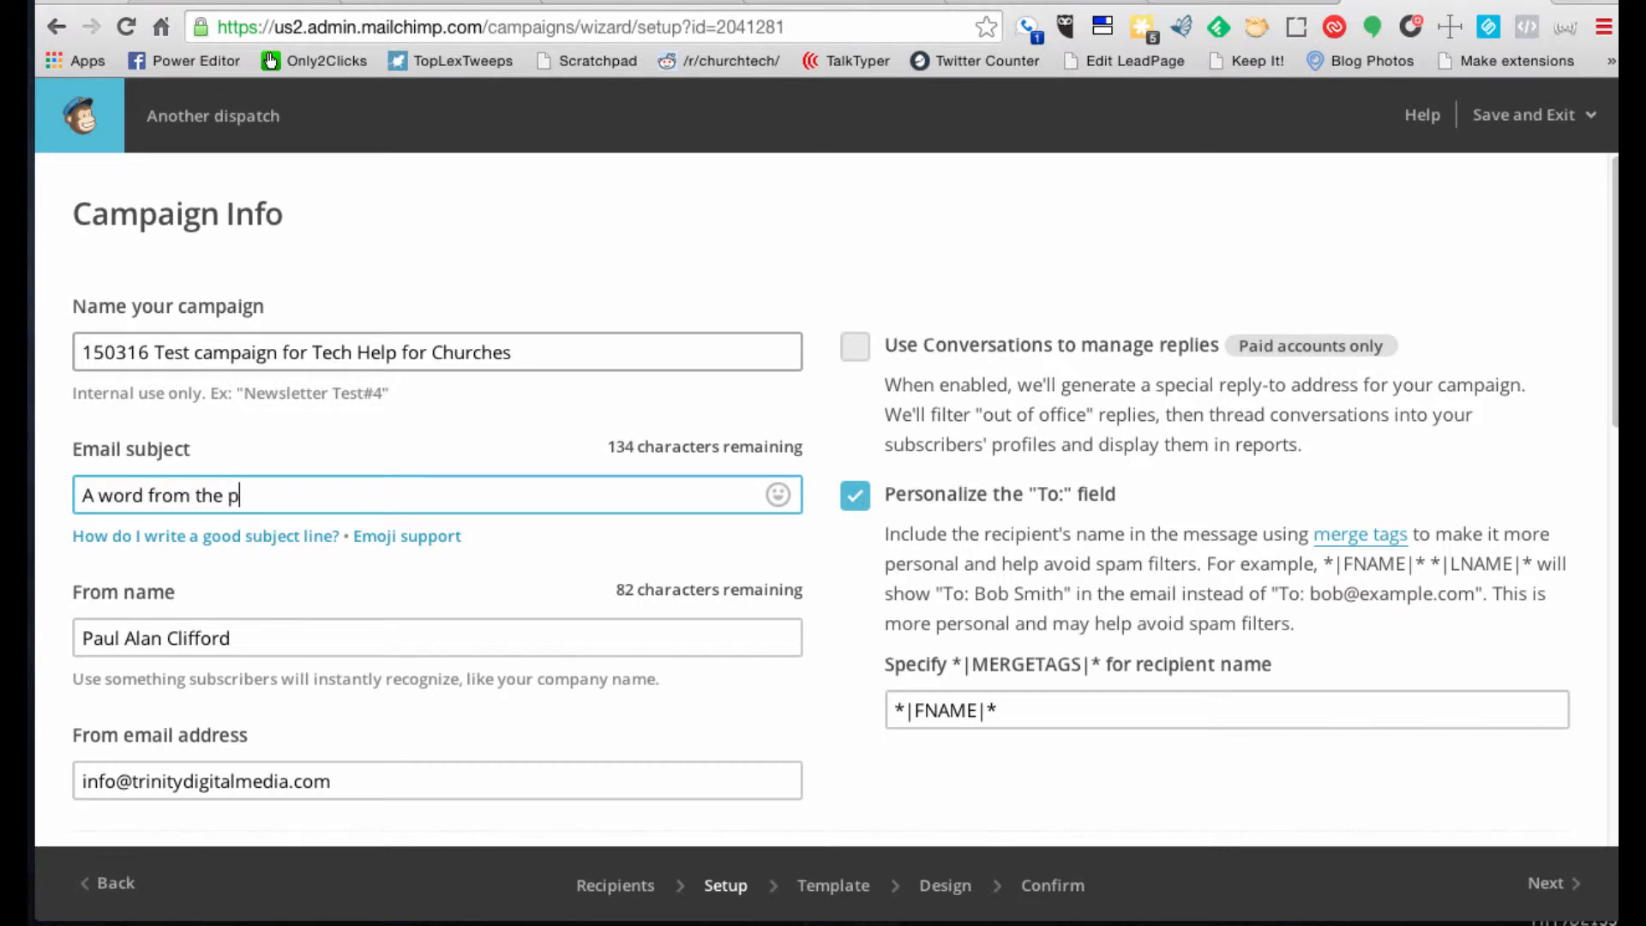
pyautogui.write('astor...')
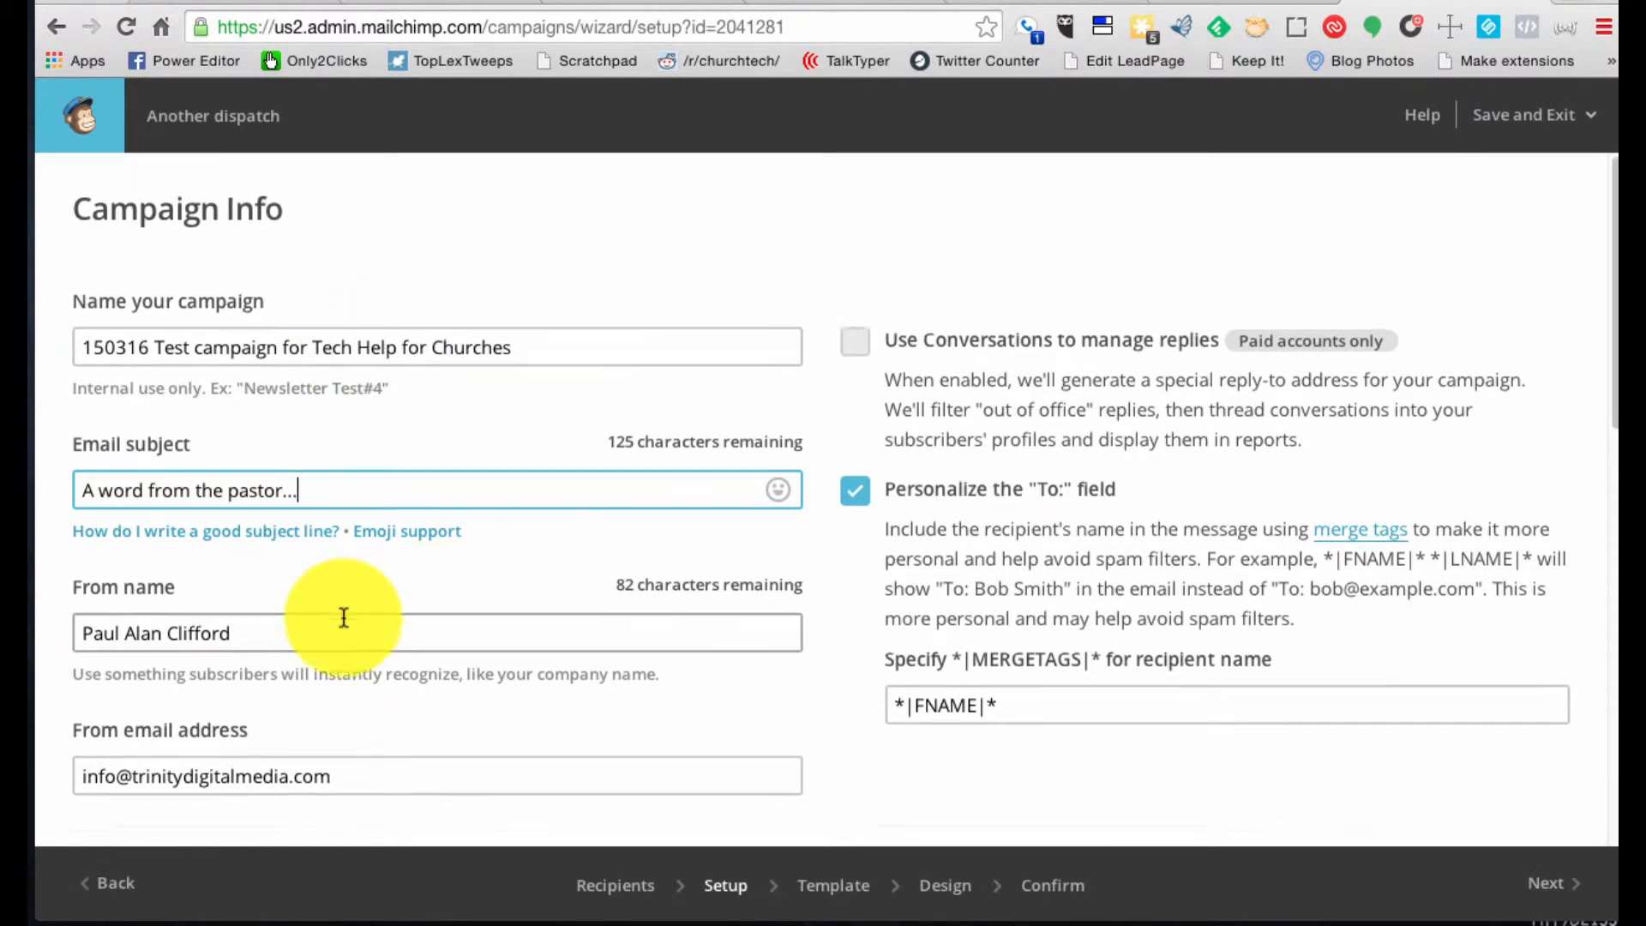
# Review the sender, recipient merge tag, tracking, social media and authentication settings, and continue to template selection
pyautogui.scroll(-2, 156, 501)
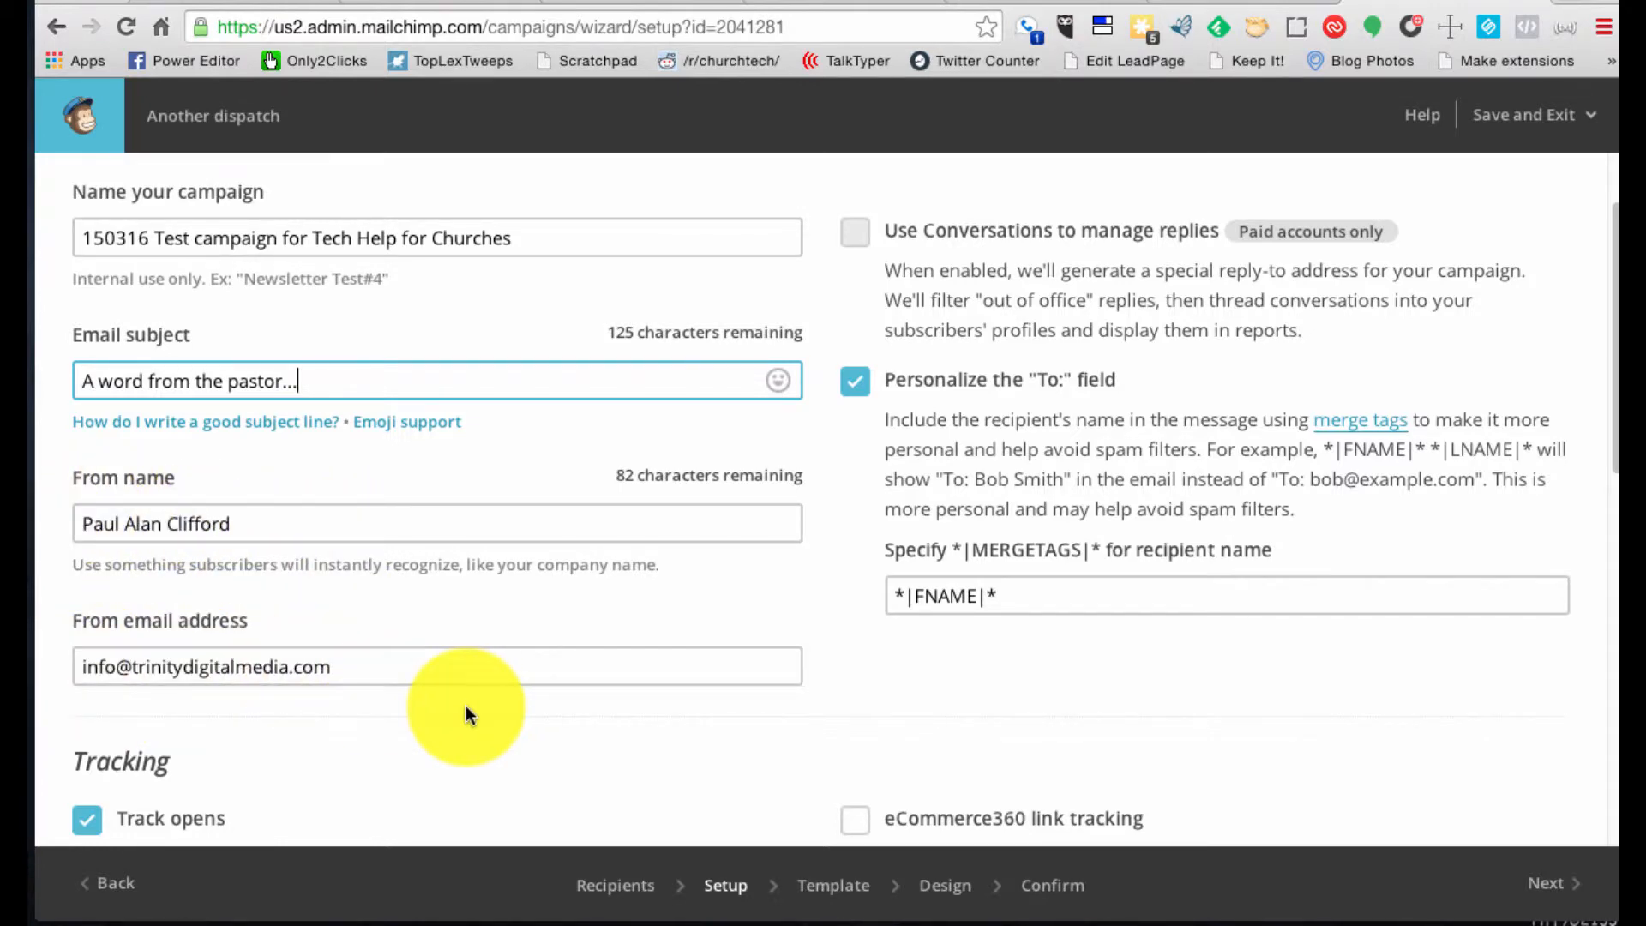
pyautogui.scroll(-5, 466, 707)
pyautogui.scroll(-2, 466, 706)
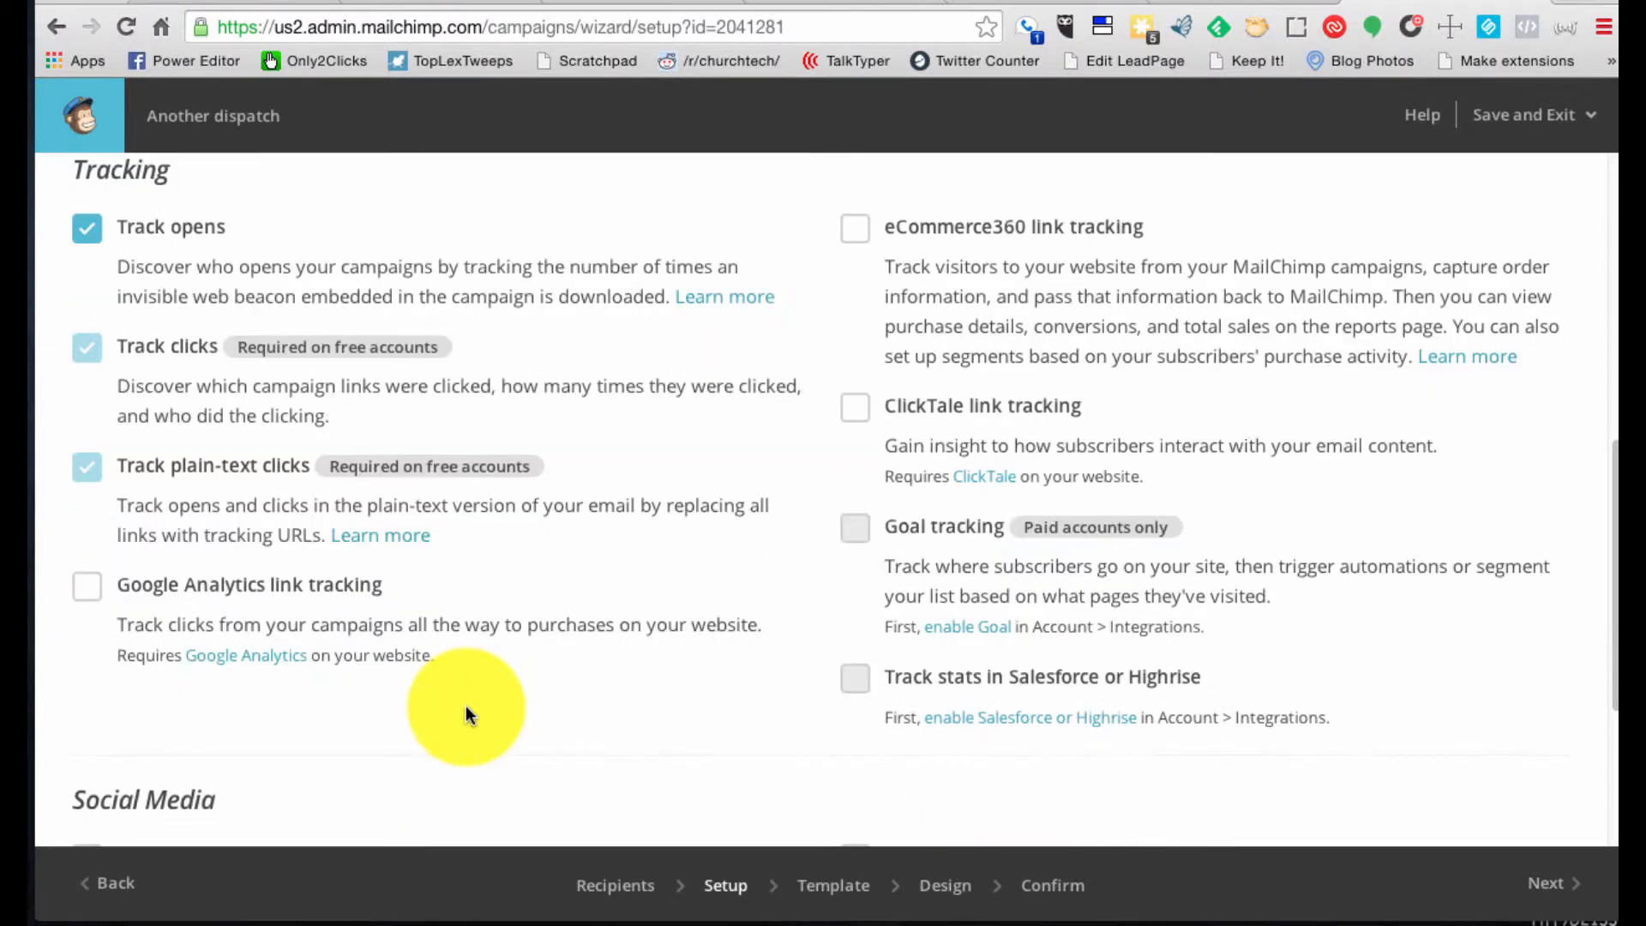
pyautogui.scroll(7, 466, 707)
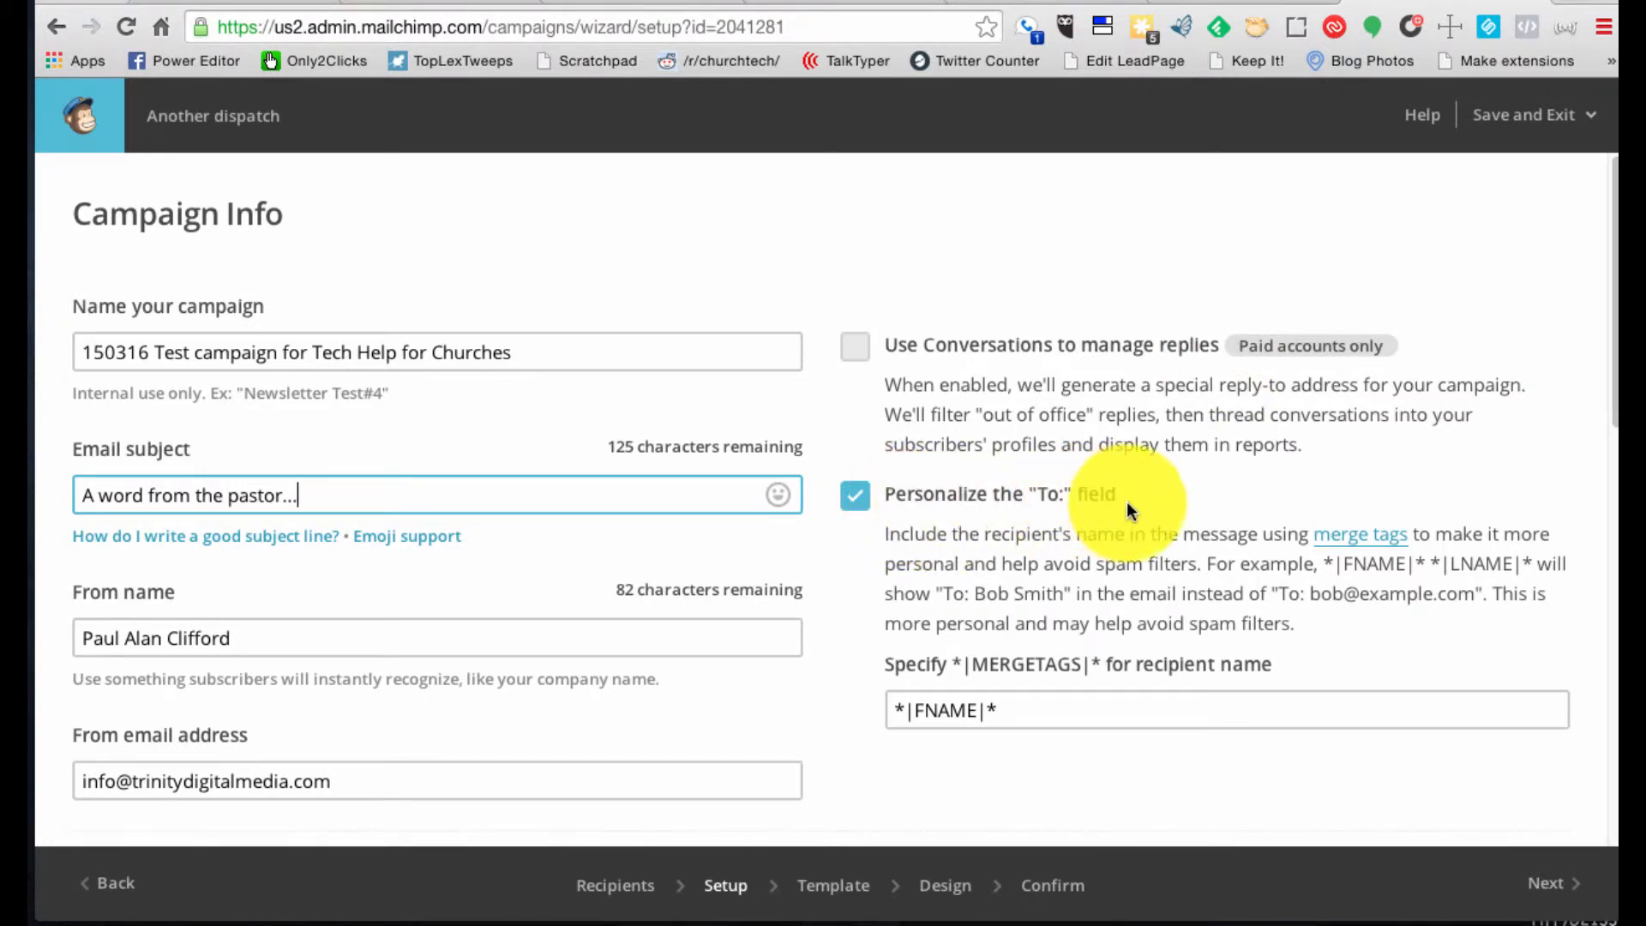
pyautogui.moveTo(1005, 711); pyautogui.dragTo(886, 709)
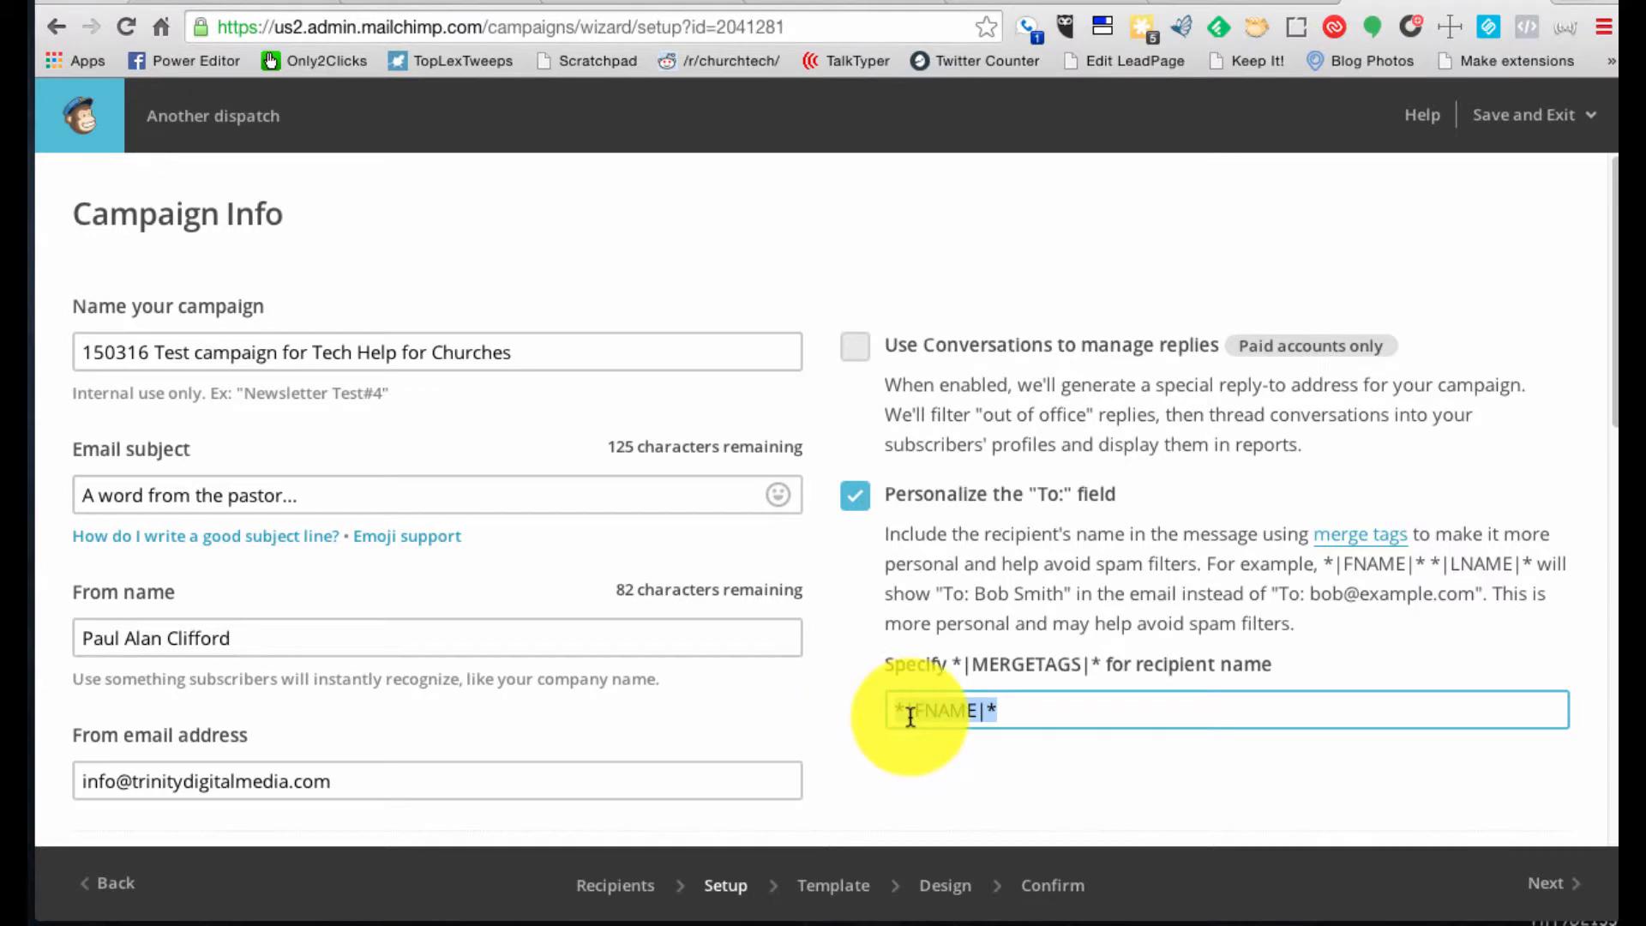
pyautogui.scroll(-4, 817, 684)
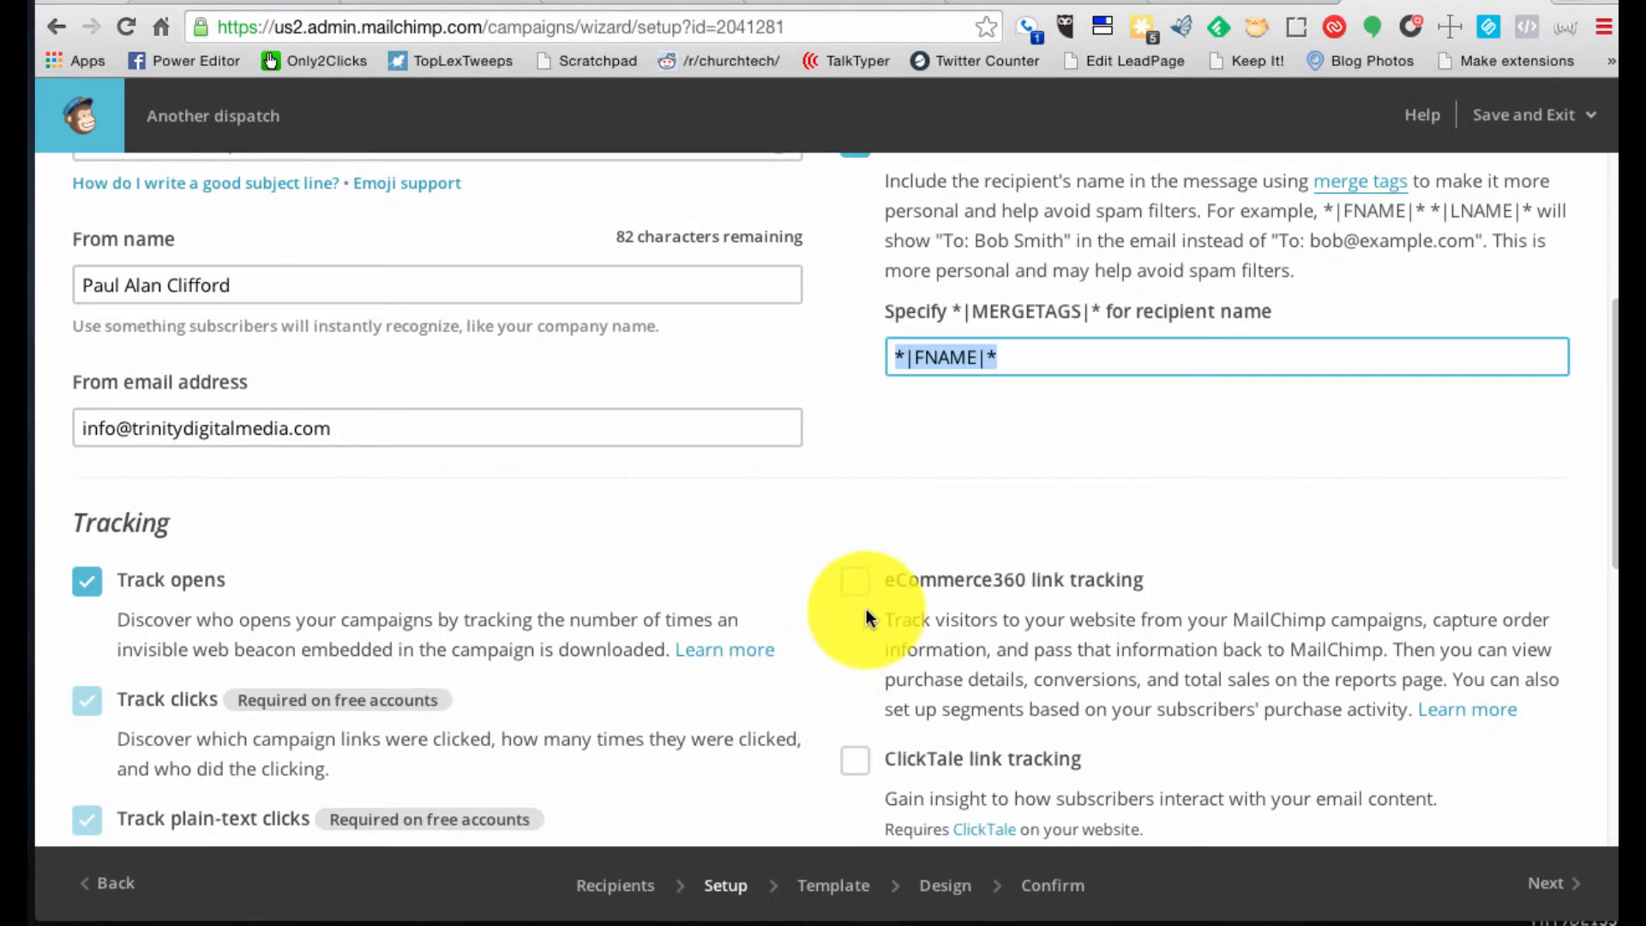
pyautogui.scroll(-2, 866, 609)
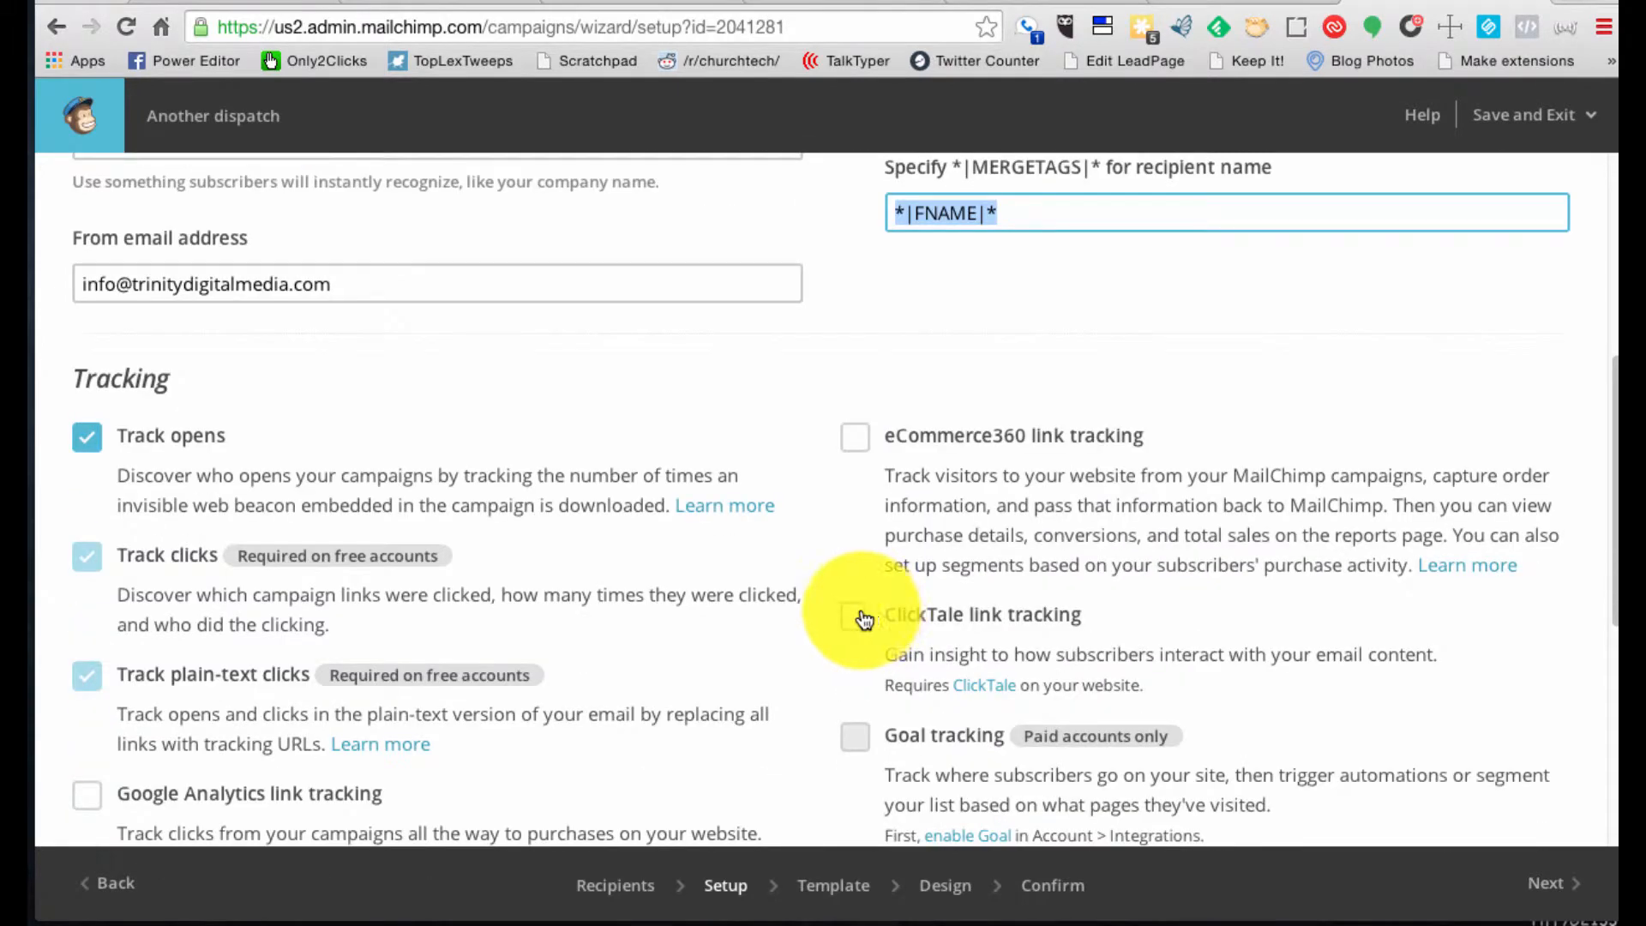
pyautogui.scroll(-2, 566, 584)
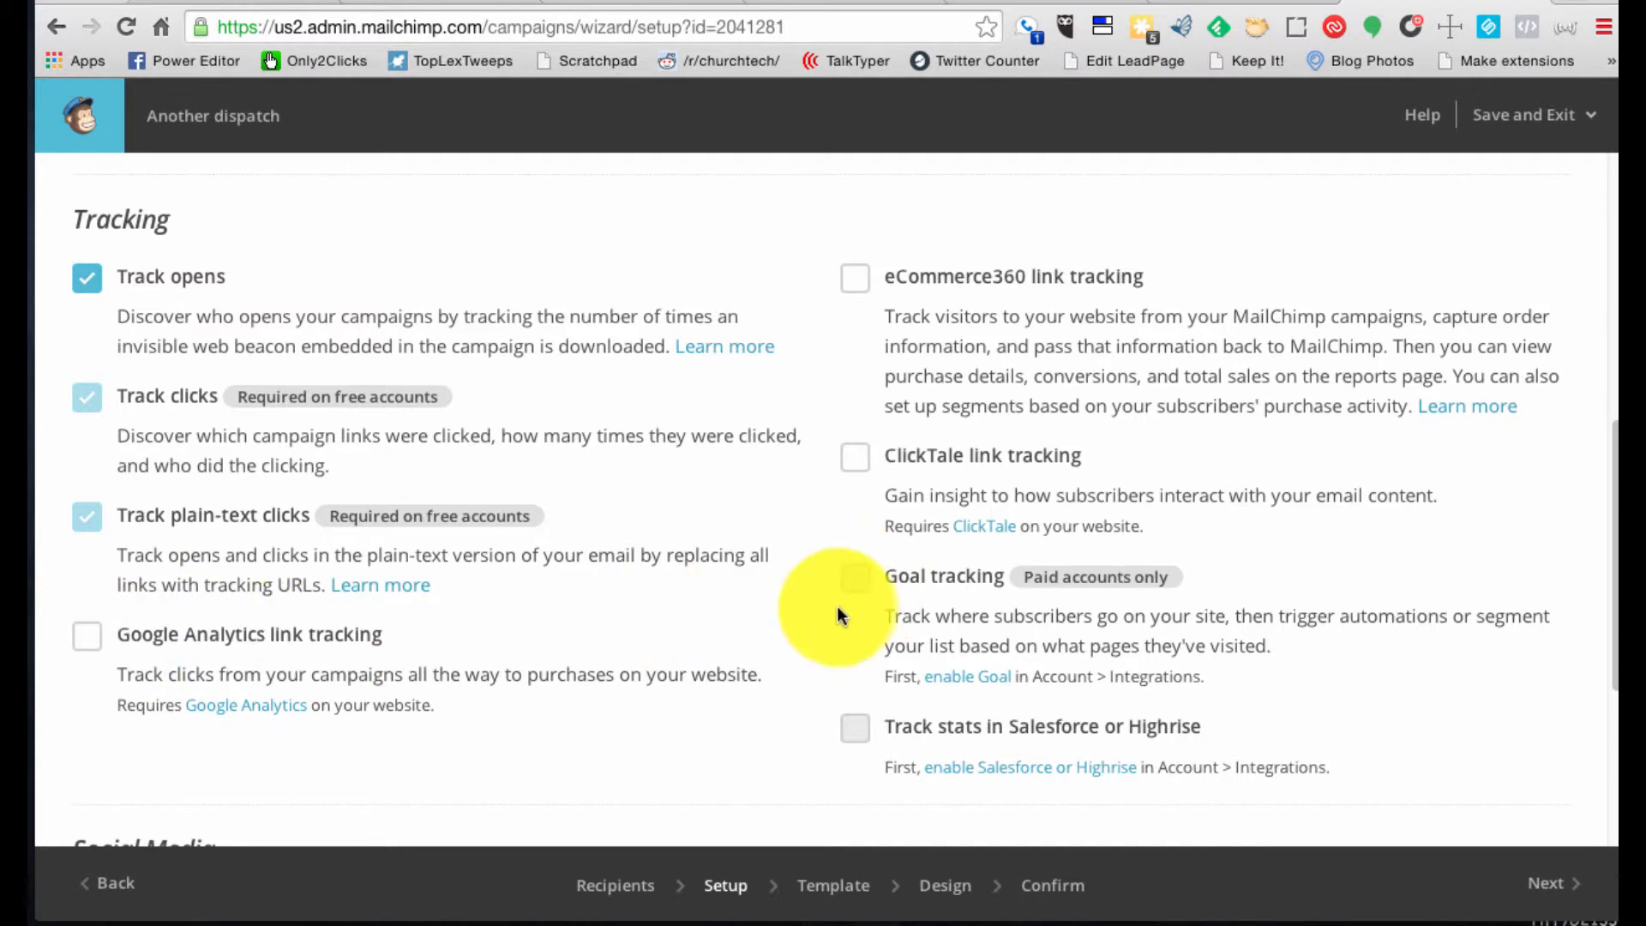
pyautogui.scroll(-2, 634, 526)
pyautogui.scroll(-4, 634, 527)
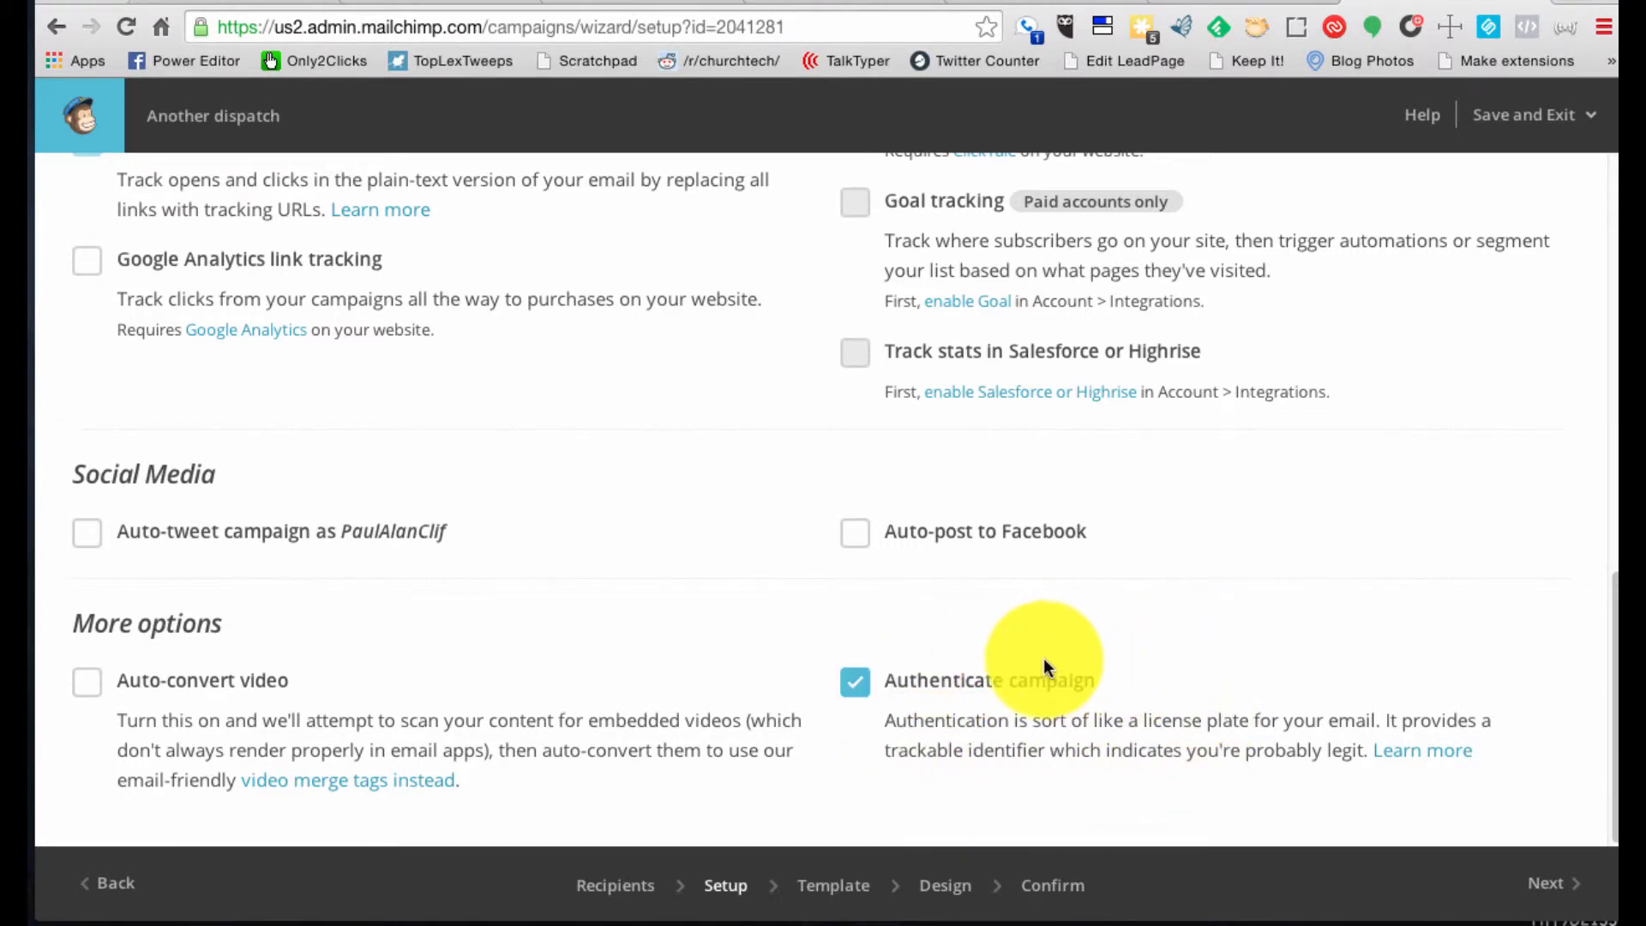
pyautogui.click(1560, 885)
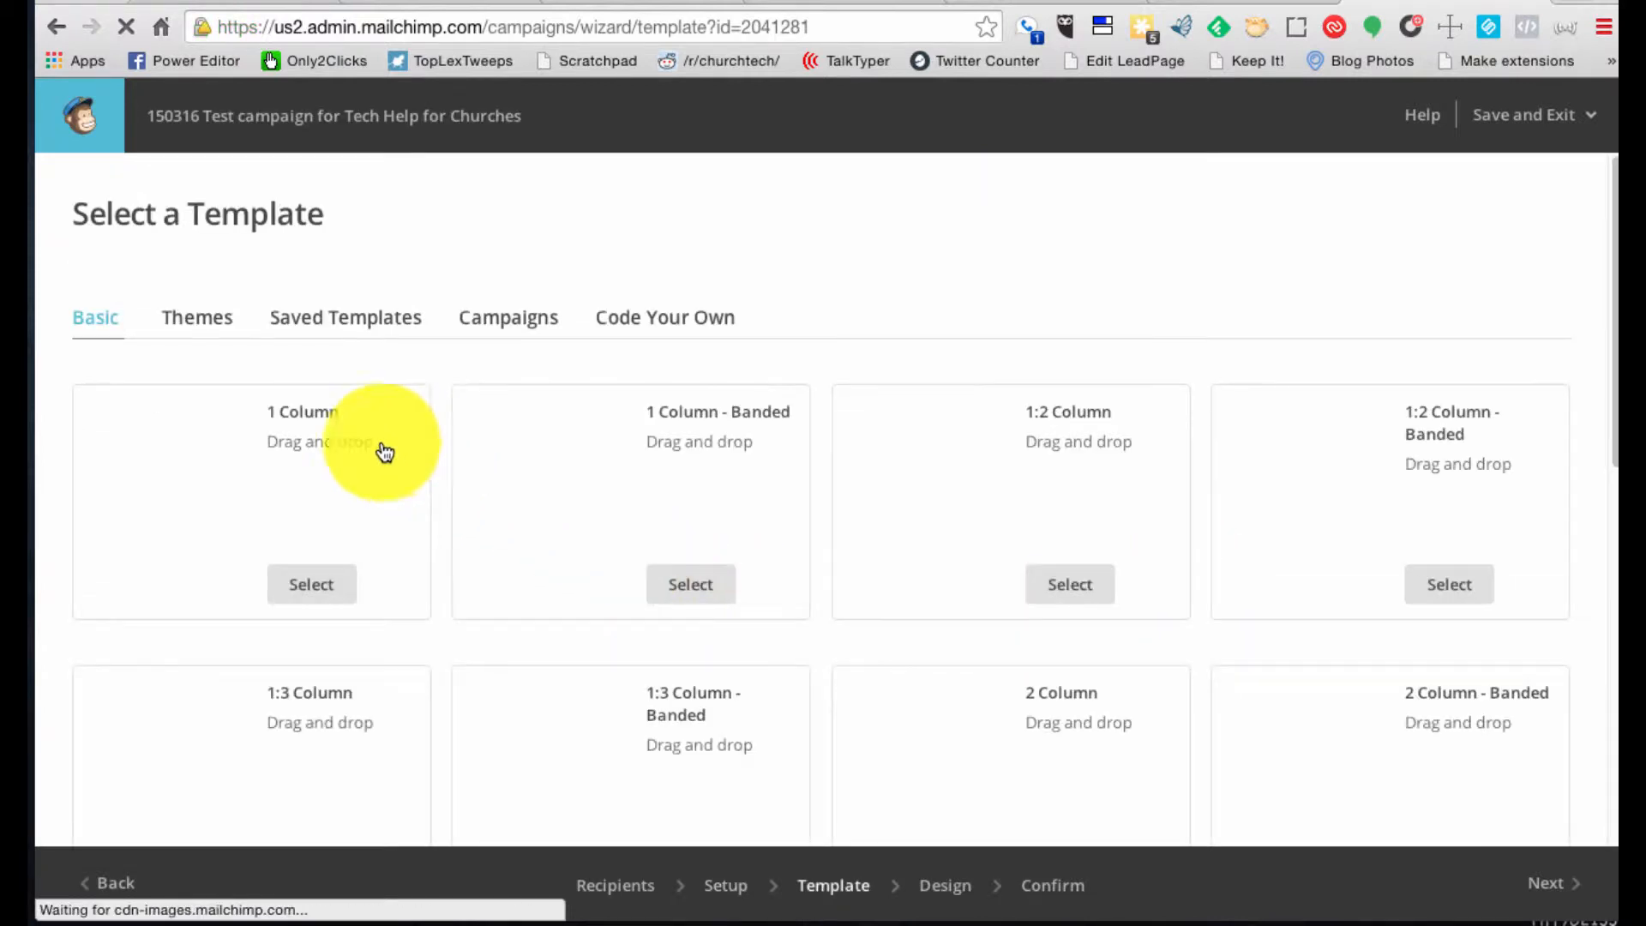
# Browse the basic template layouts and the featured themes for the campaign
pyautogui.scroll(-10, 796, 467)
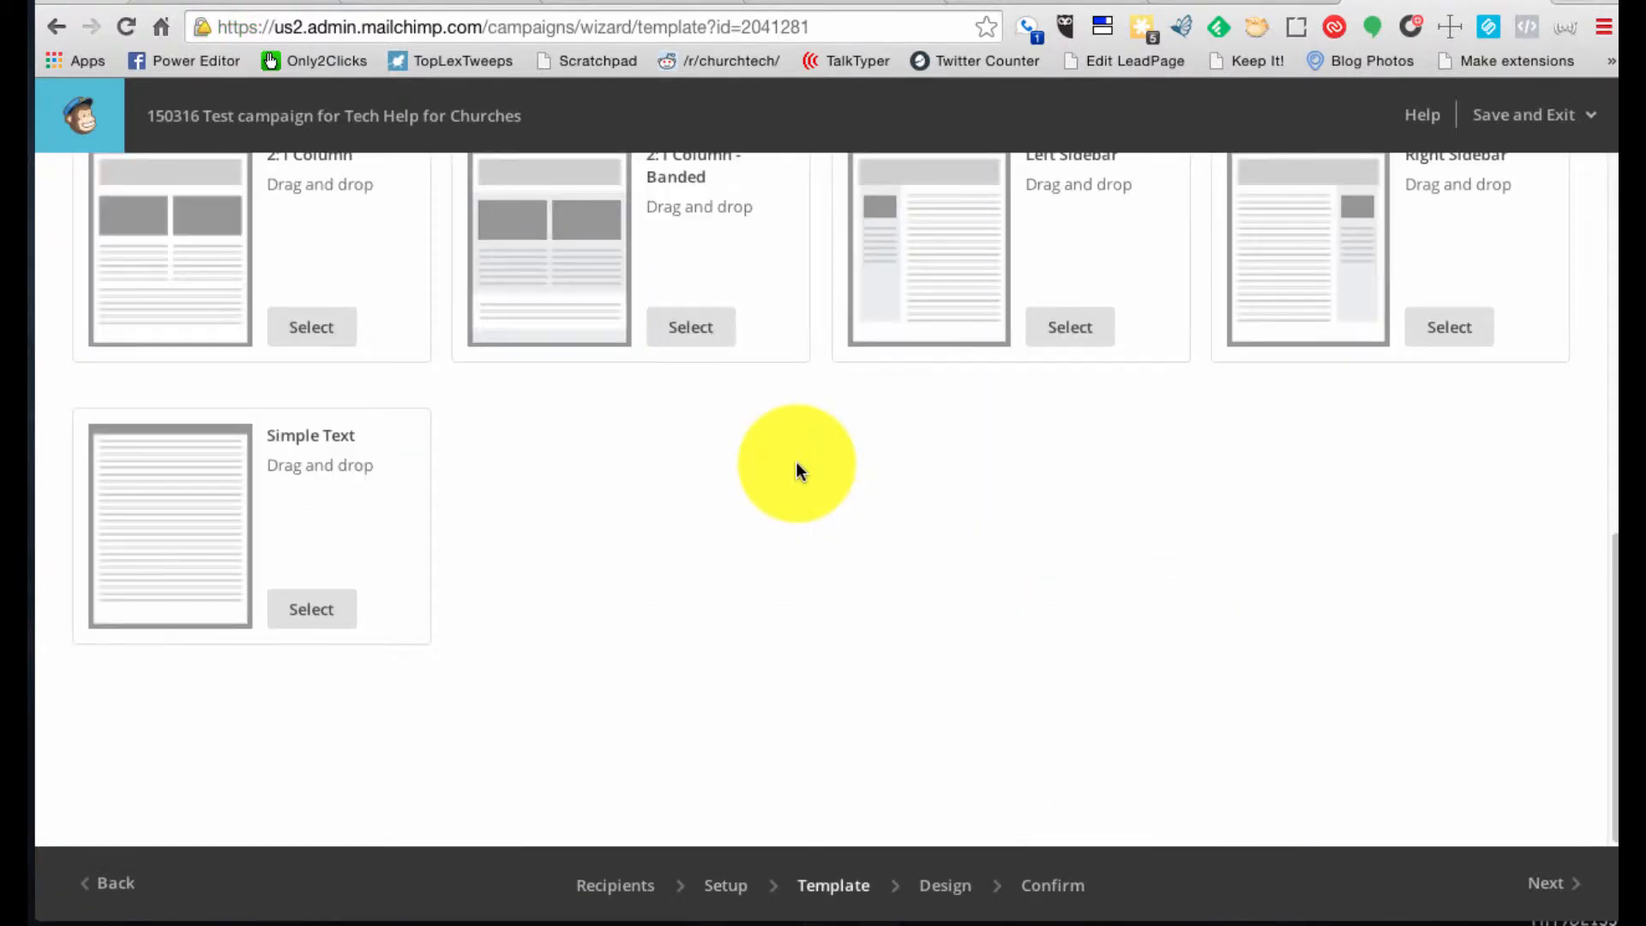
pyautogui.scroll(10, 796, 470)
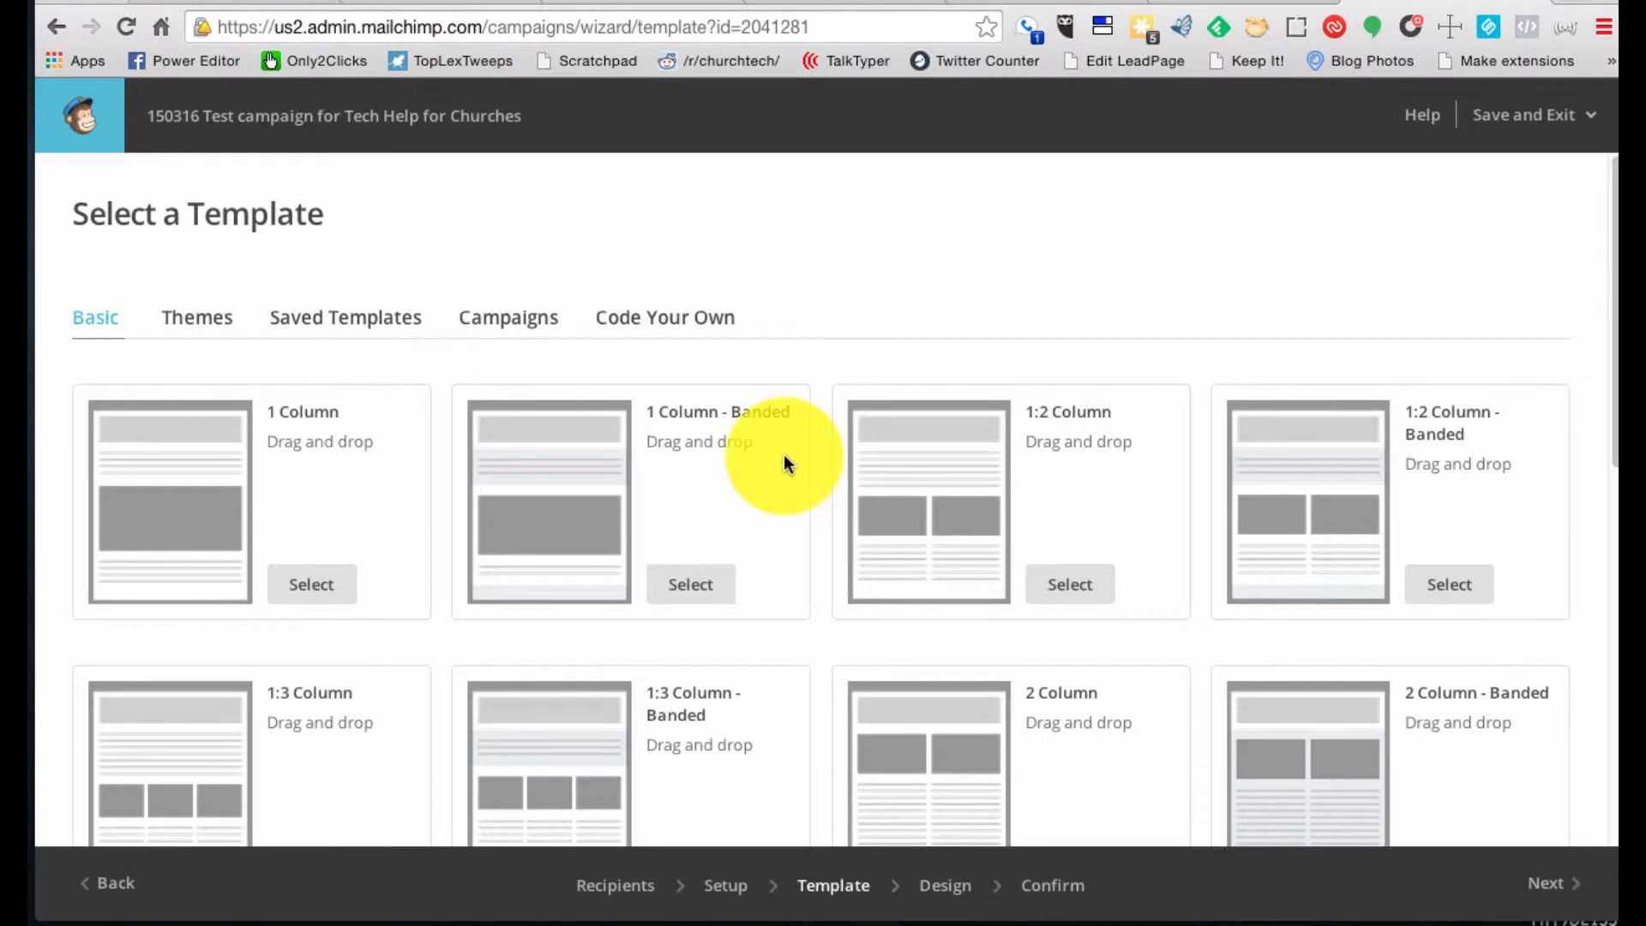
pyautogui.scroll(-1, 784, 463)
pyautogui.click(205, 307)
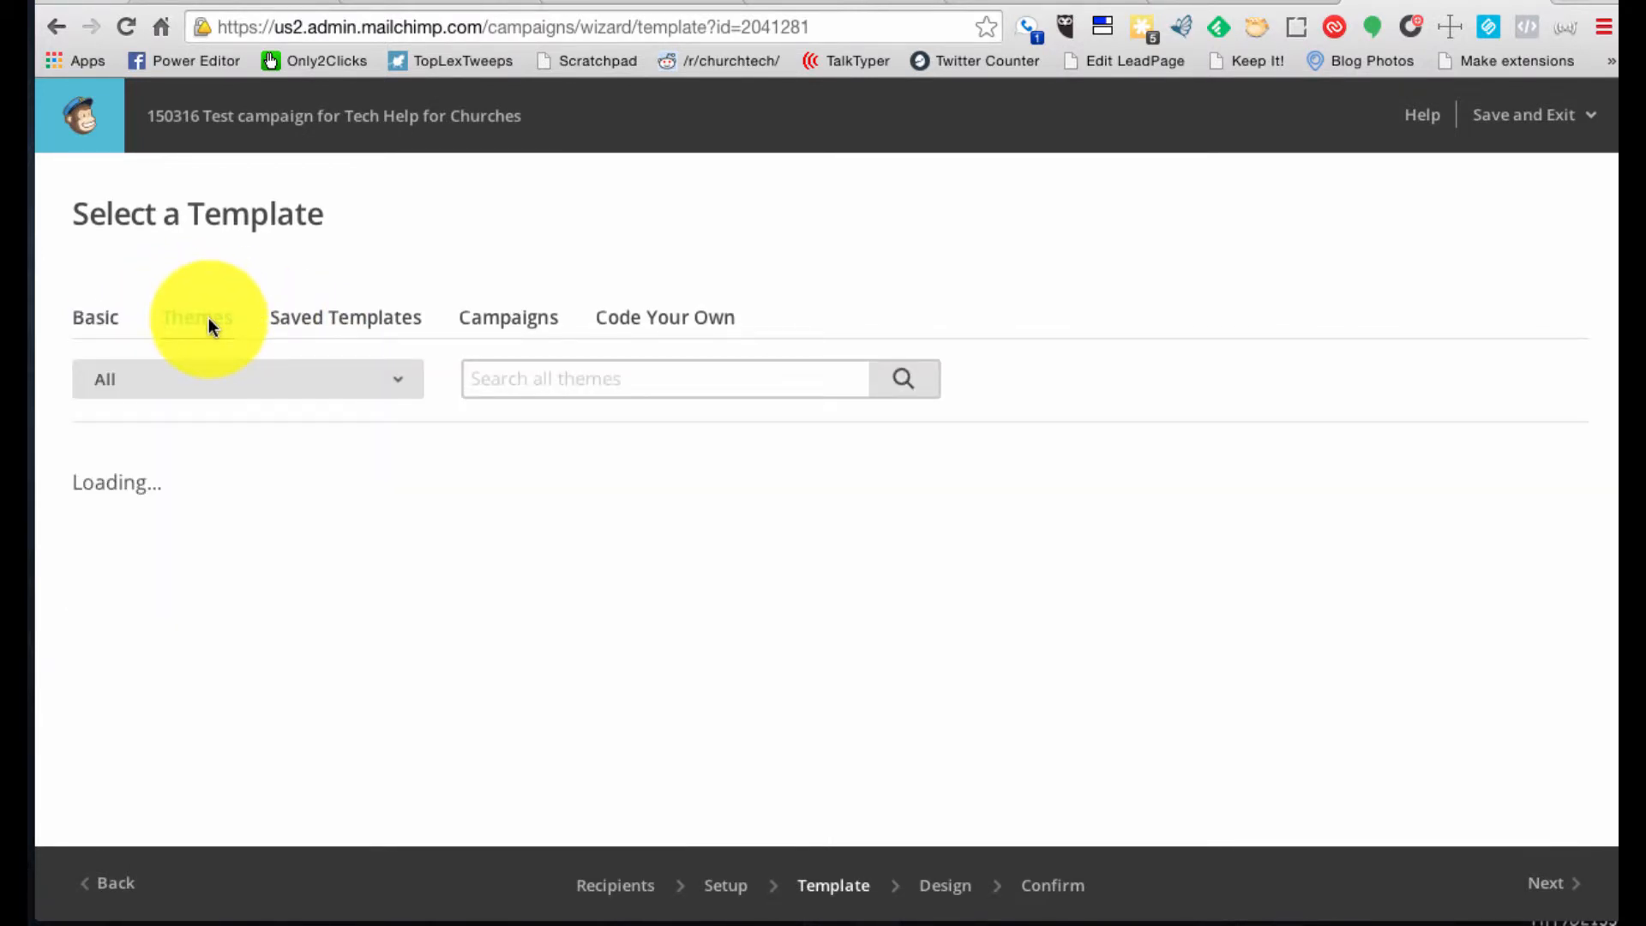
pyautogui.scroll(-4, 444, 486)
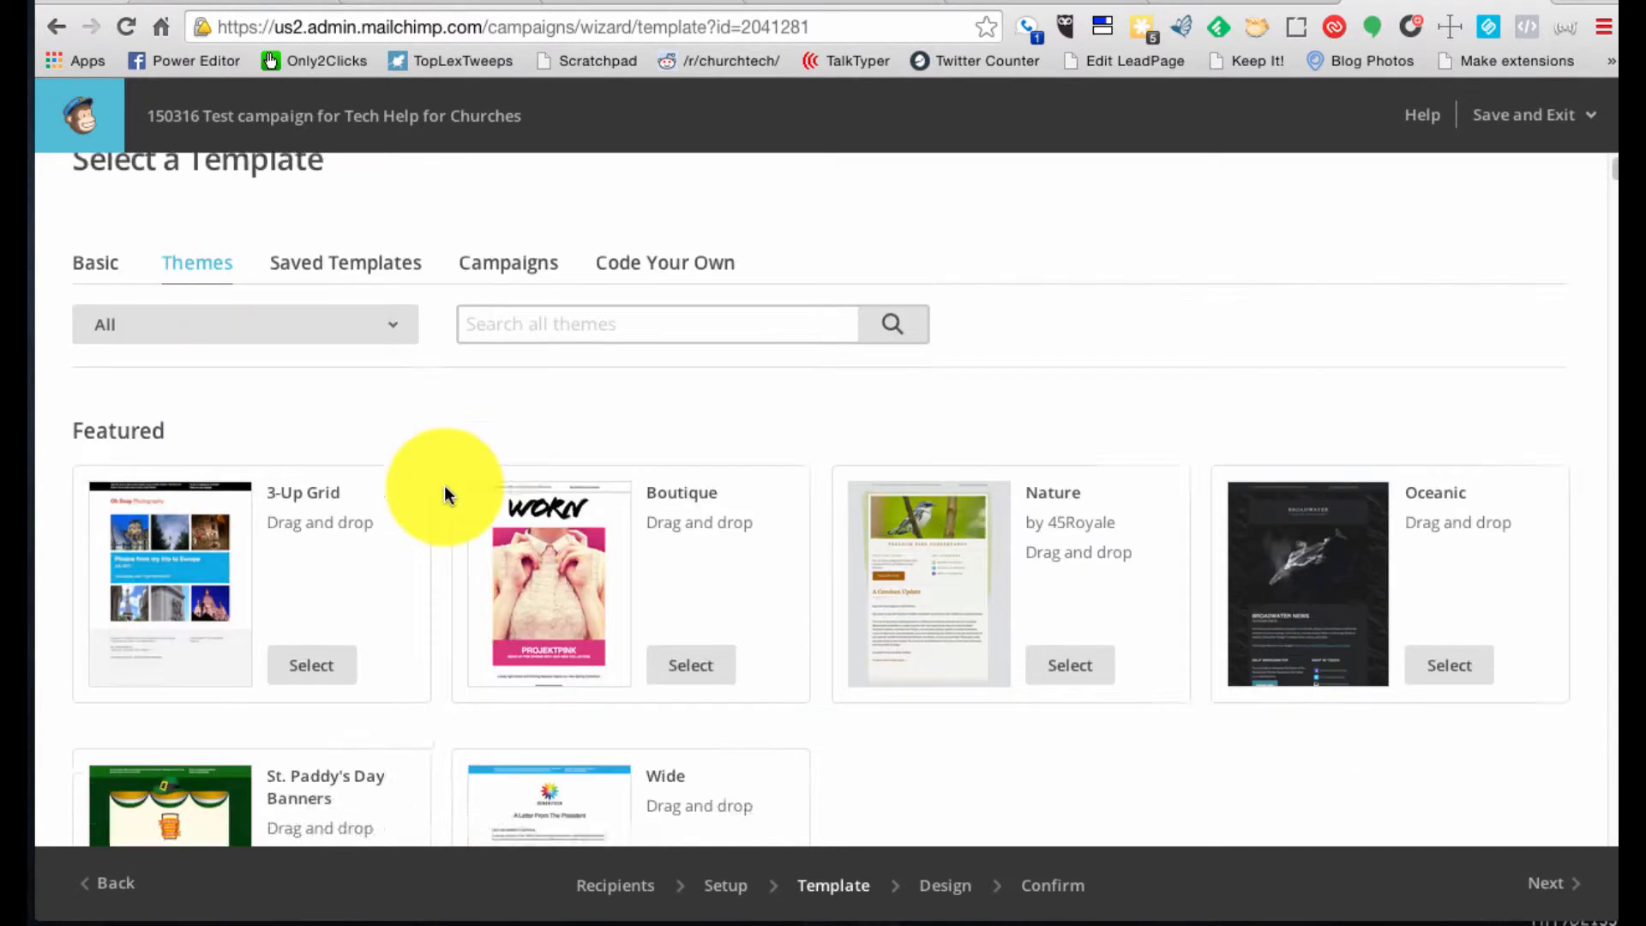
pyautogui.scroll(1, 456, 487)
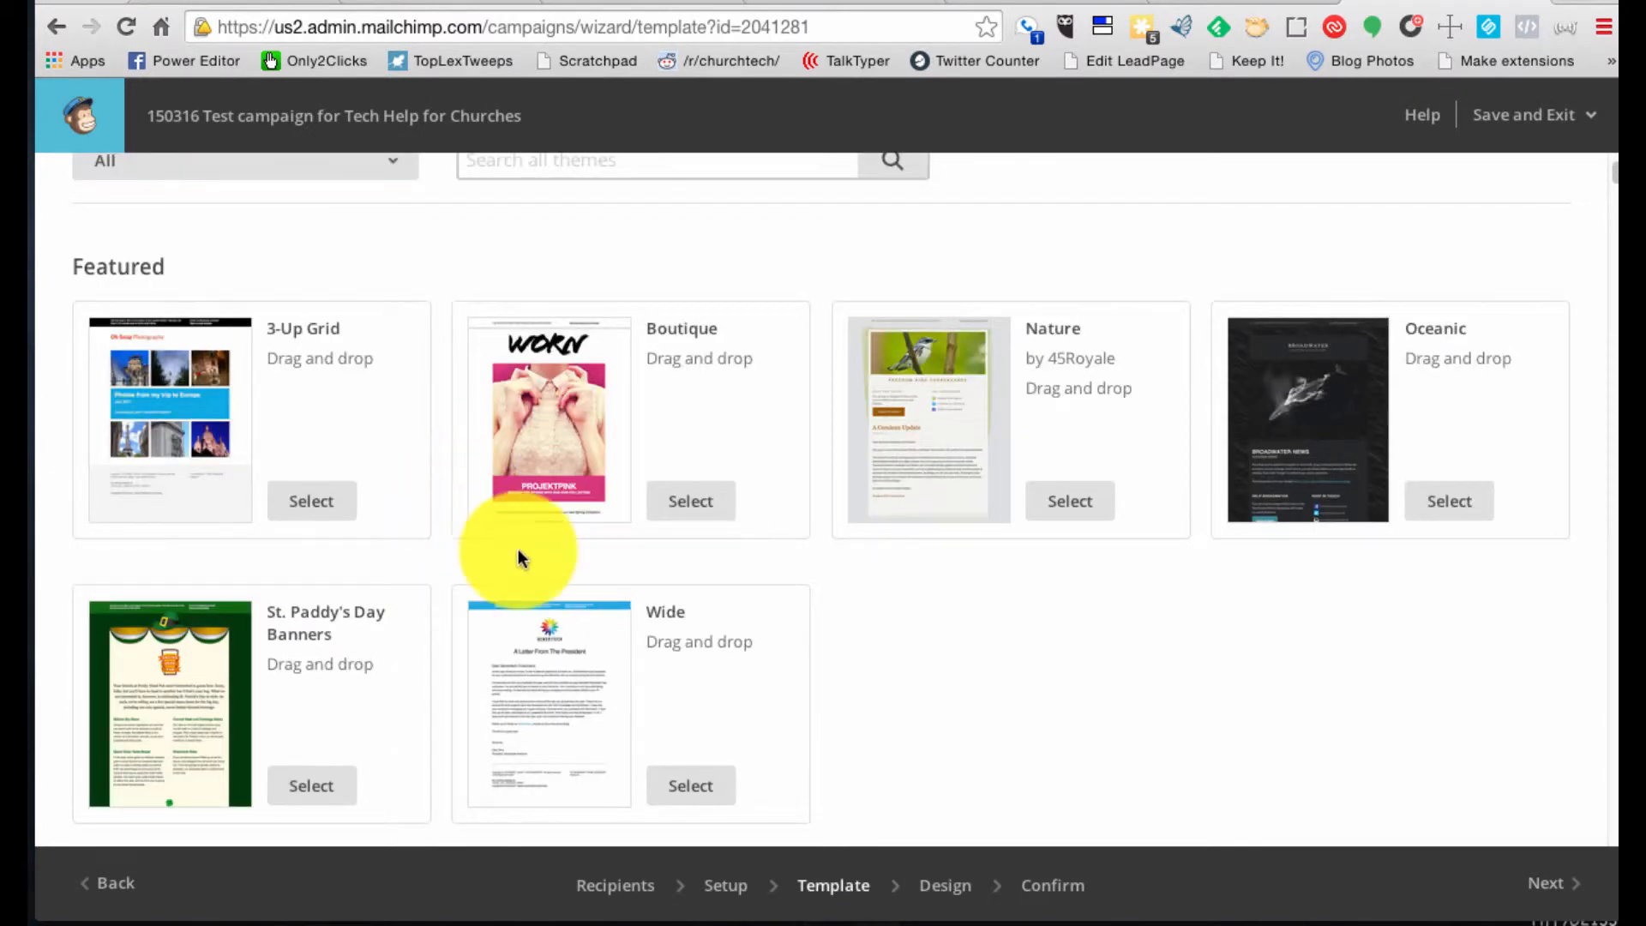
pyautogui.scroll(3, 557, 569)
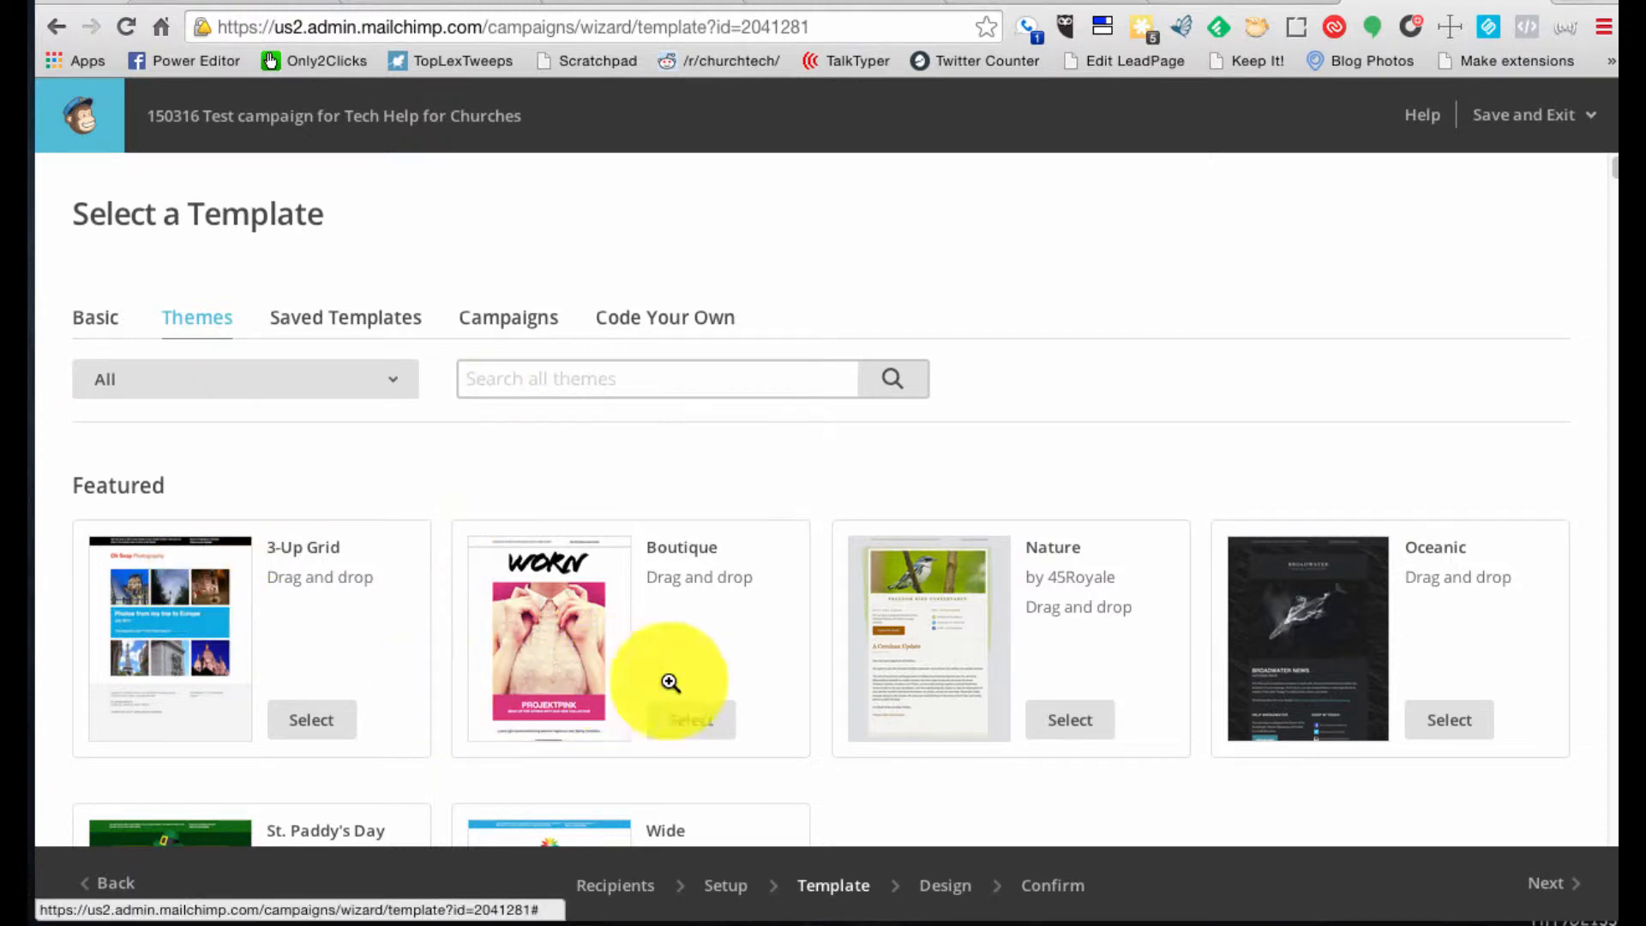
# Look through the basic drag-and-drop column layouts and the options for coding your own template
pyautogui.click(115, 315)
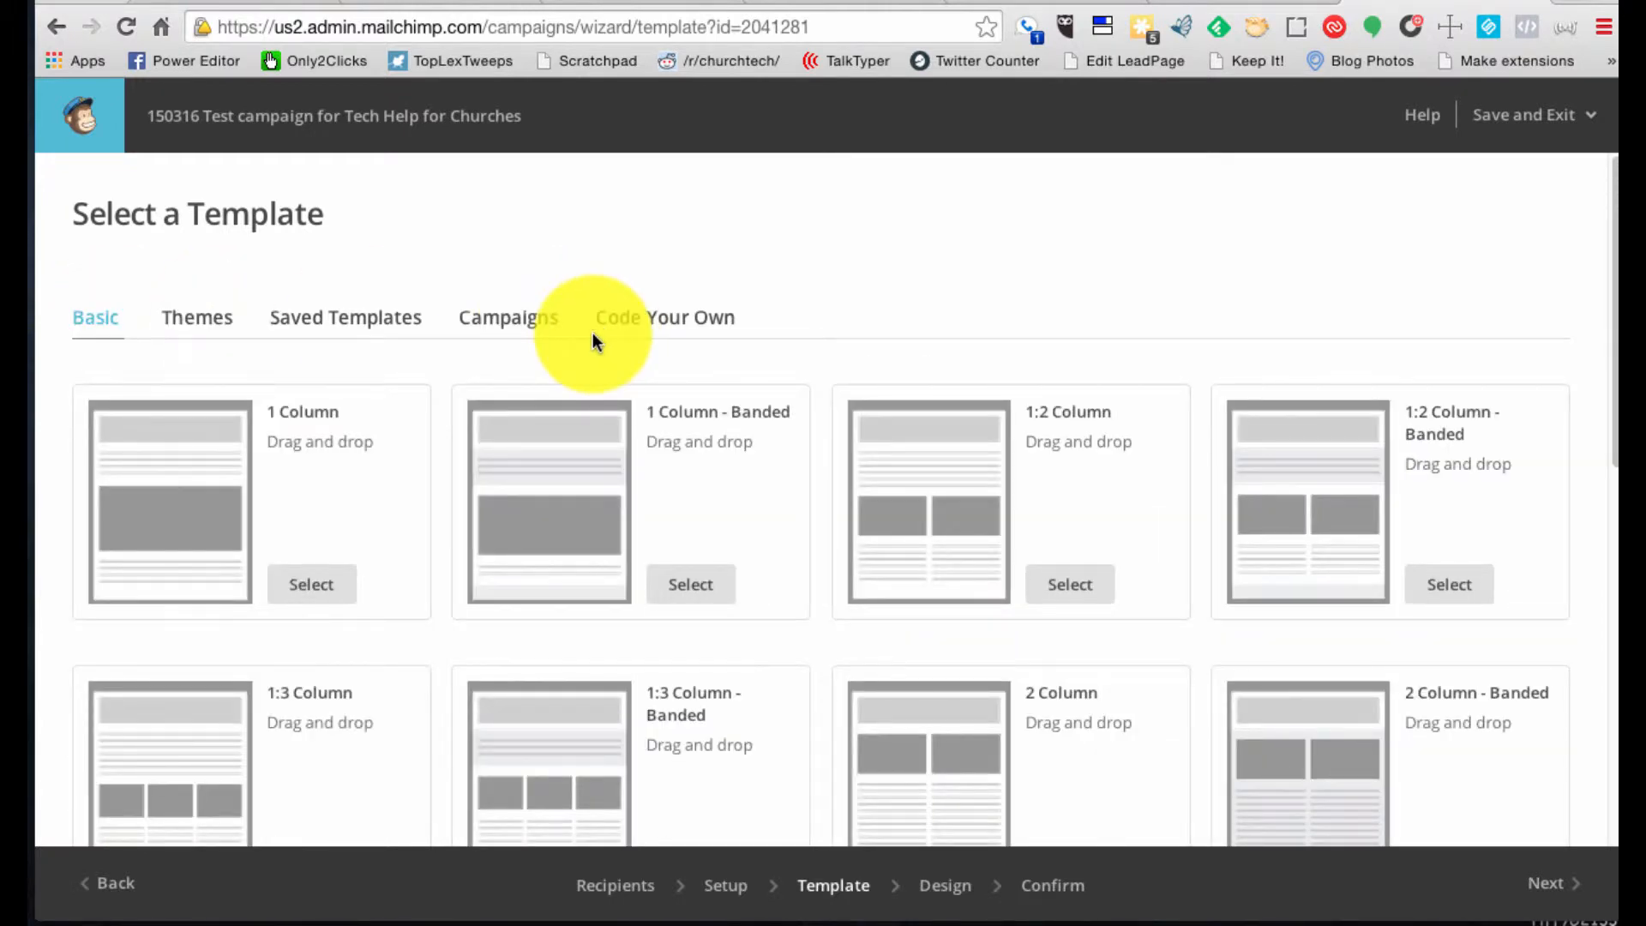
pyautogui.scroll(-2, 449, 611)
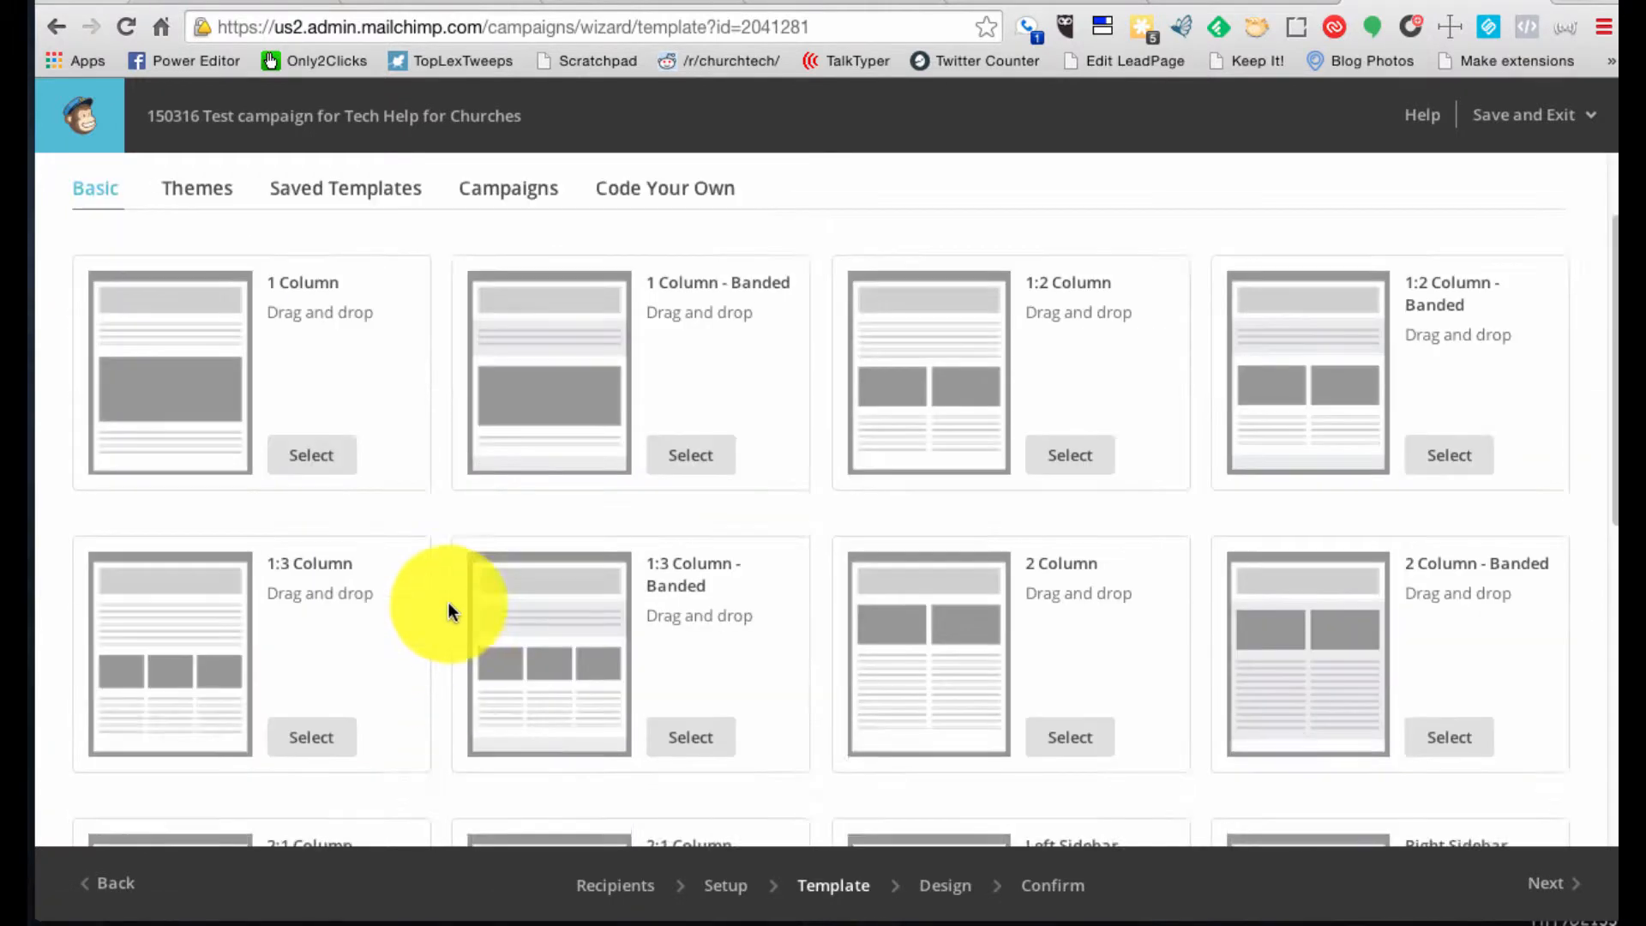
pyautogui.scroll(-2, 449, 605)
pyautogui.scroll(-3, 1033, 612)
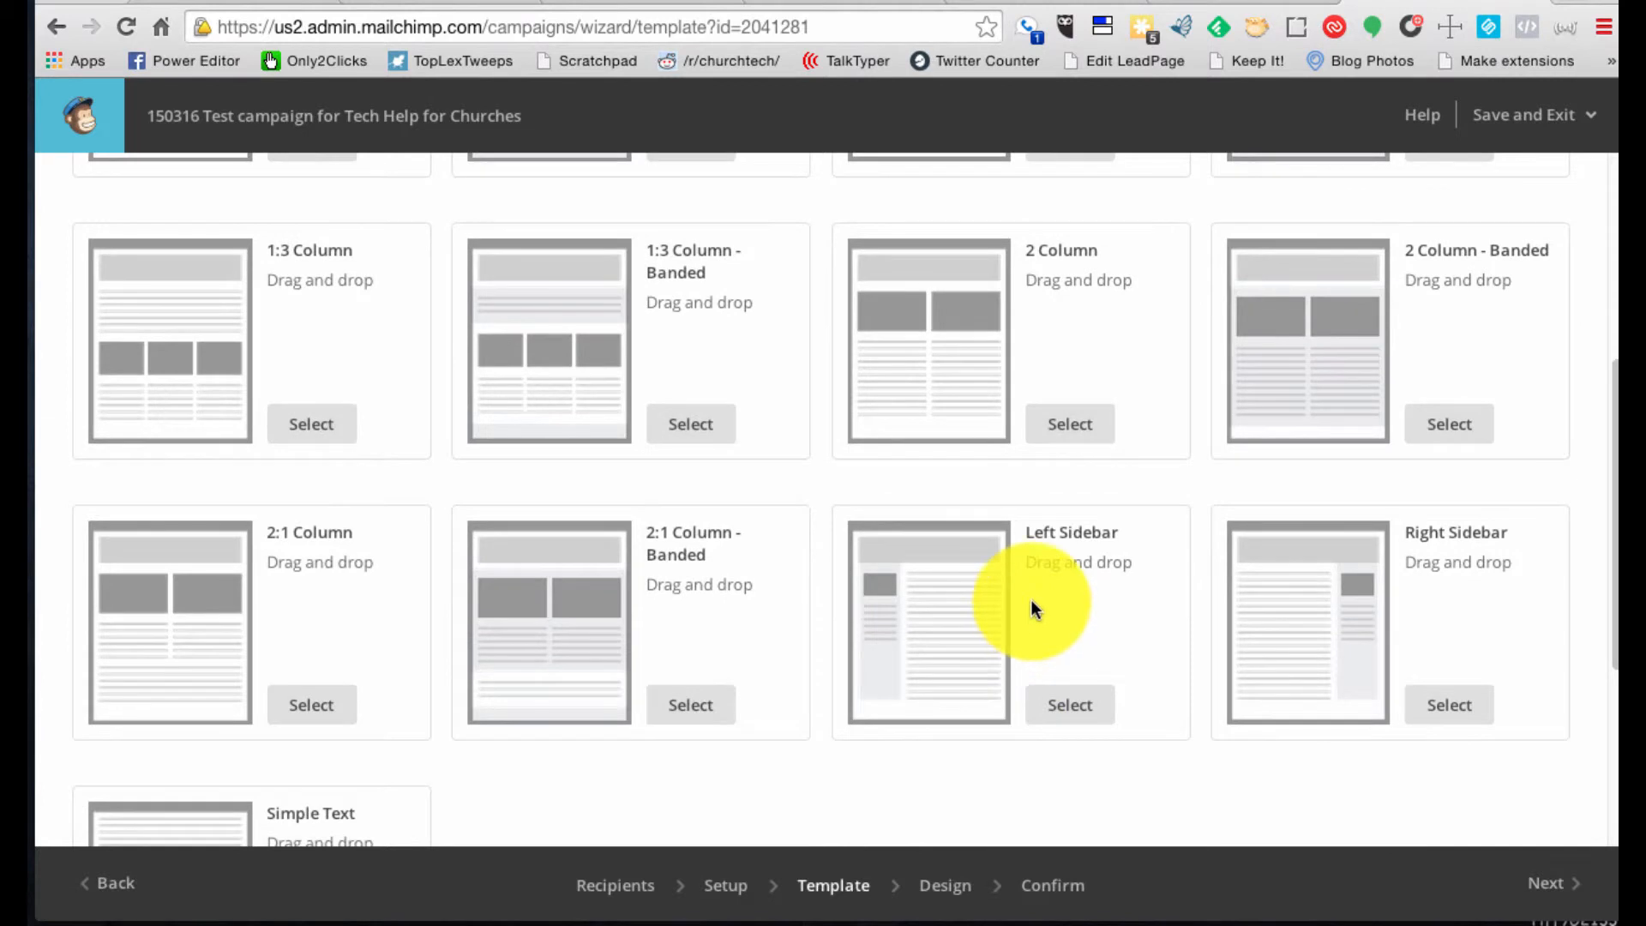
pyautogui.scroll(5, 1032, 612)
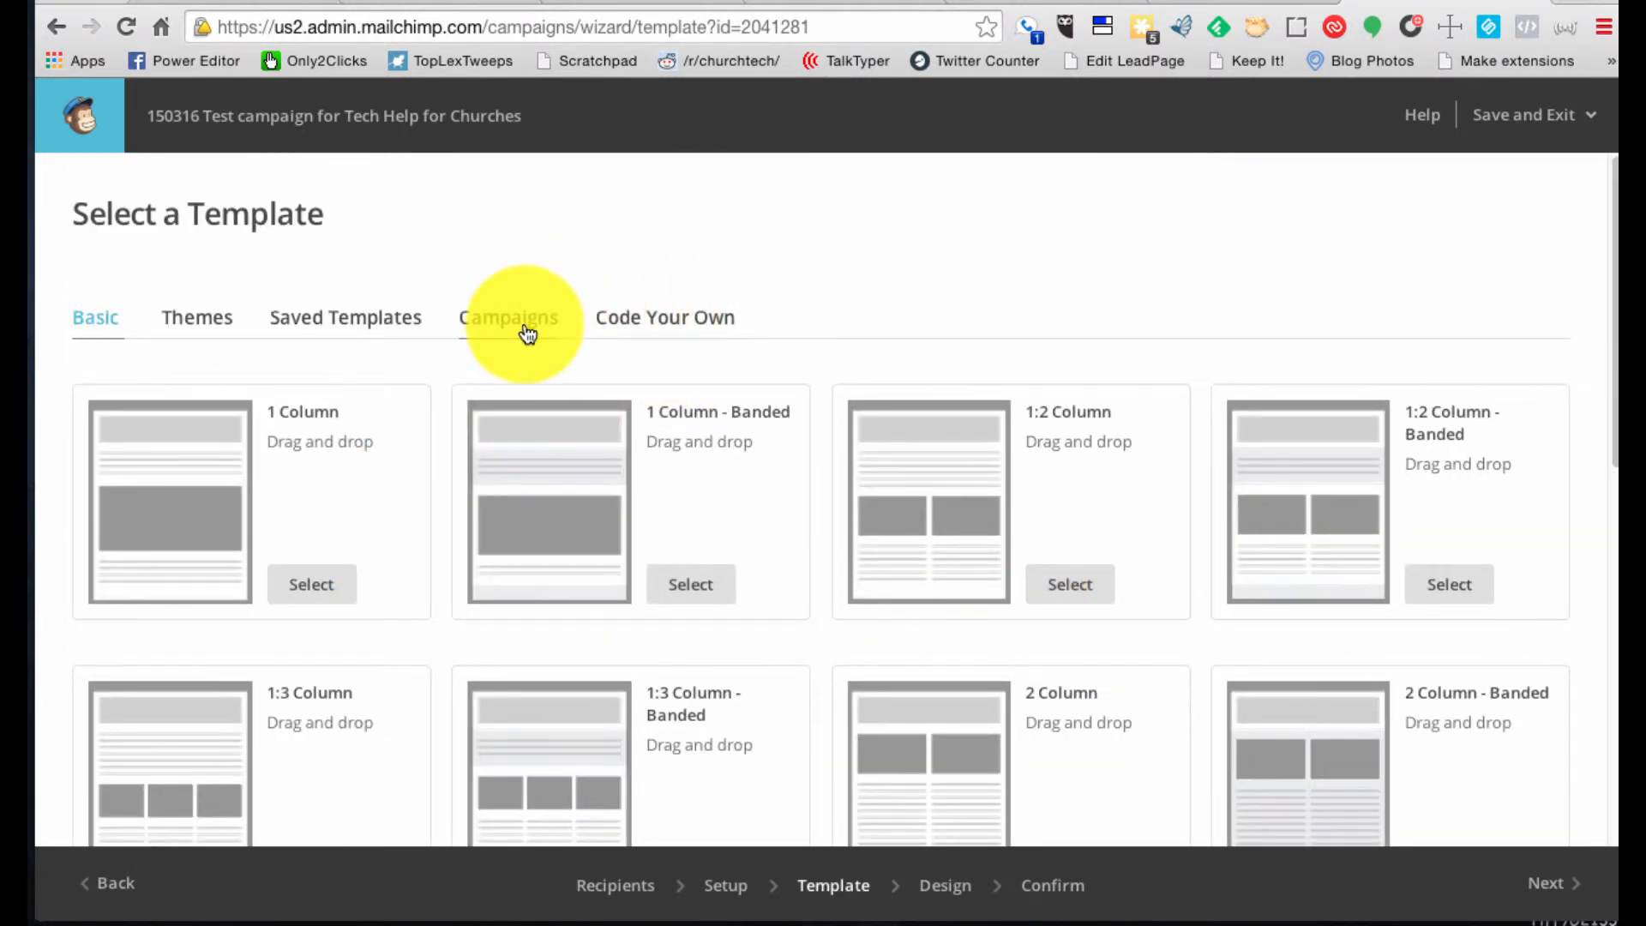
pyautogui.click(668, 319)
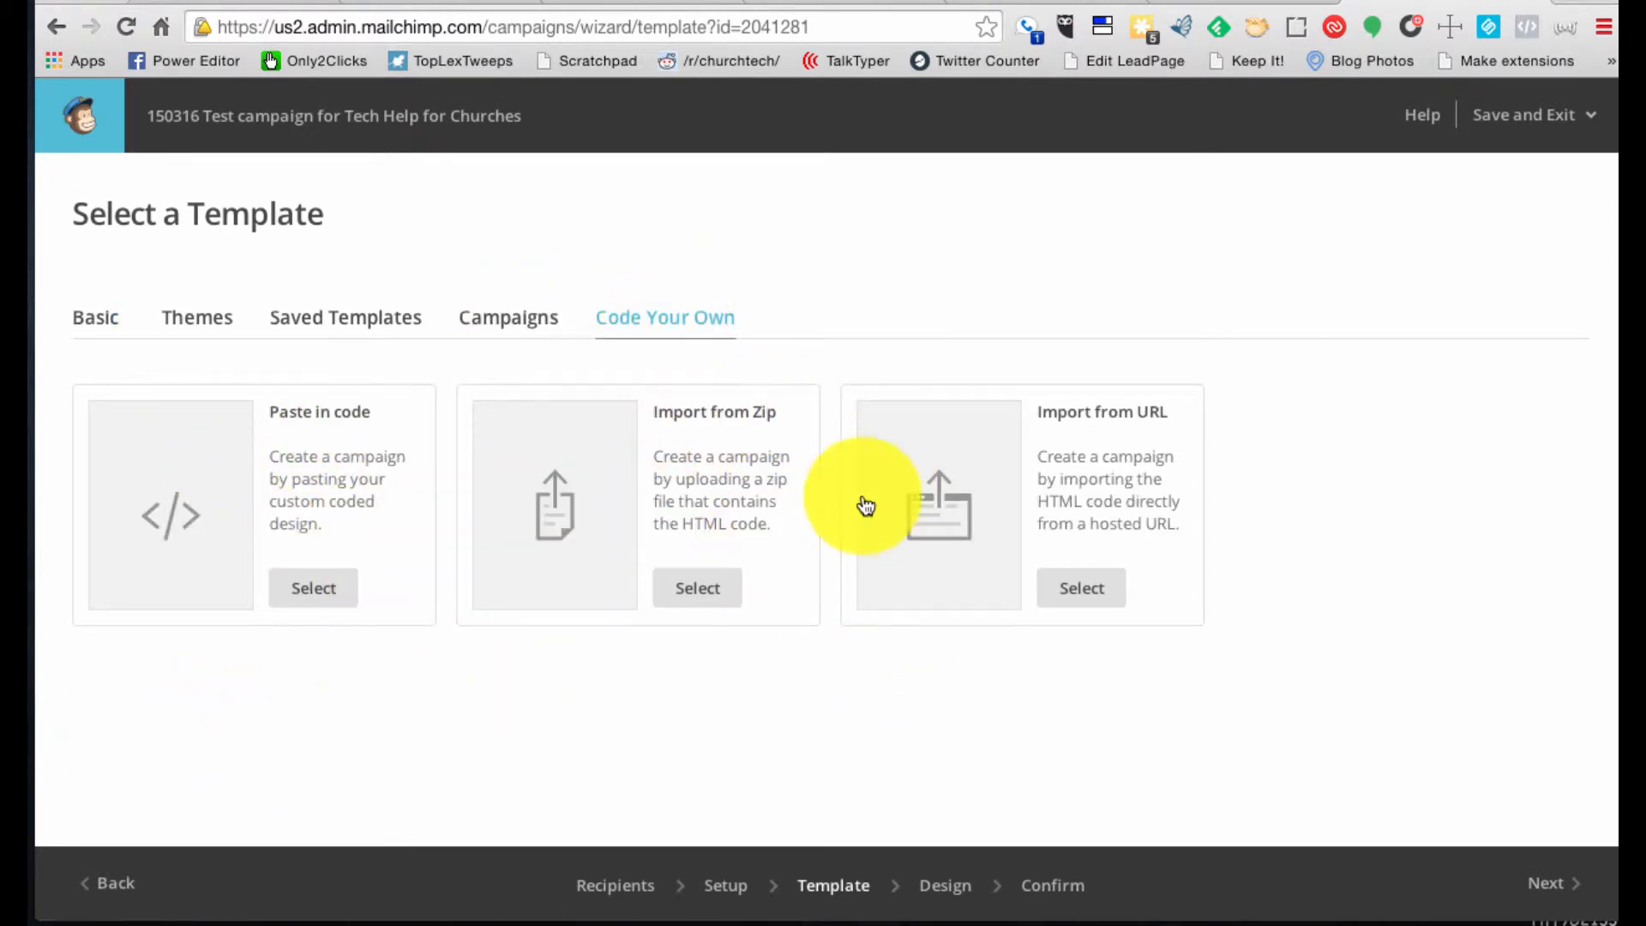
# Browse the recently sent campaigns and reuse "Introduction to video course" as the template
pyautogui.click(504, 315)
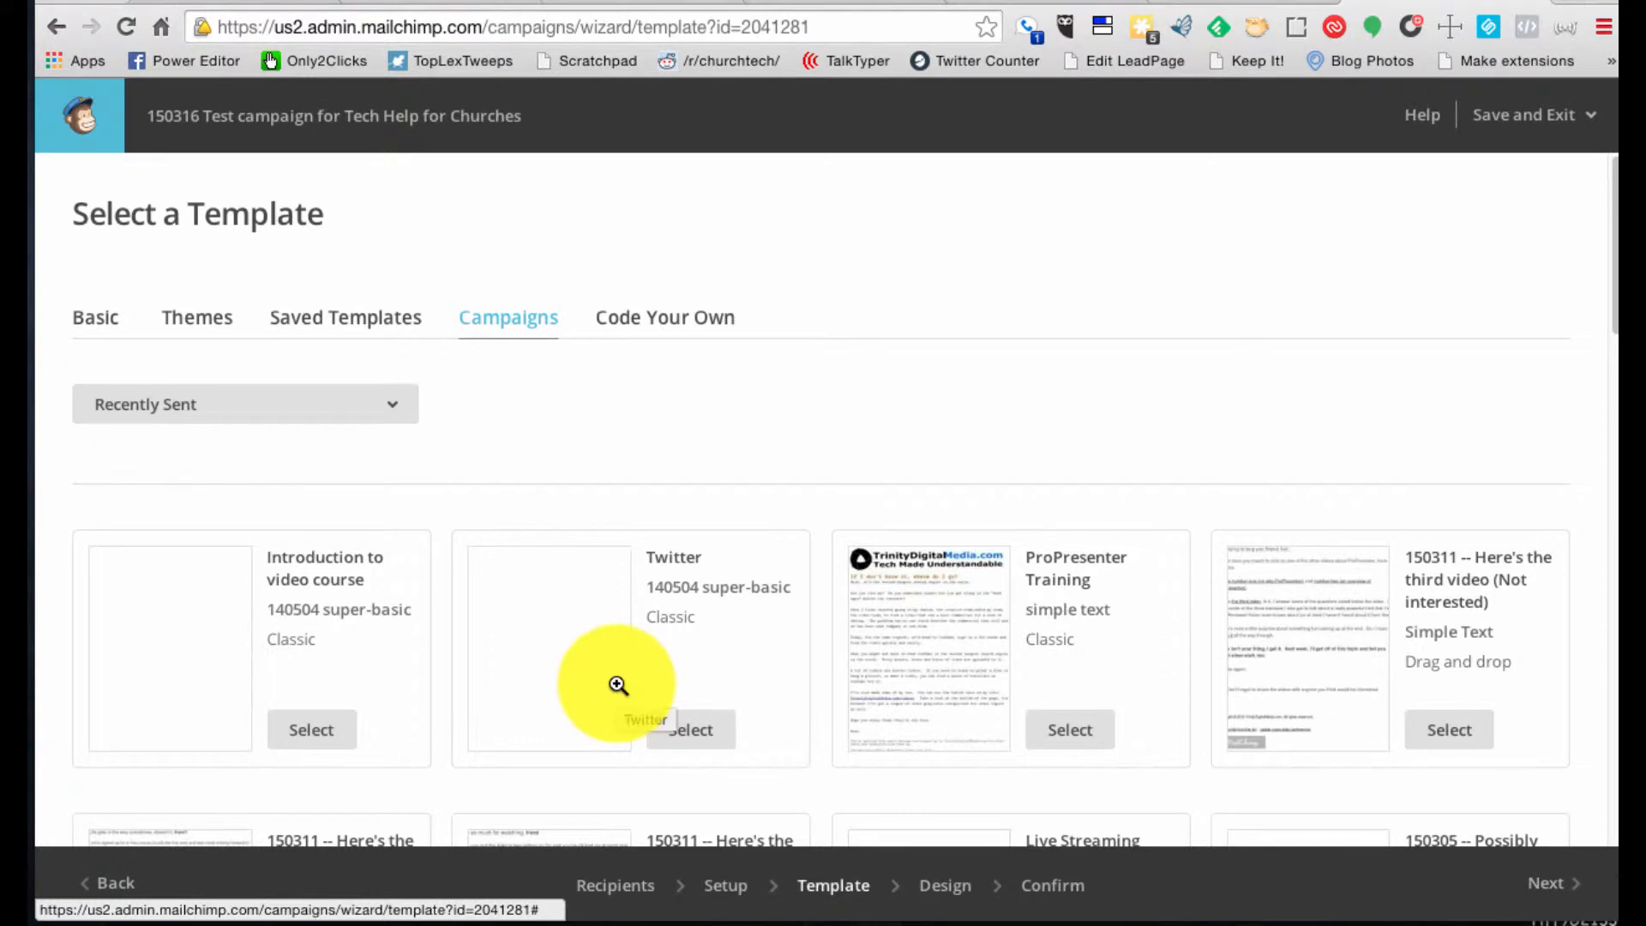
pyautogui.scroll(-15, 618, 685)
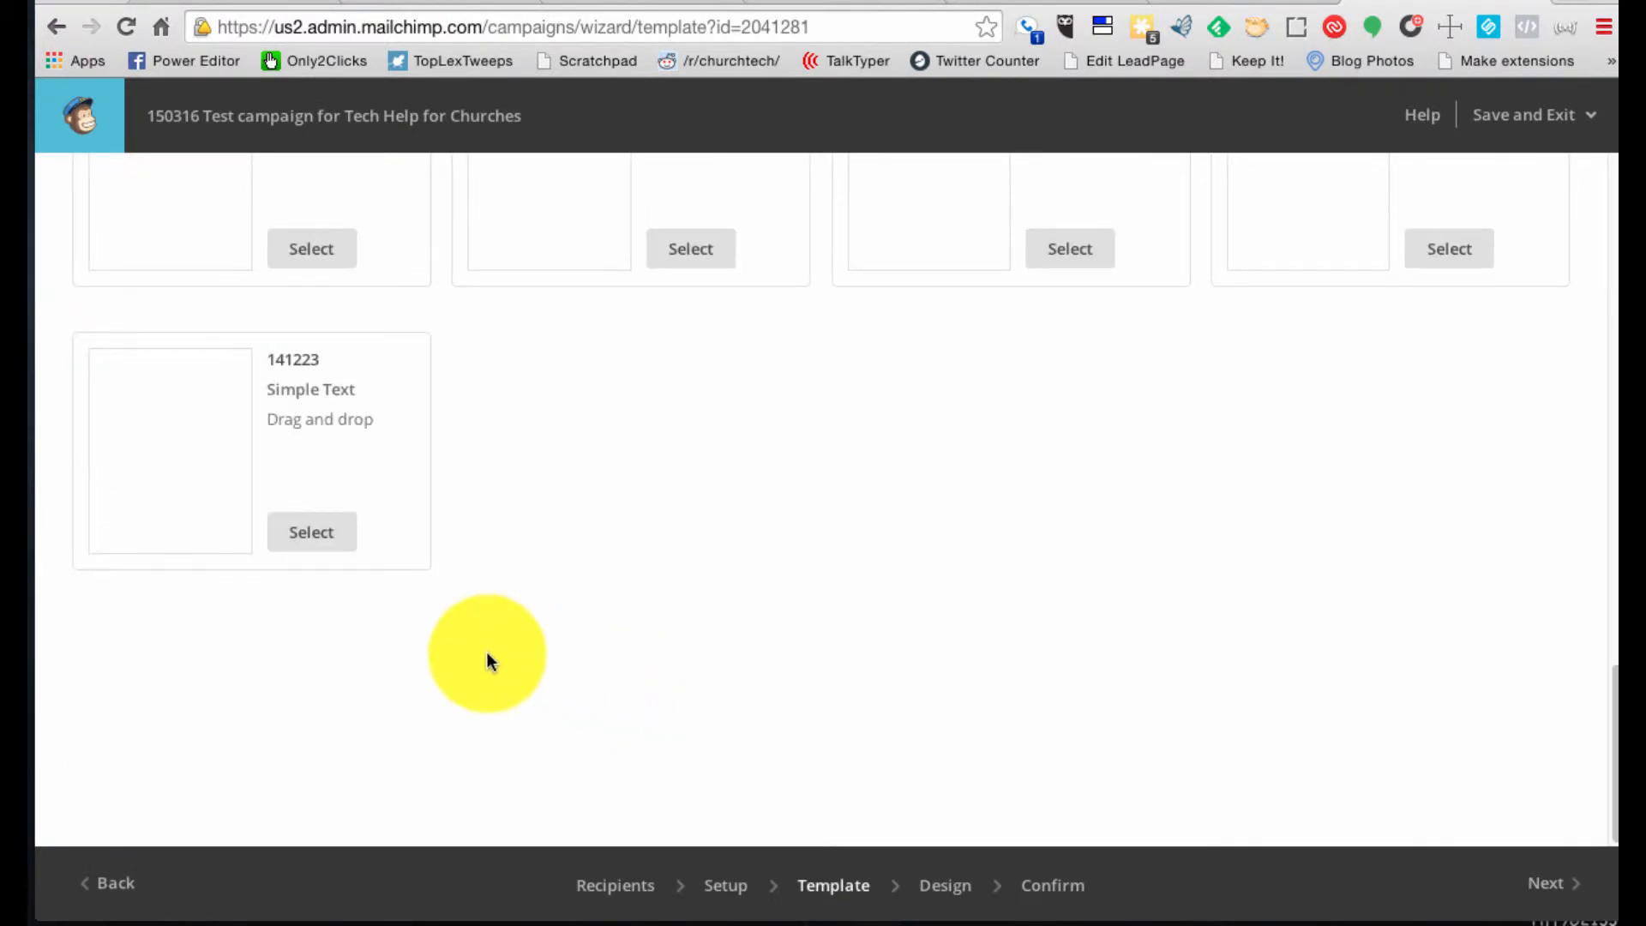
pyautogui.scroll(8, 482, 654)
pyautogui.scroll(-7, 482, 650)
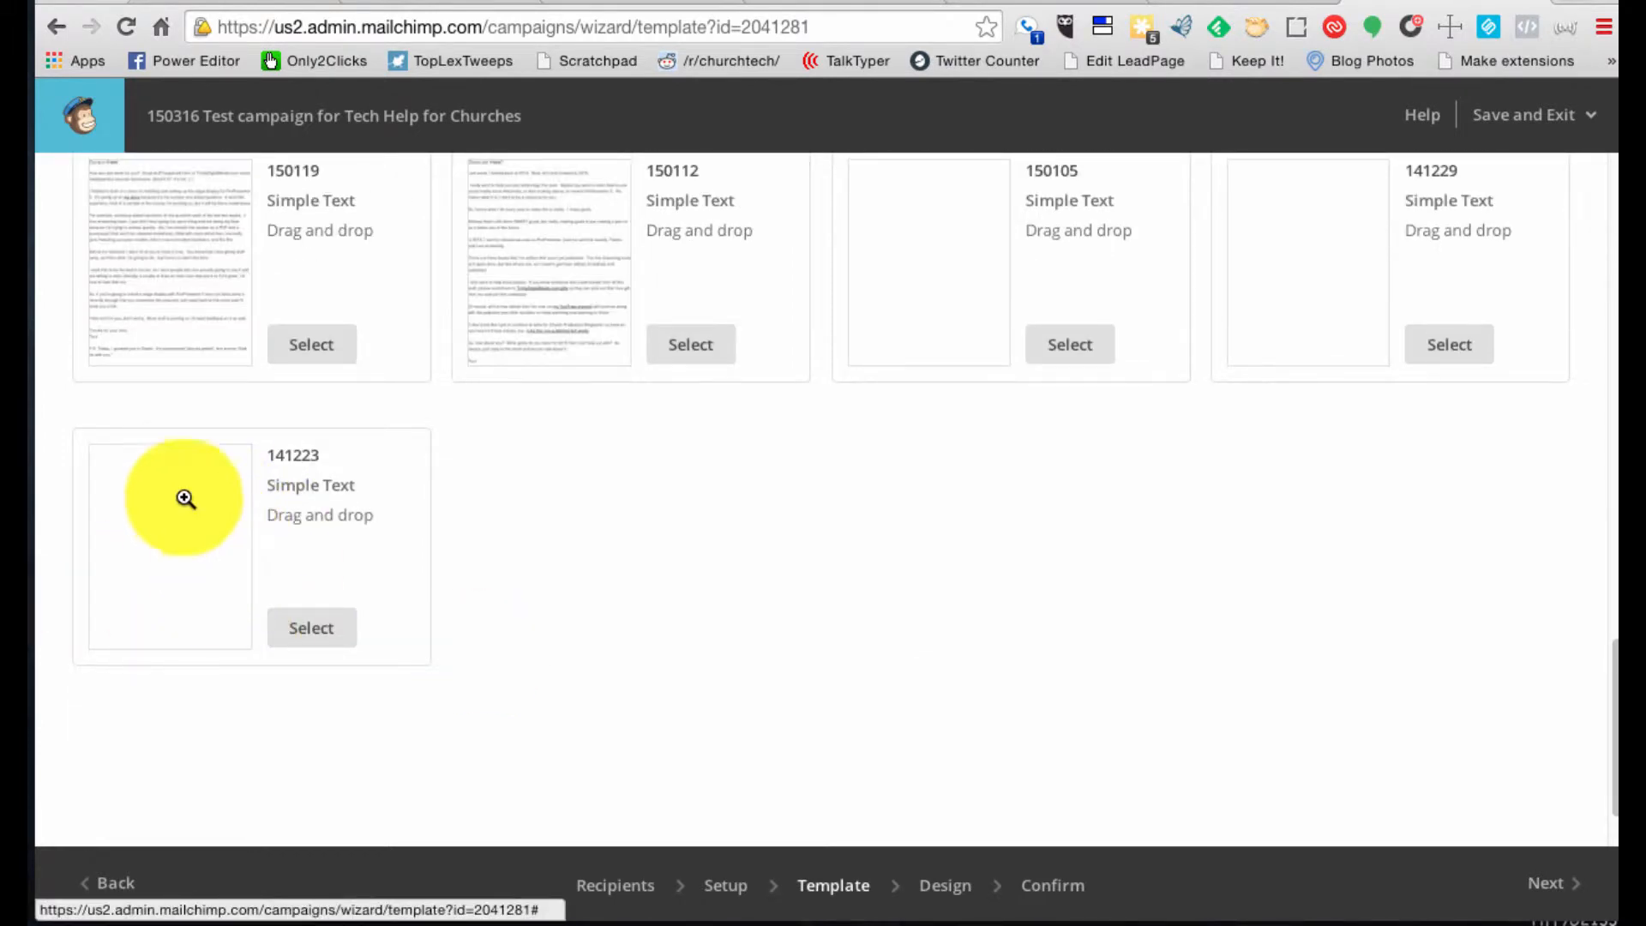
pyautogui.scroll(7, 203, 543)
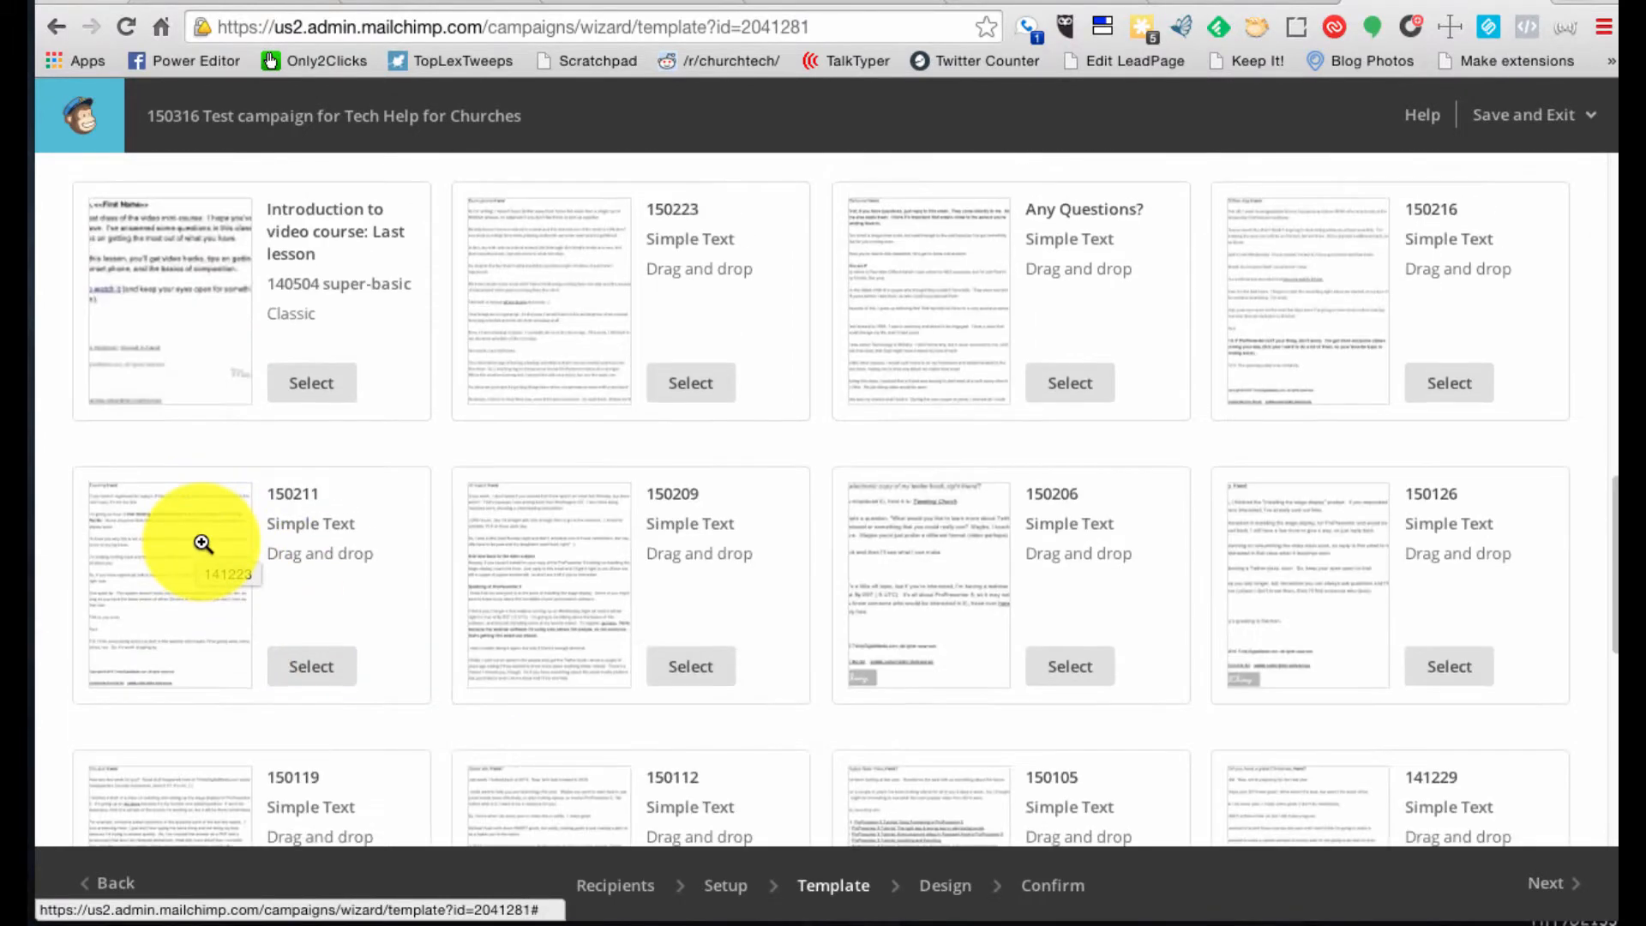
pyautogui.scroll(9, 203, 544)
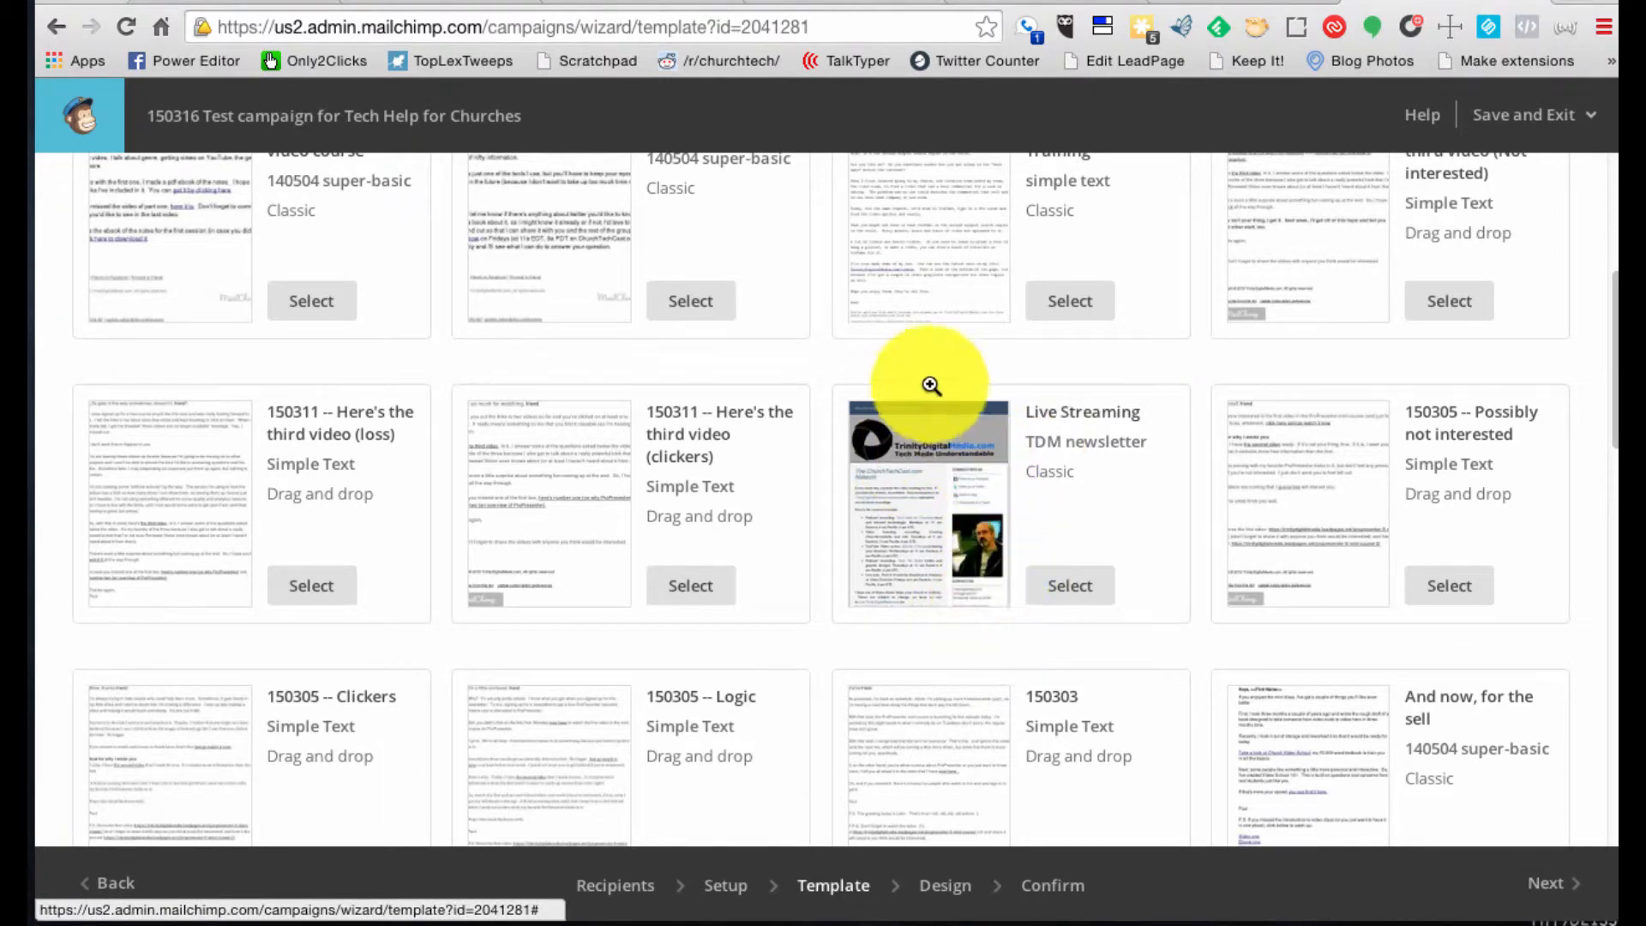
pyautogui.scroll(5, 972, 482)
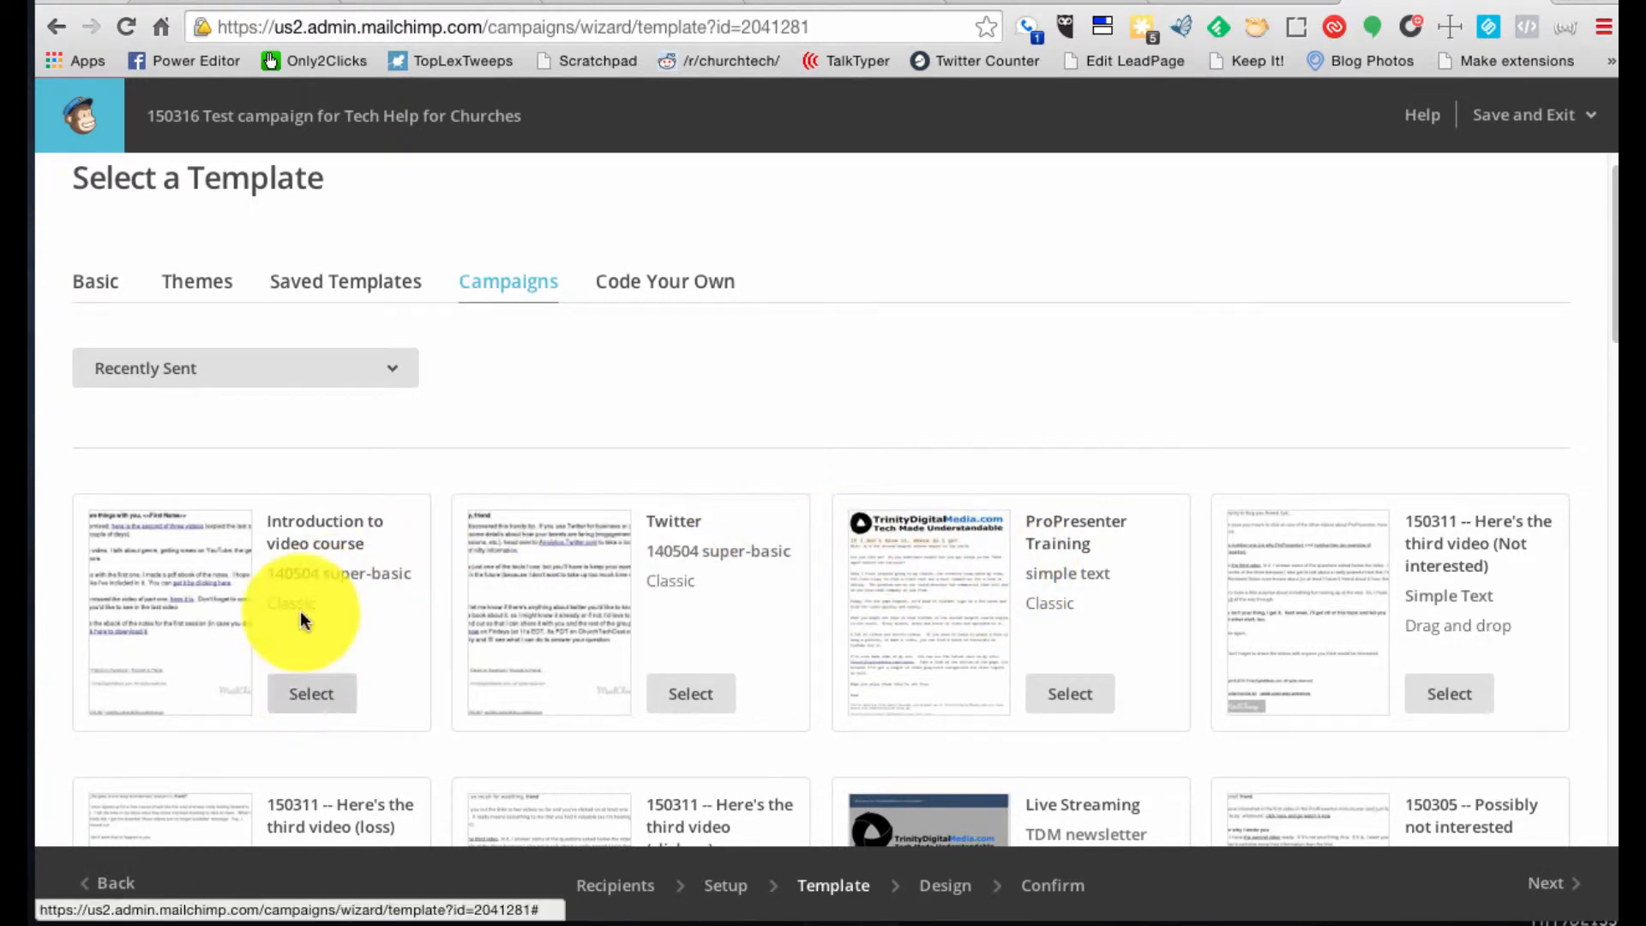
pyautogui.click(312, 698)
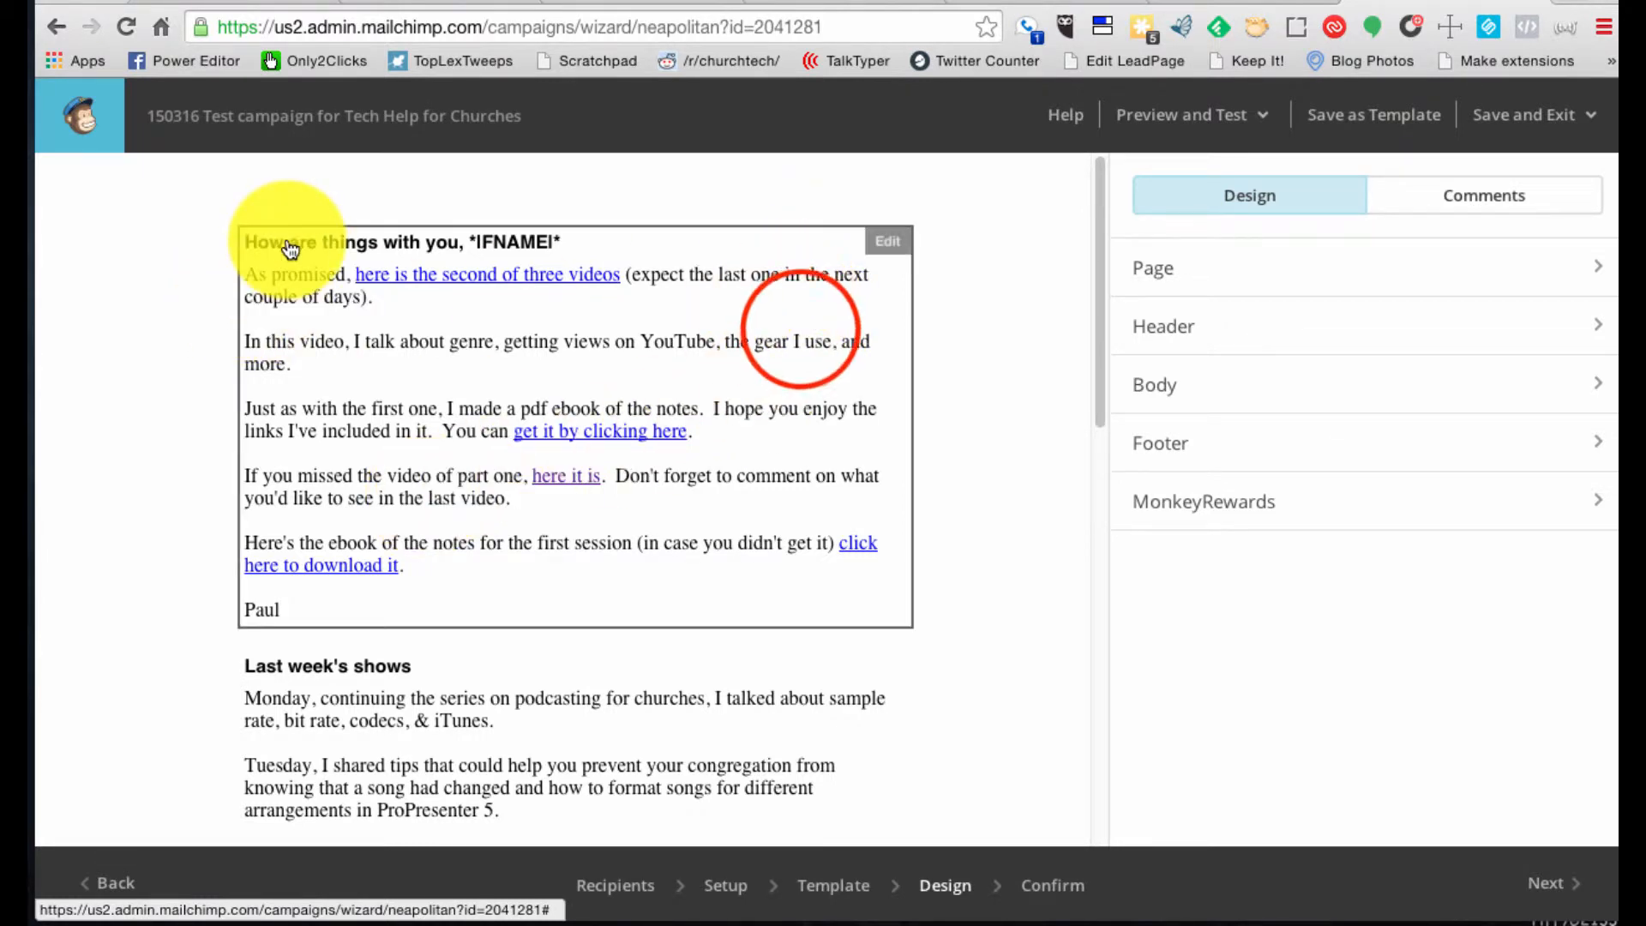
# In the opening text block, delete "As promise" and the line break after the *|FNAME|* greeting
pyautogui.click(807, 354)
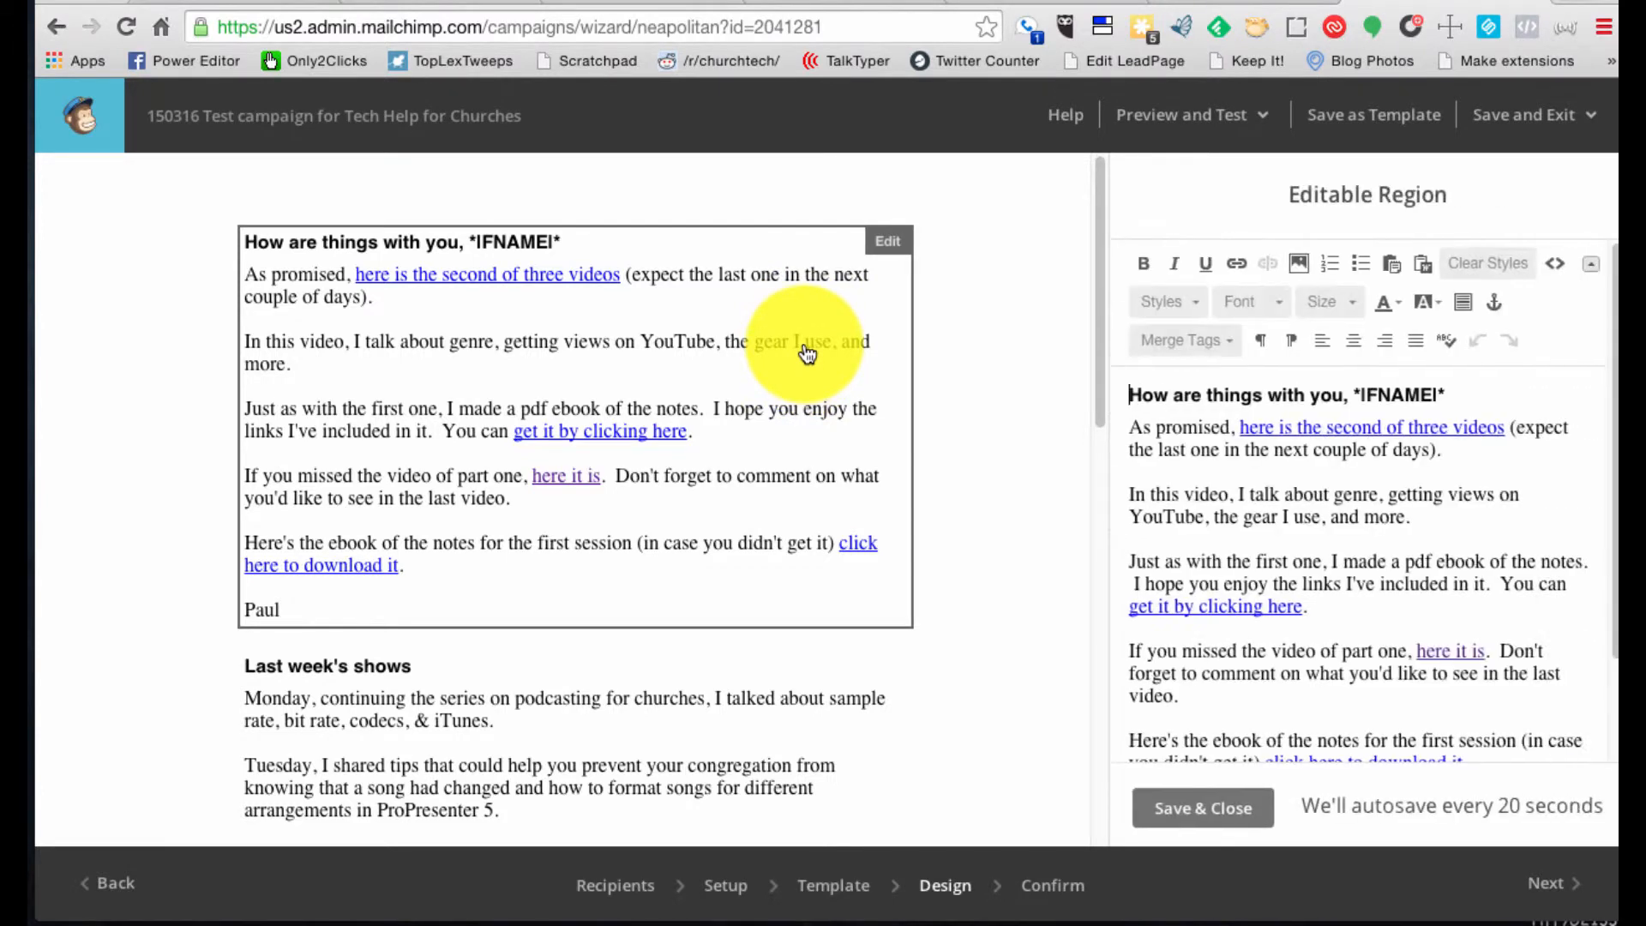
pyautogui.click(1224, 426)
pyautogui.press('BackSpace')
pyautogui.press('BackSpace')
pyautogui.press('BackSpace')
pyautogui.press('BackSpace')
pyautogui.press('BackSpace')
pyautogui.press('BackSpace')
pyautogui.press('BackSpace')
pyautogui.press('BackSpace')
pyautogui.press('BackSpace')
pyautogui.press('BackSpace')
pyautogui.press('BackSpace')
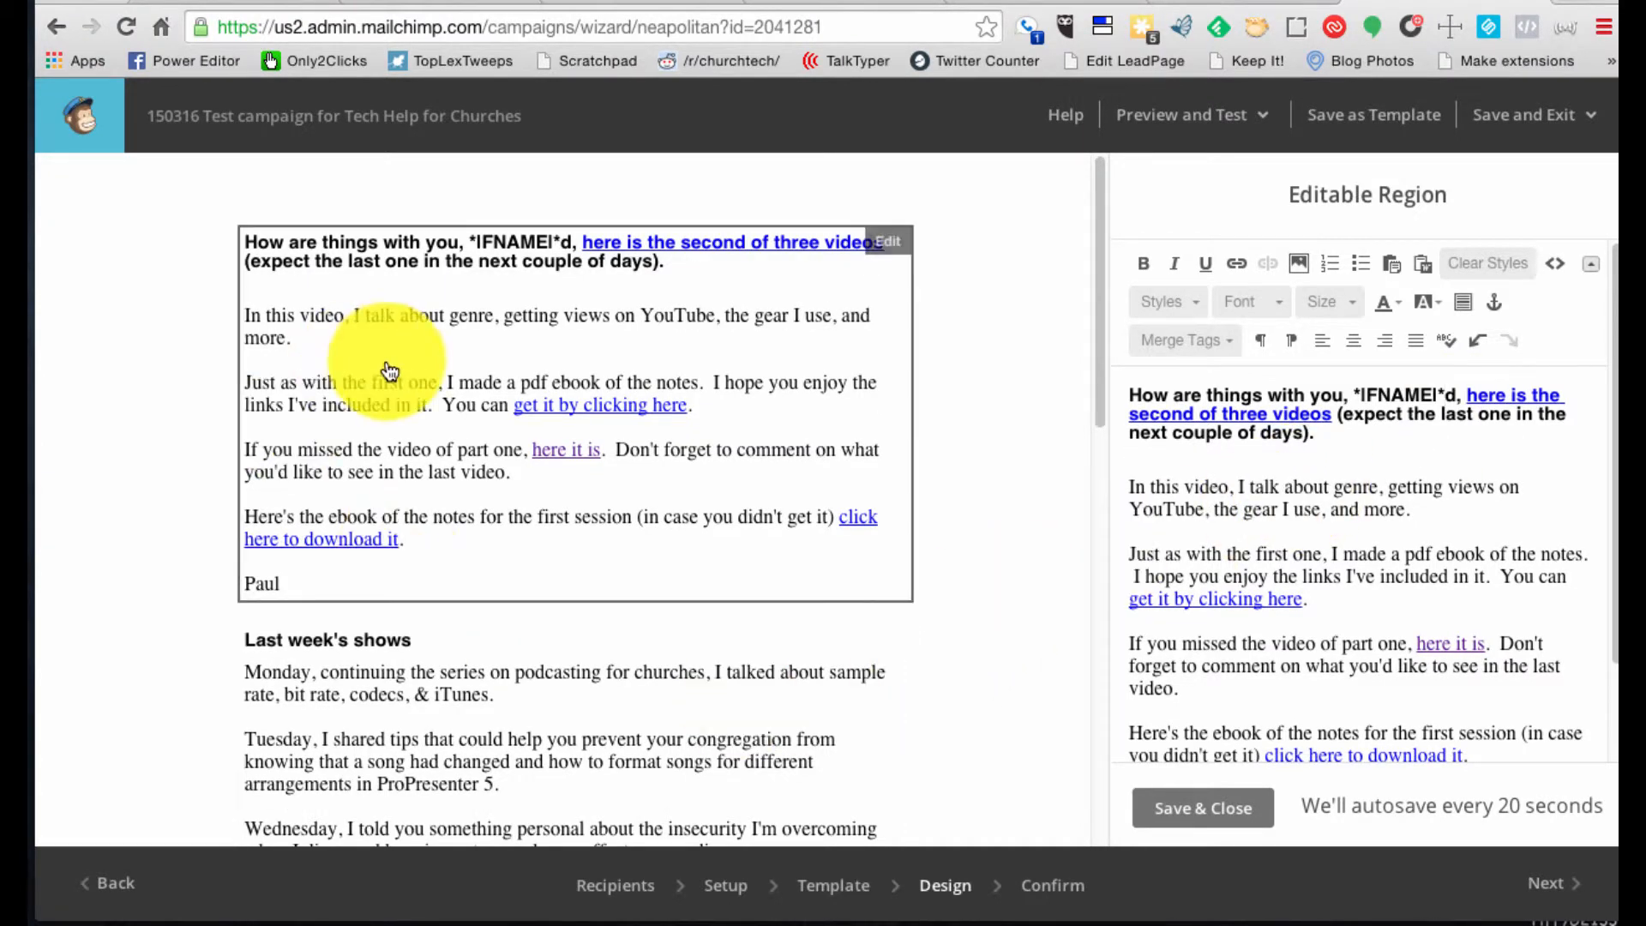
# Hide the "Last week's shows" and "Announcement and a favor" sections of the email
pyautogui.scroll(-5, 394, 373)
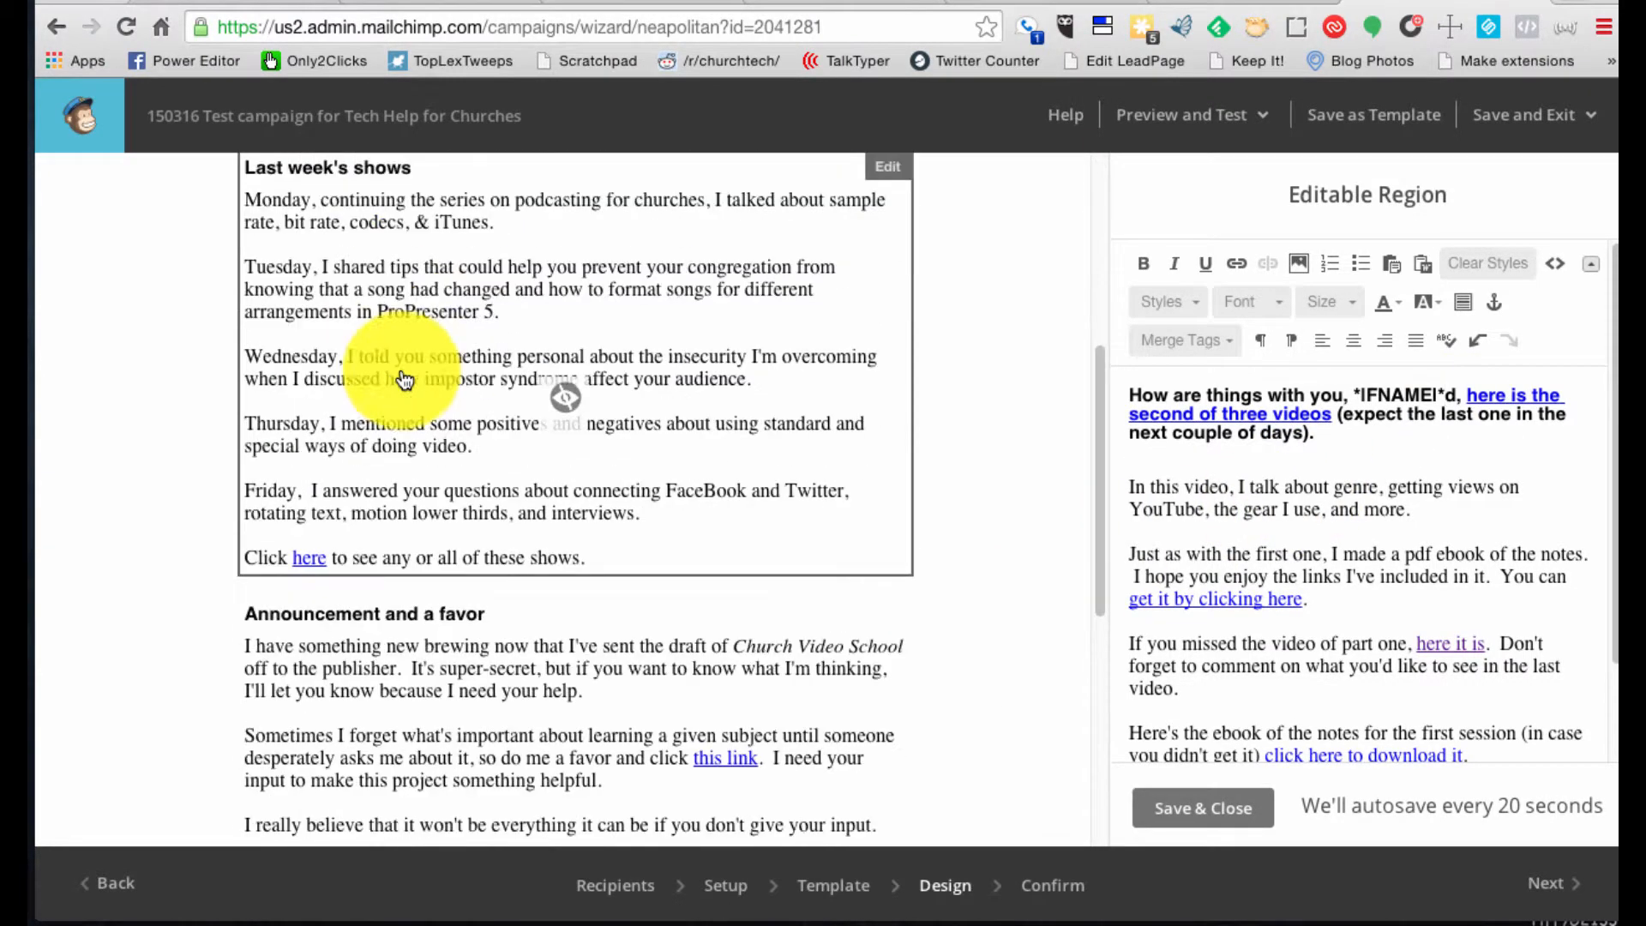
pyautogui.scroll(1, 476, 364)
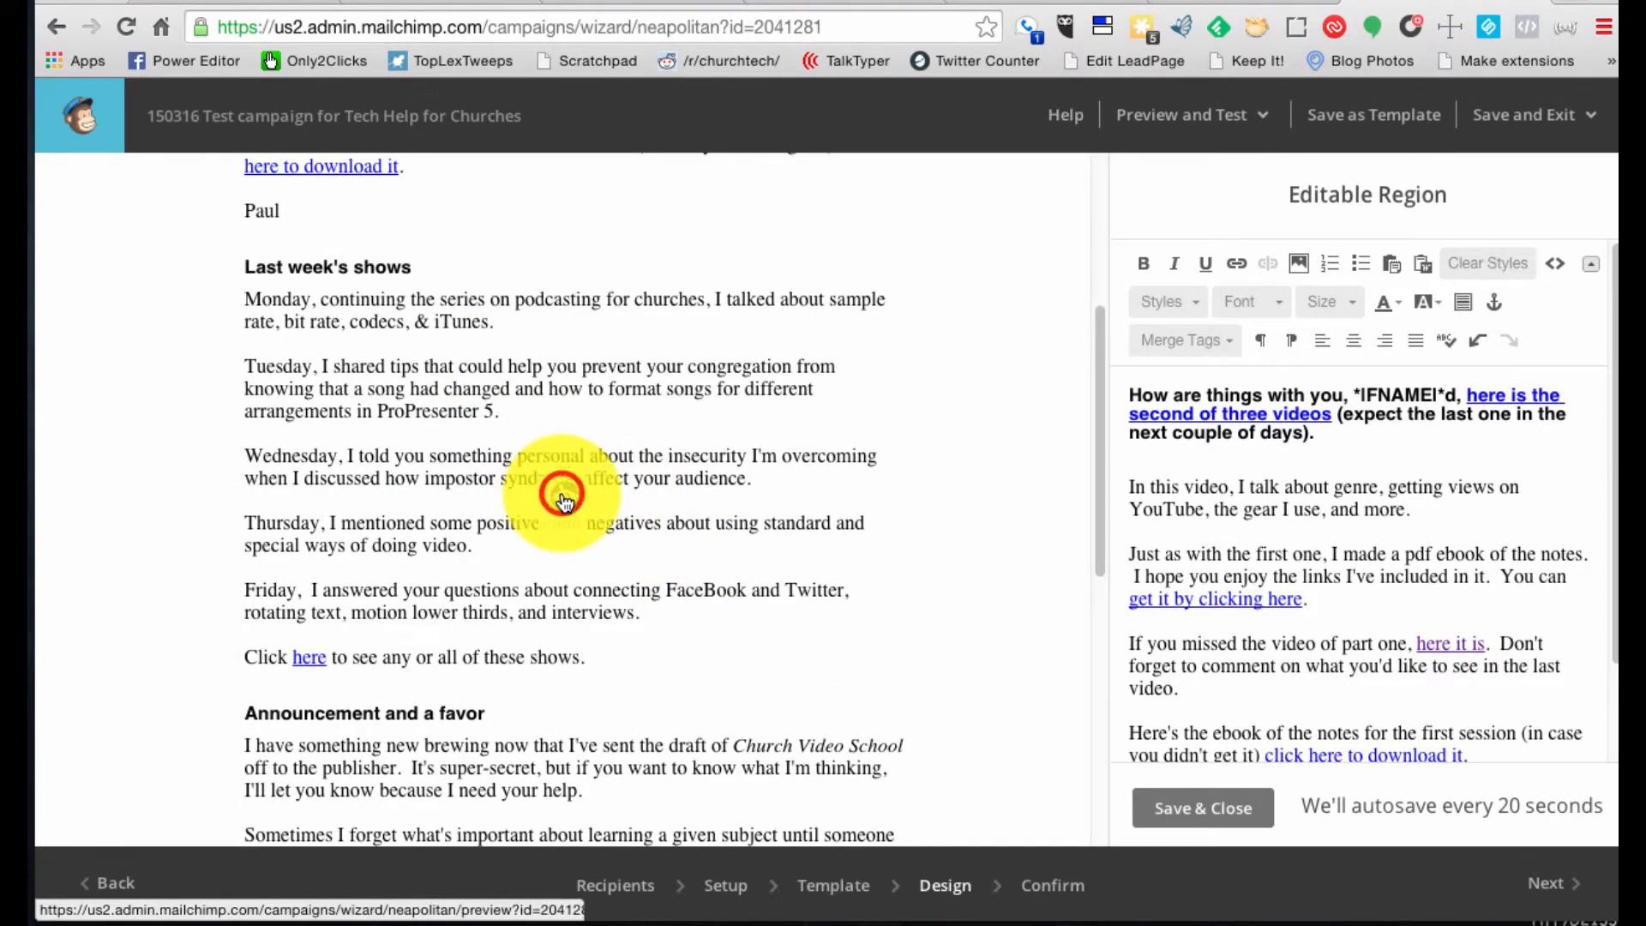
pyautogui.click(565, 503)
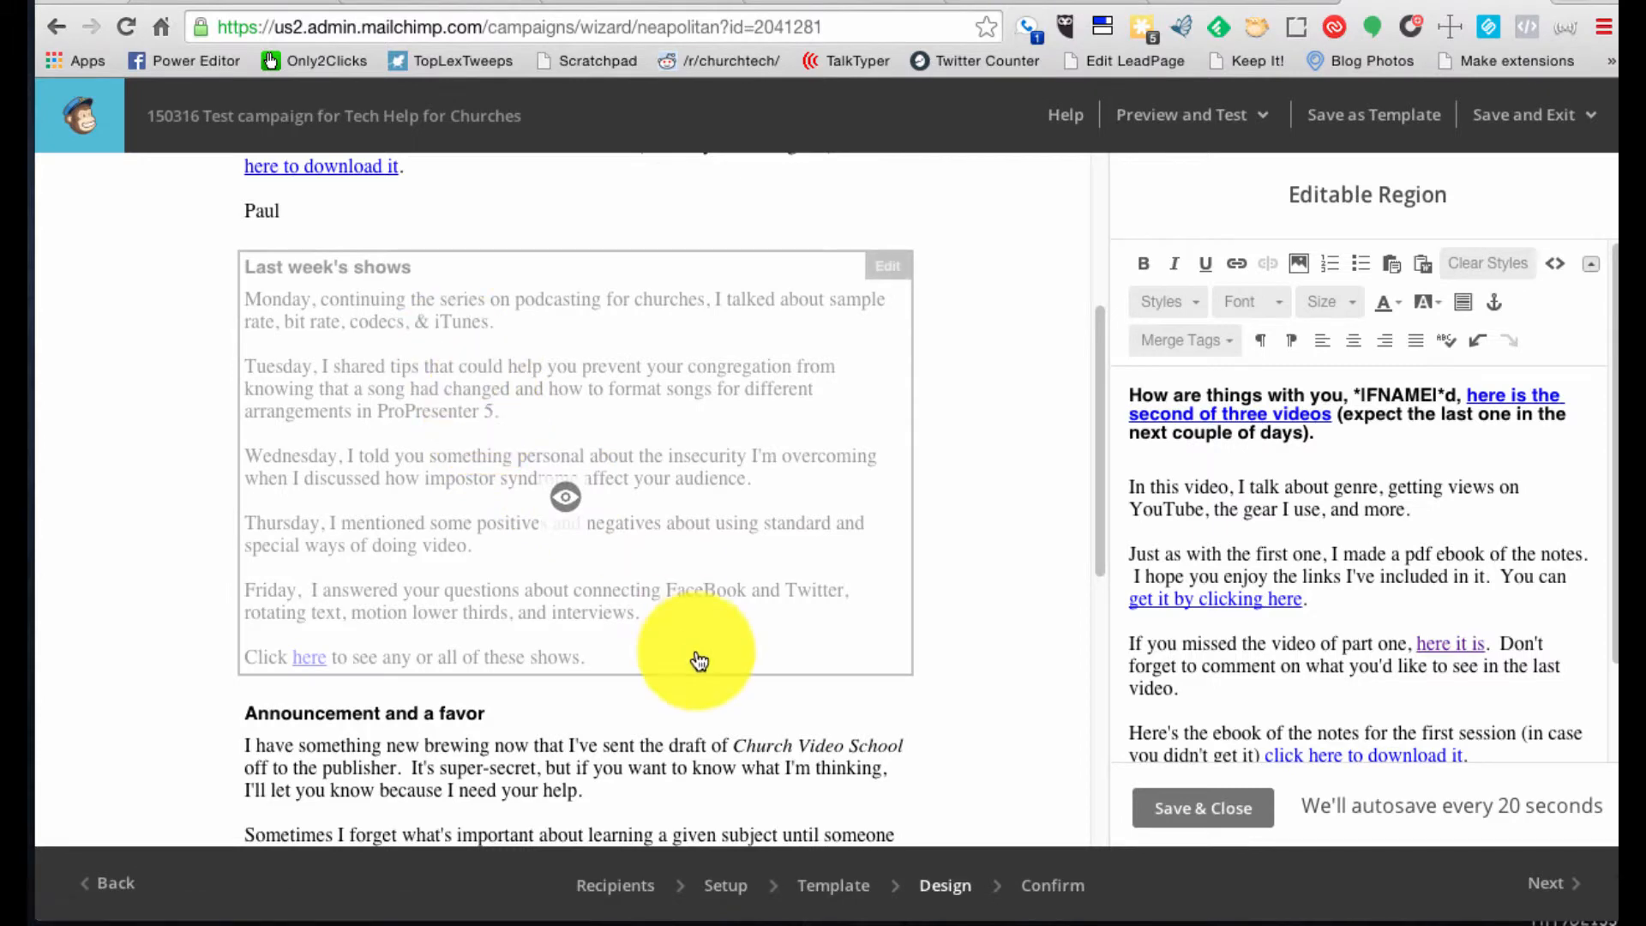
pyautogui.scroll(-2, 639, 586)
pyautogui.click(570, 721)
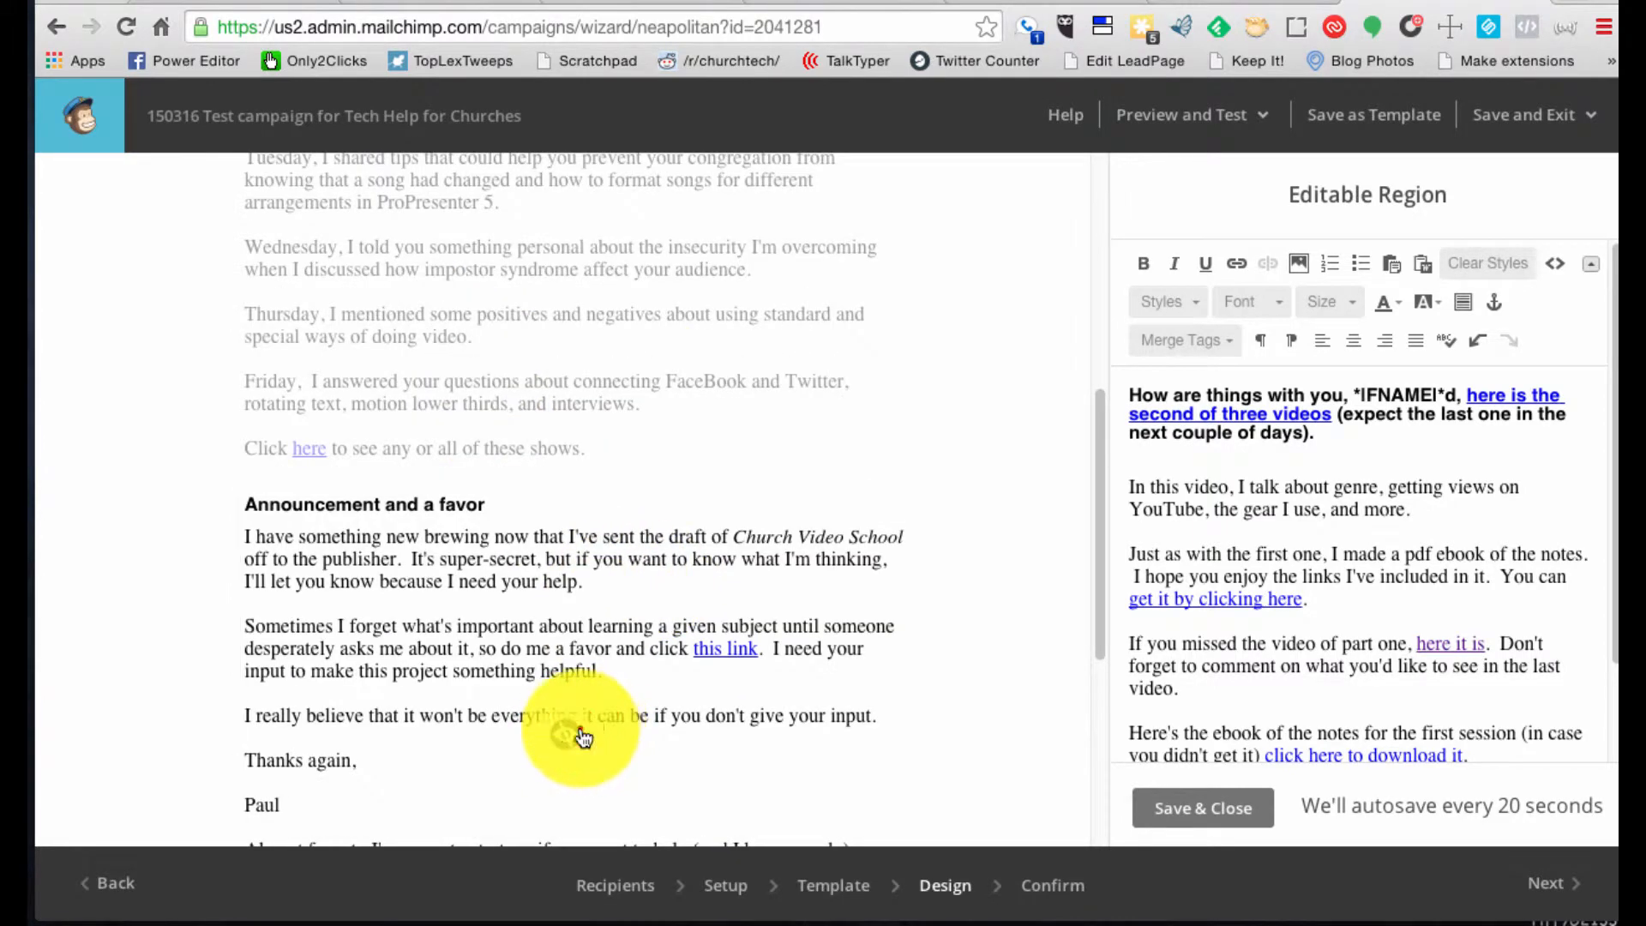
pyautogui.scroll(-5, 582, 699)
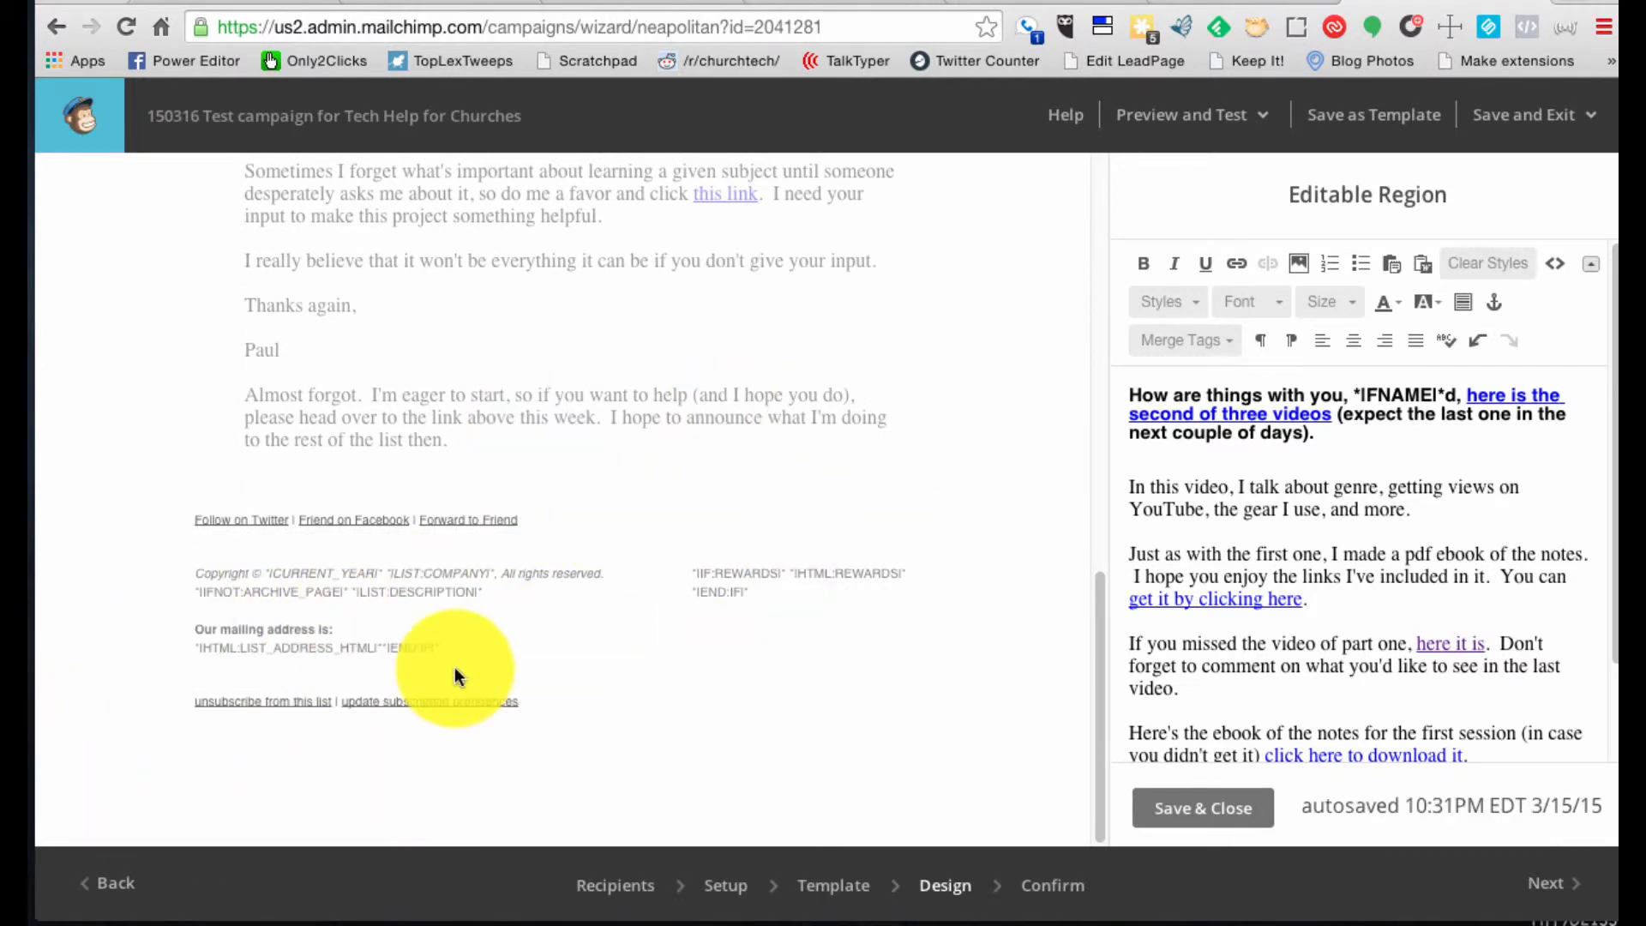
pyautogui.scroll(10, 358, 552)
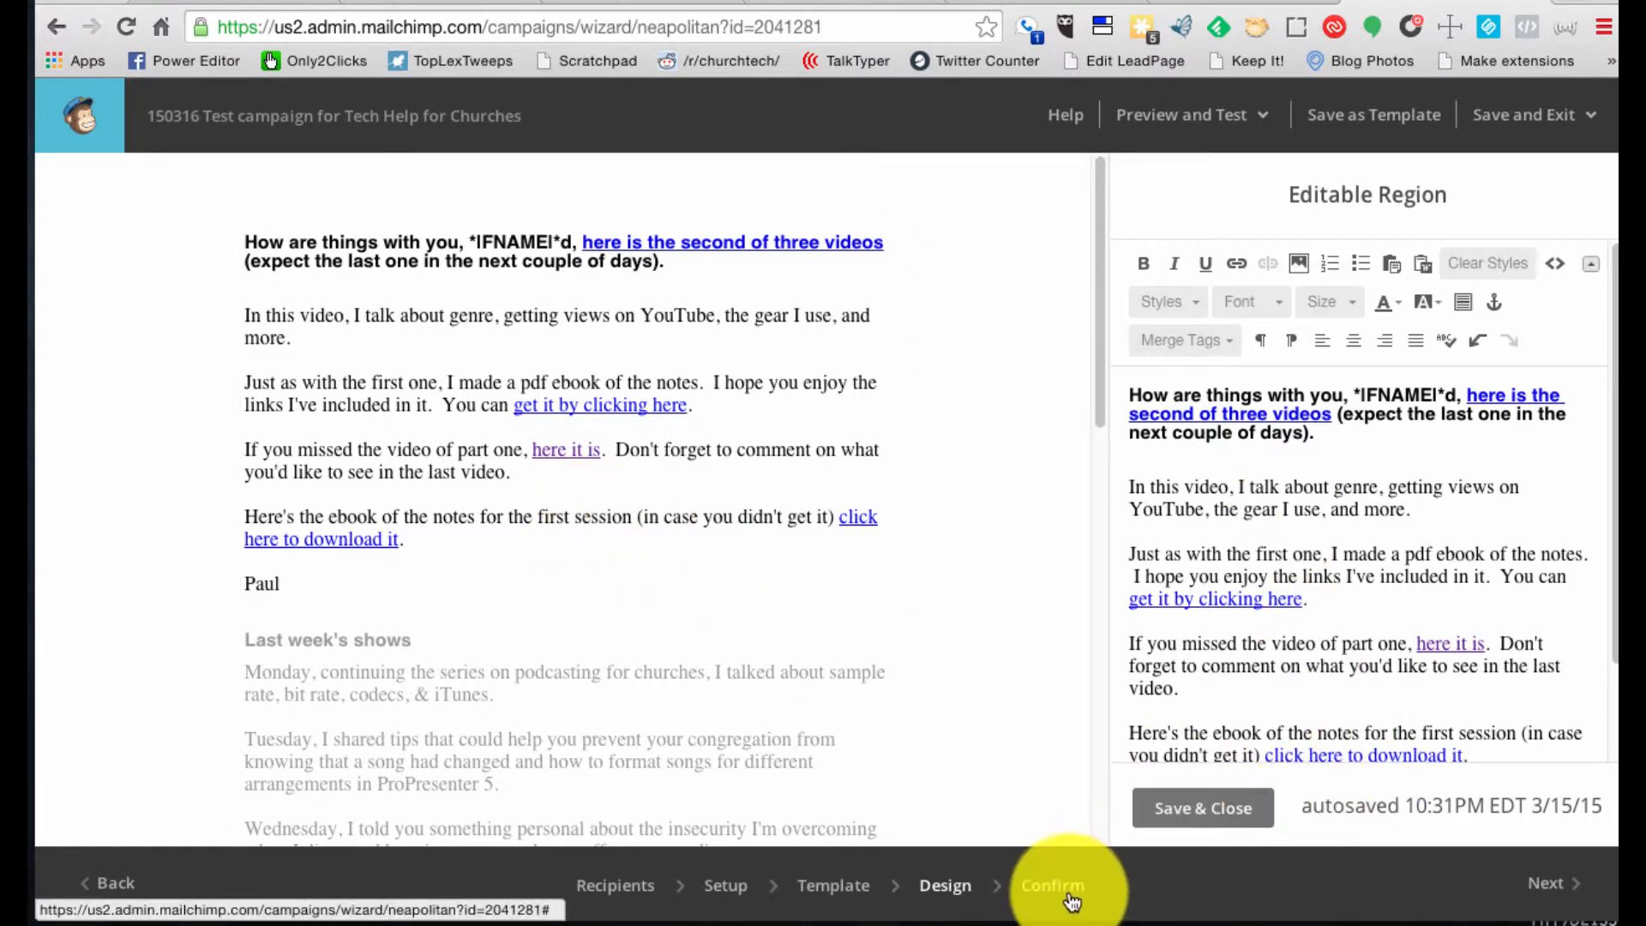
# Save and close the edited text block, then continue to confirmation and review the campaign's pre-send checklist
pyautogui.click(1196, 815)
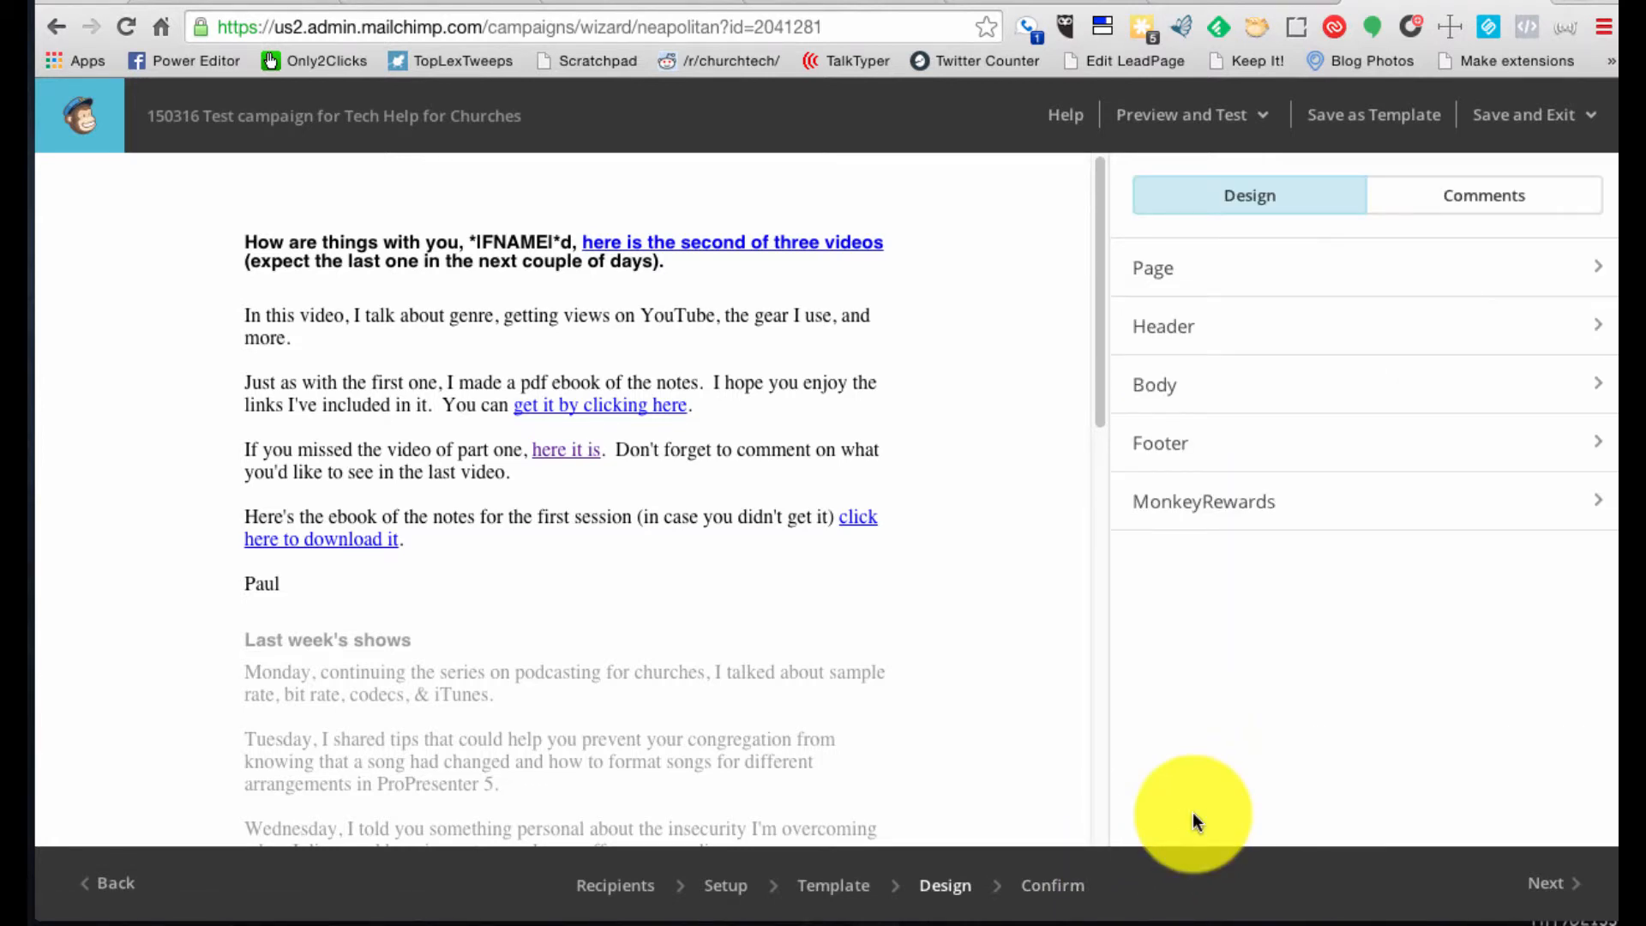
pyautogui.click(1502, 899)
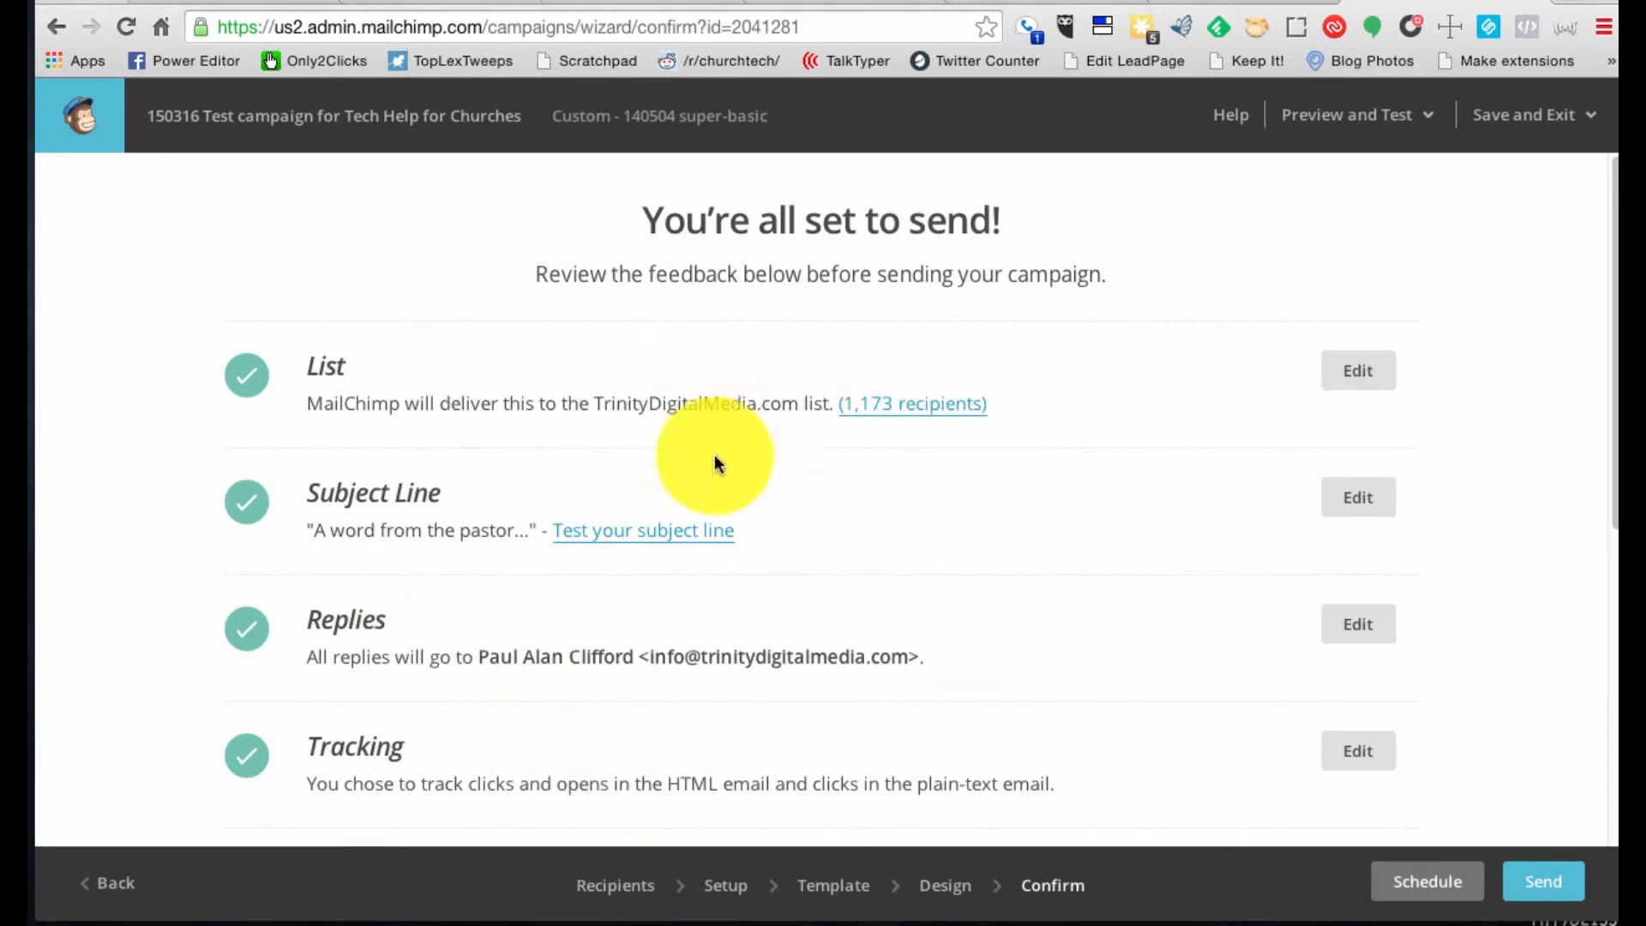
pyautogui.scroll(-3, 893, 480)
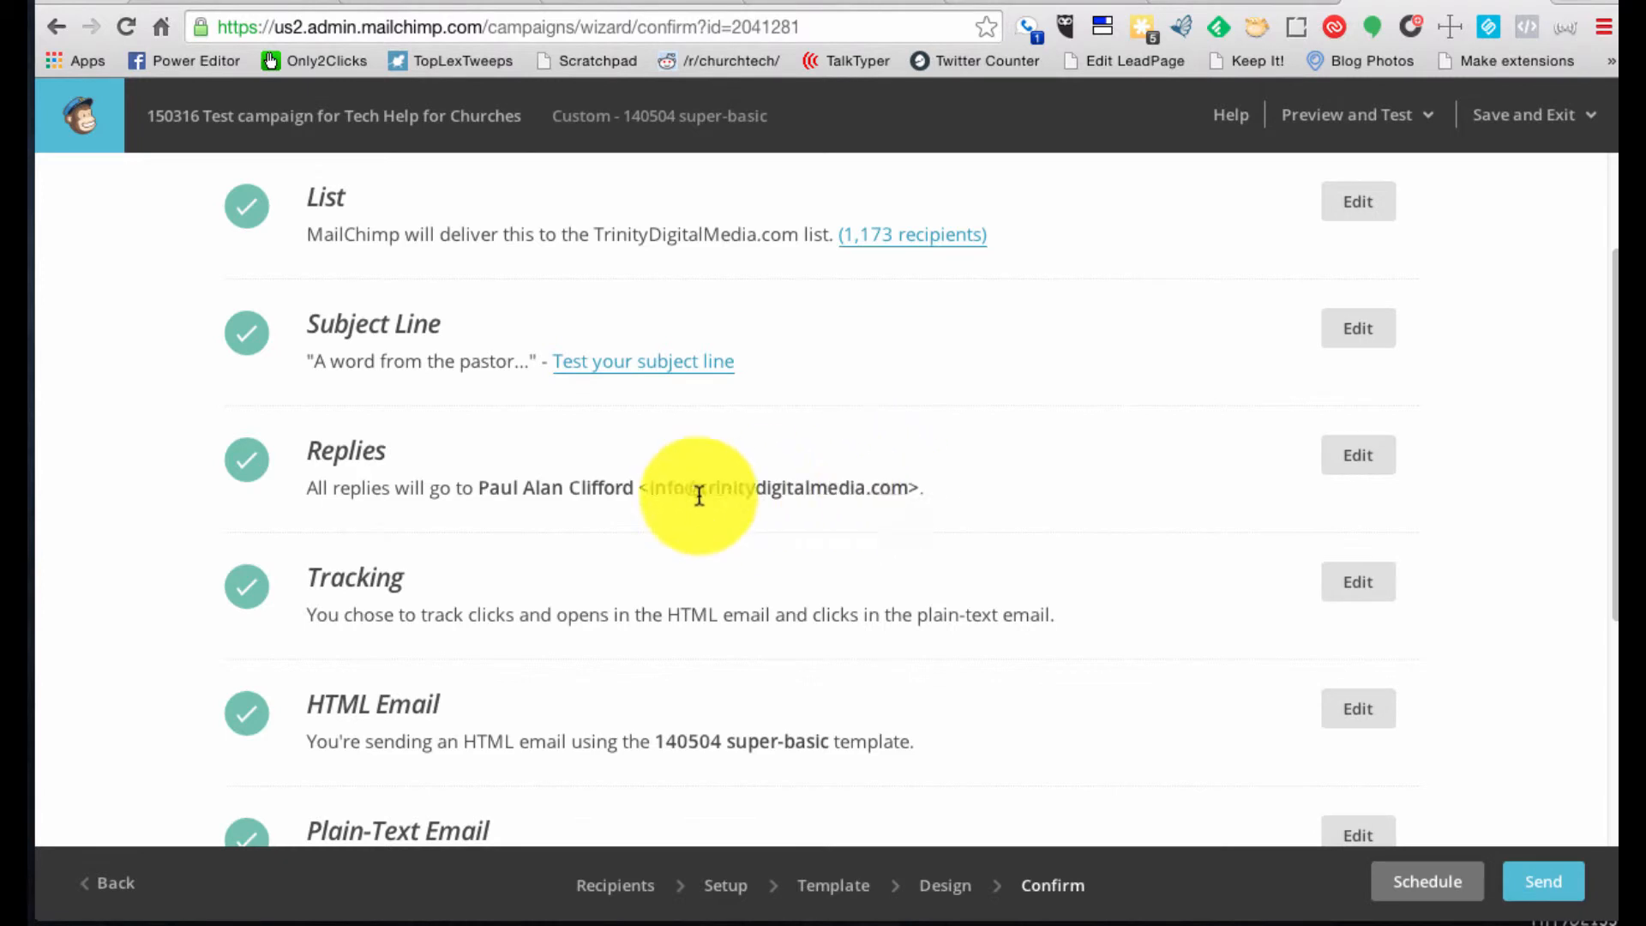
pyautogui.scroll(-3, 730, 495)
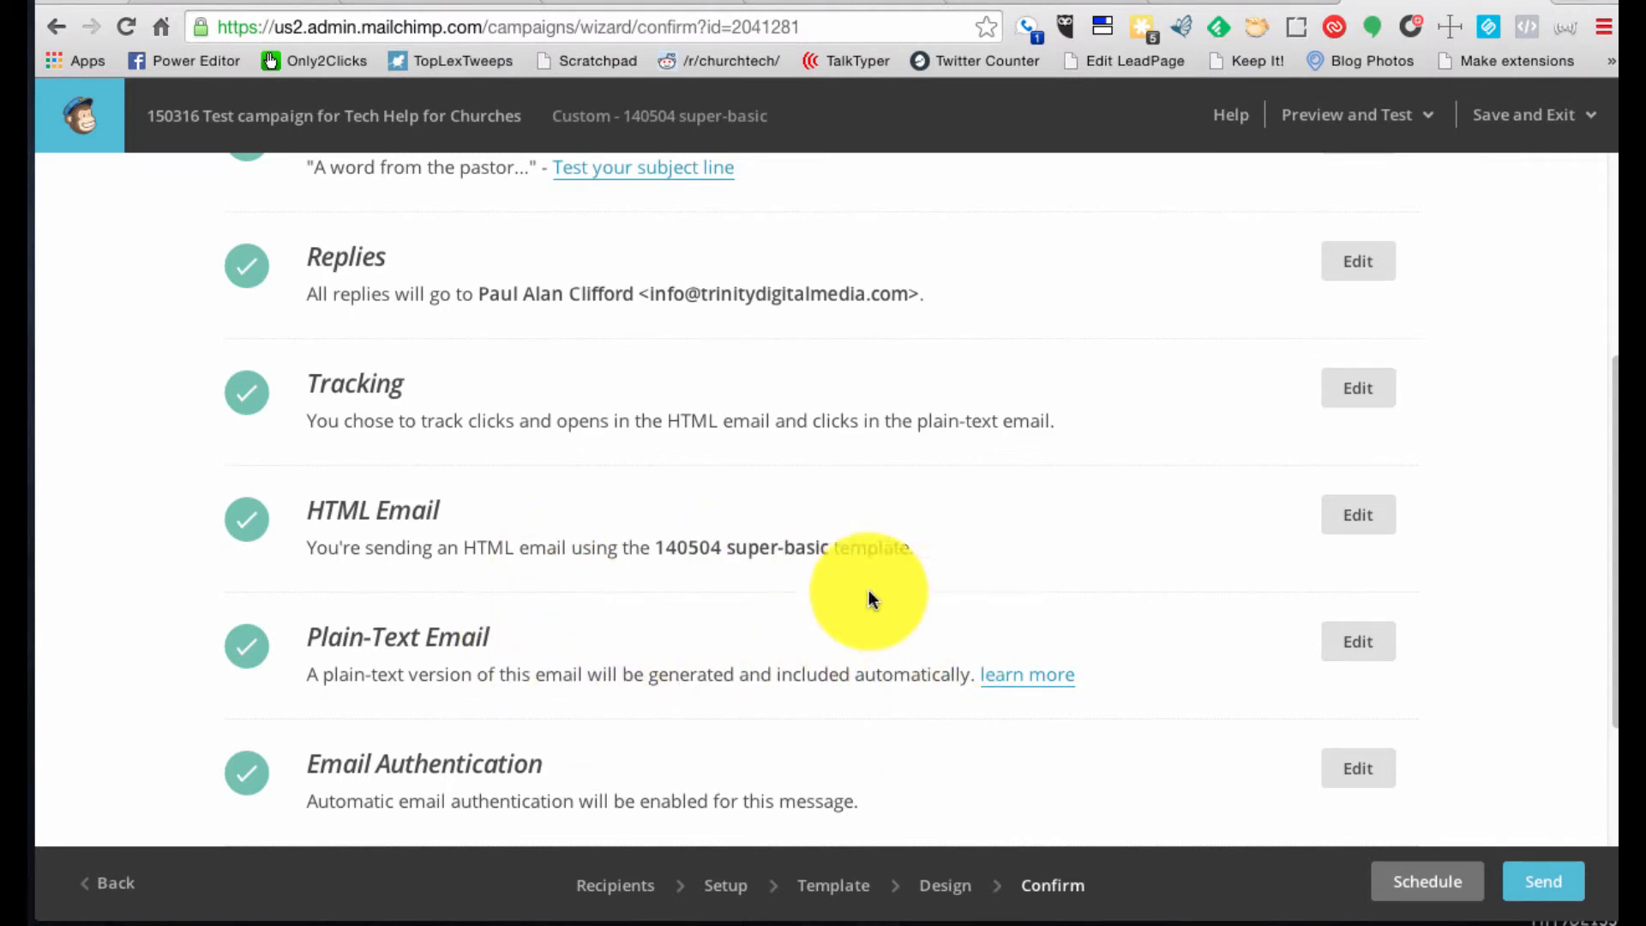
pyautogui.scroll(-3, 651, 691)
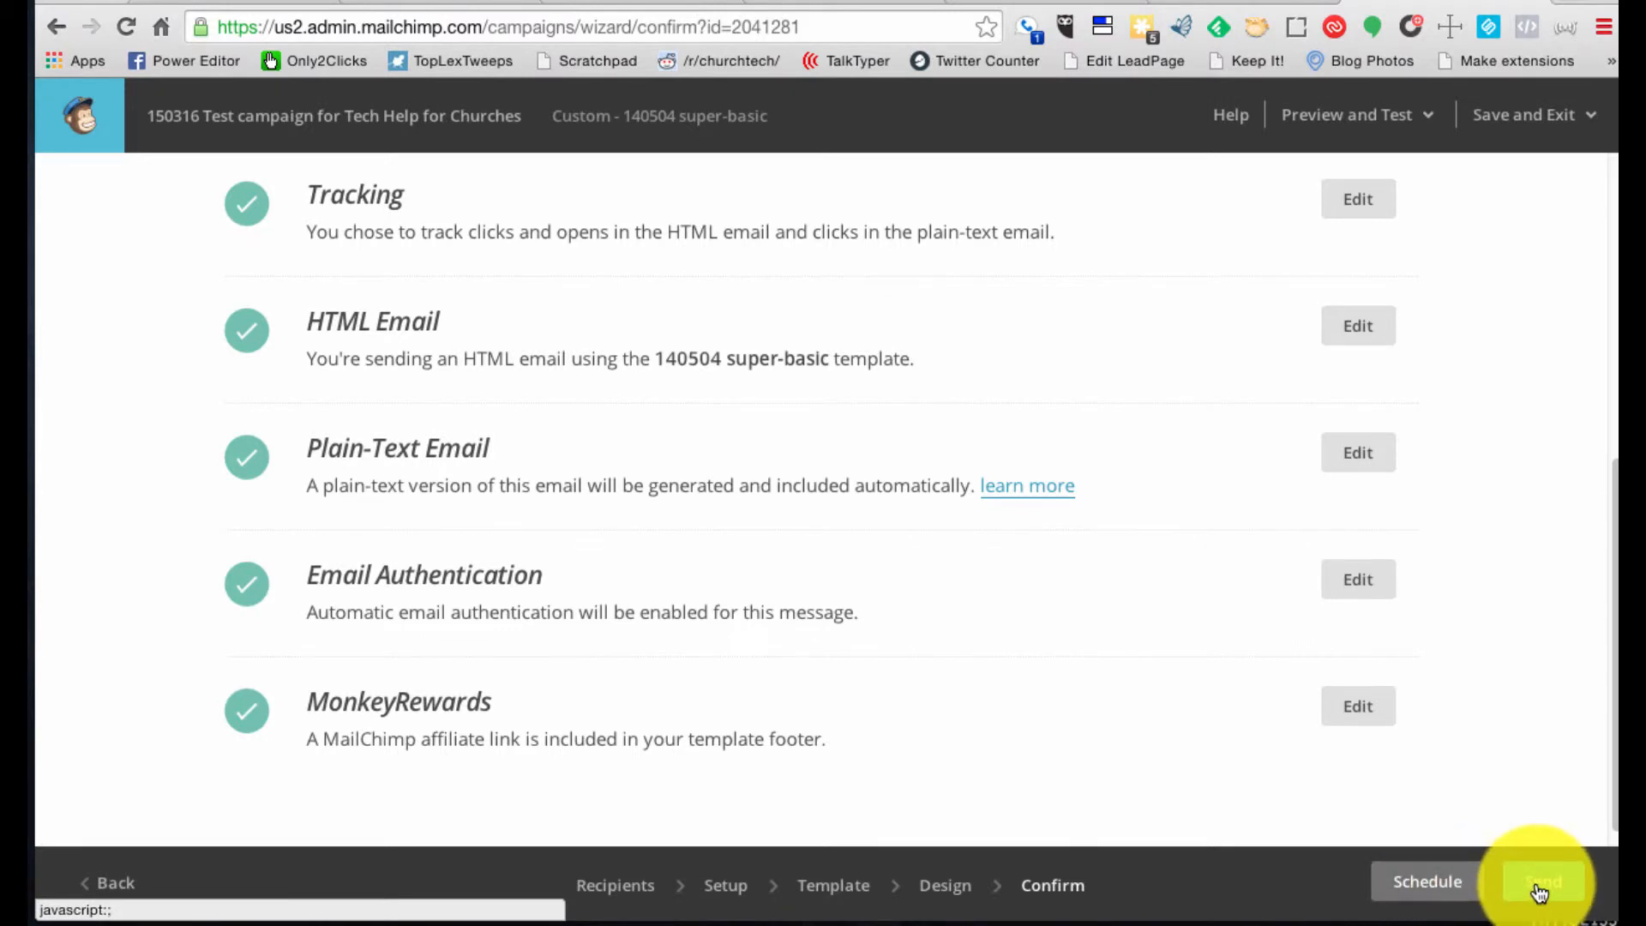
# Set up scheduled delivery for March 16 2015 at 9:00 AM Eastern Time
pyautogui.click(1399, 885)
pyautogui.scroll(-5, 1103, 754)
pyautogui.scroll(4, 1108, 751)
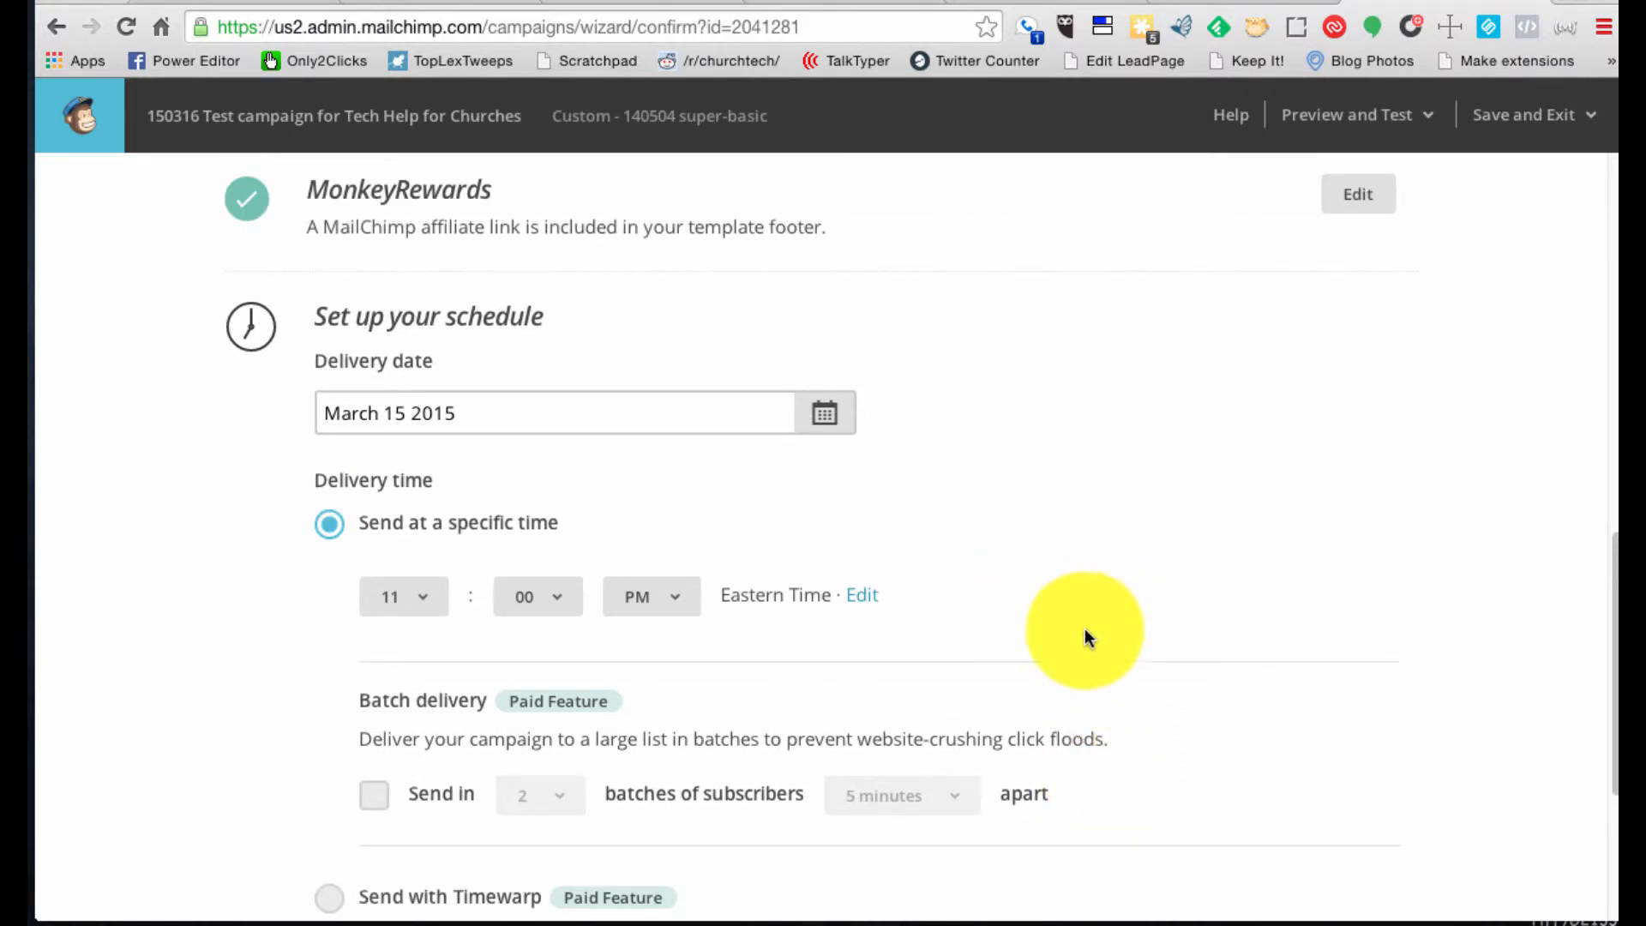
pyautogui.click(825, 413)
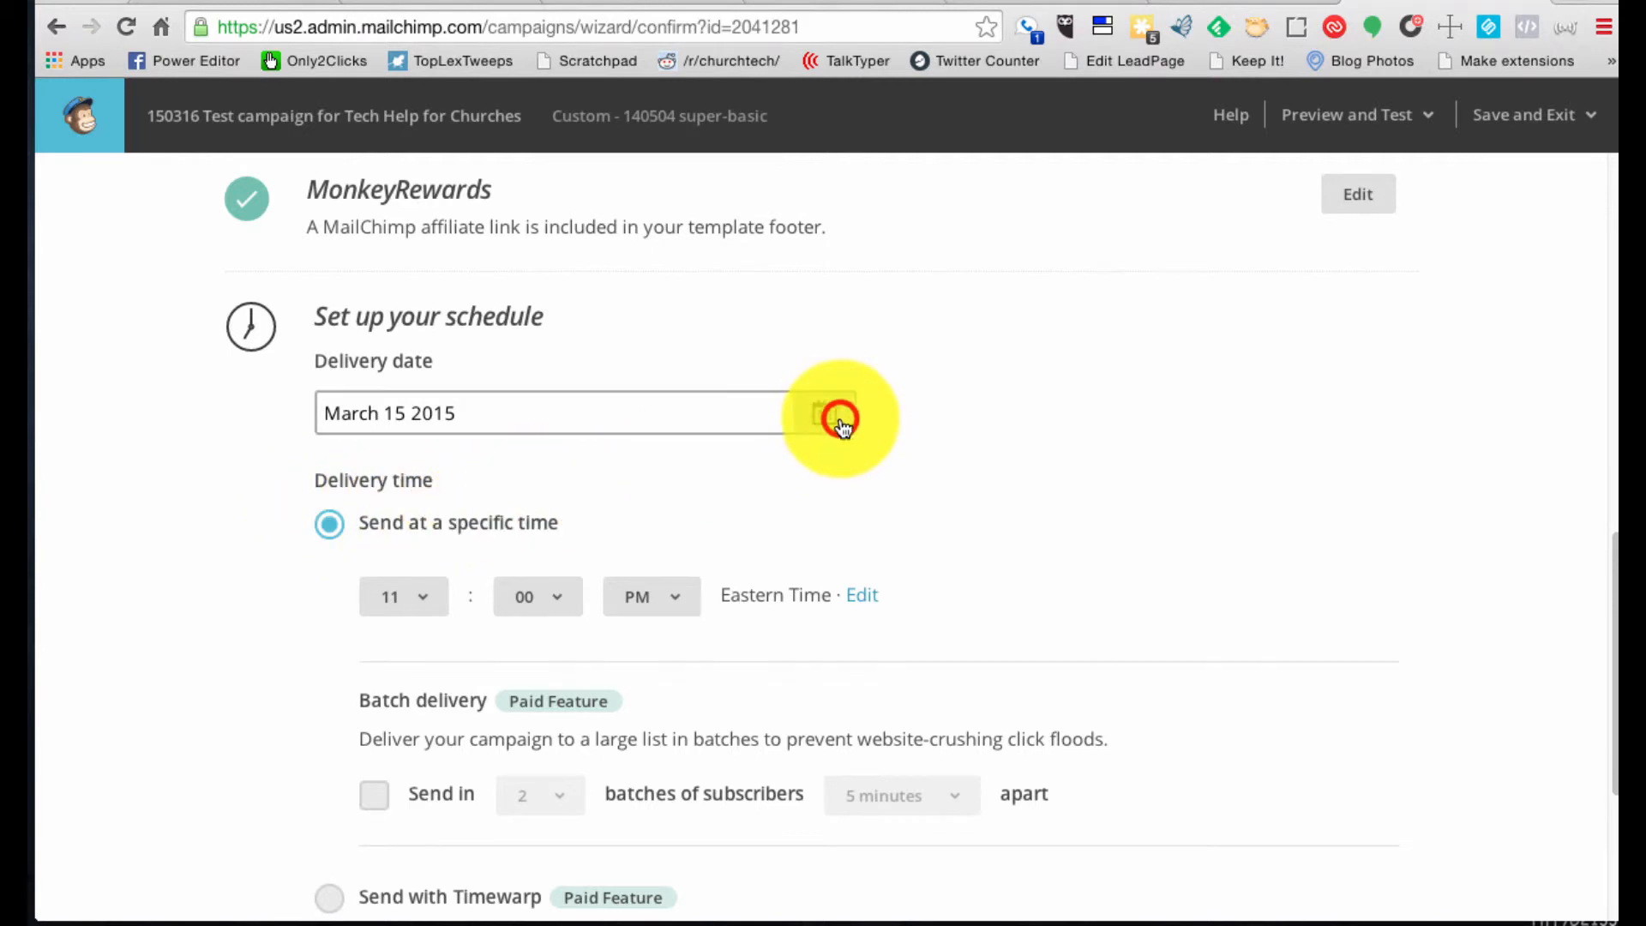
pyautogui.click(388, 590)
pyautogui.click(437, 591)
pyautogui.click(424, 525)
pyautogui.click(388, 465)
pyautogui.click(670, 516)
pyautogui.click(660, 494)
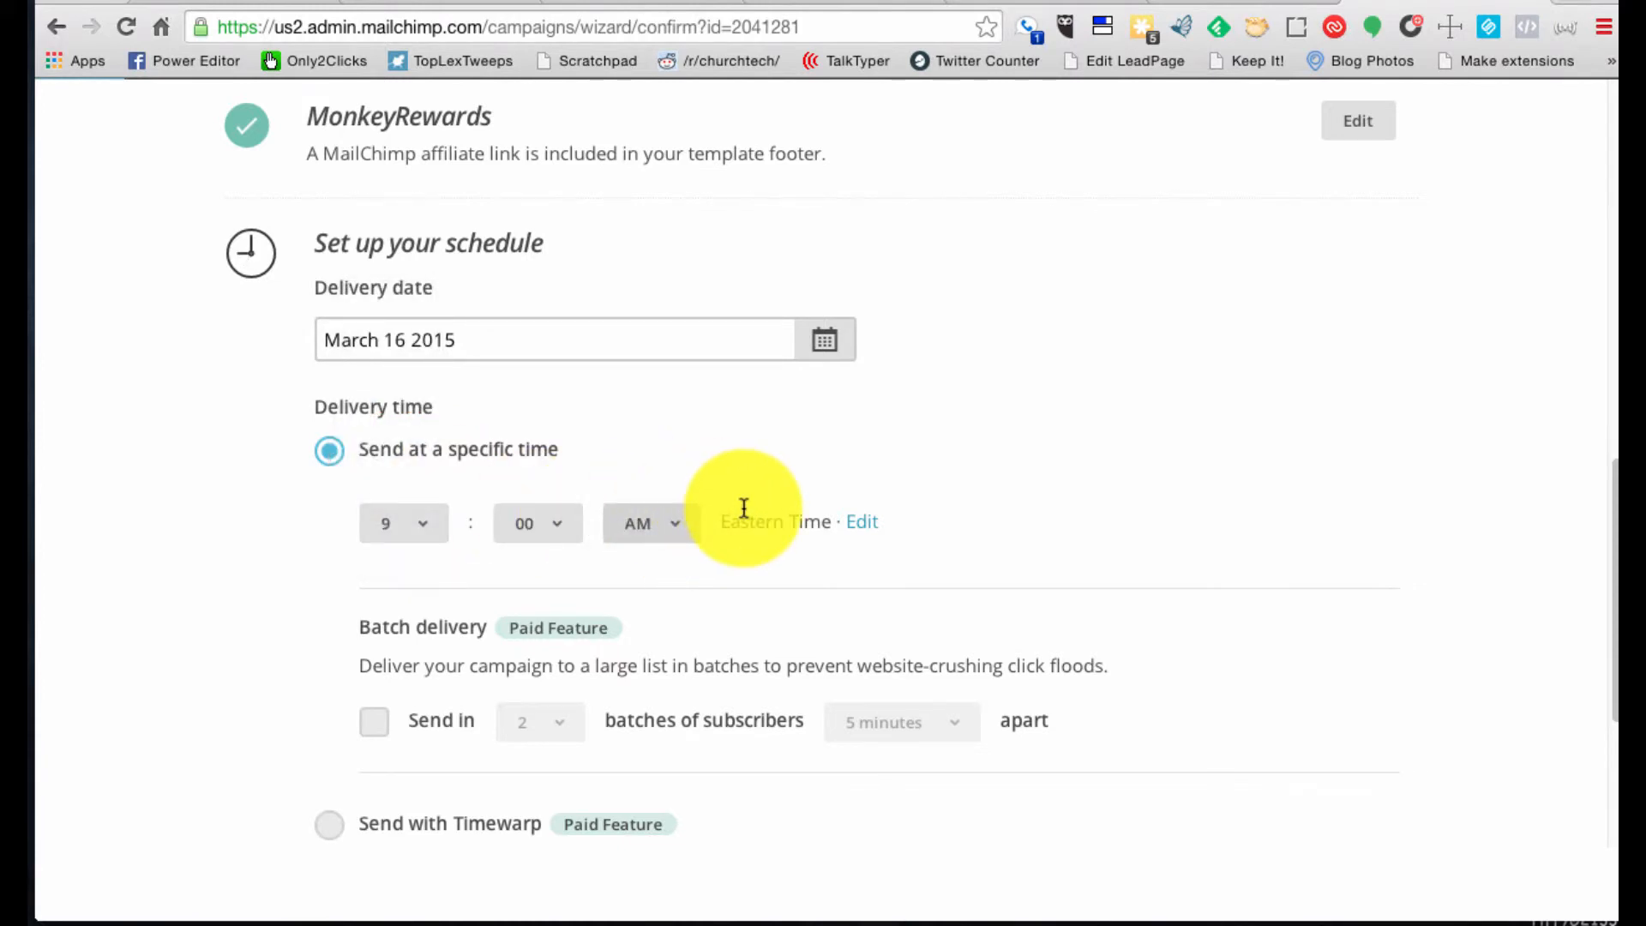
# Review the remaining delivery options and change the delivery date to March 15 2015
pyautogui.scroll(-5, 872, 536)
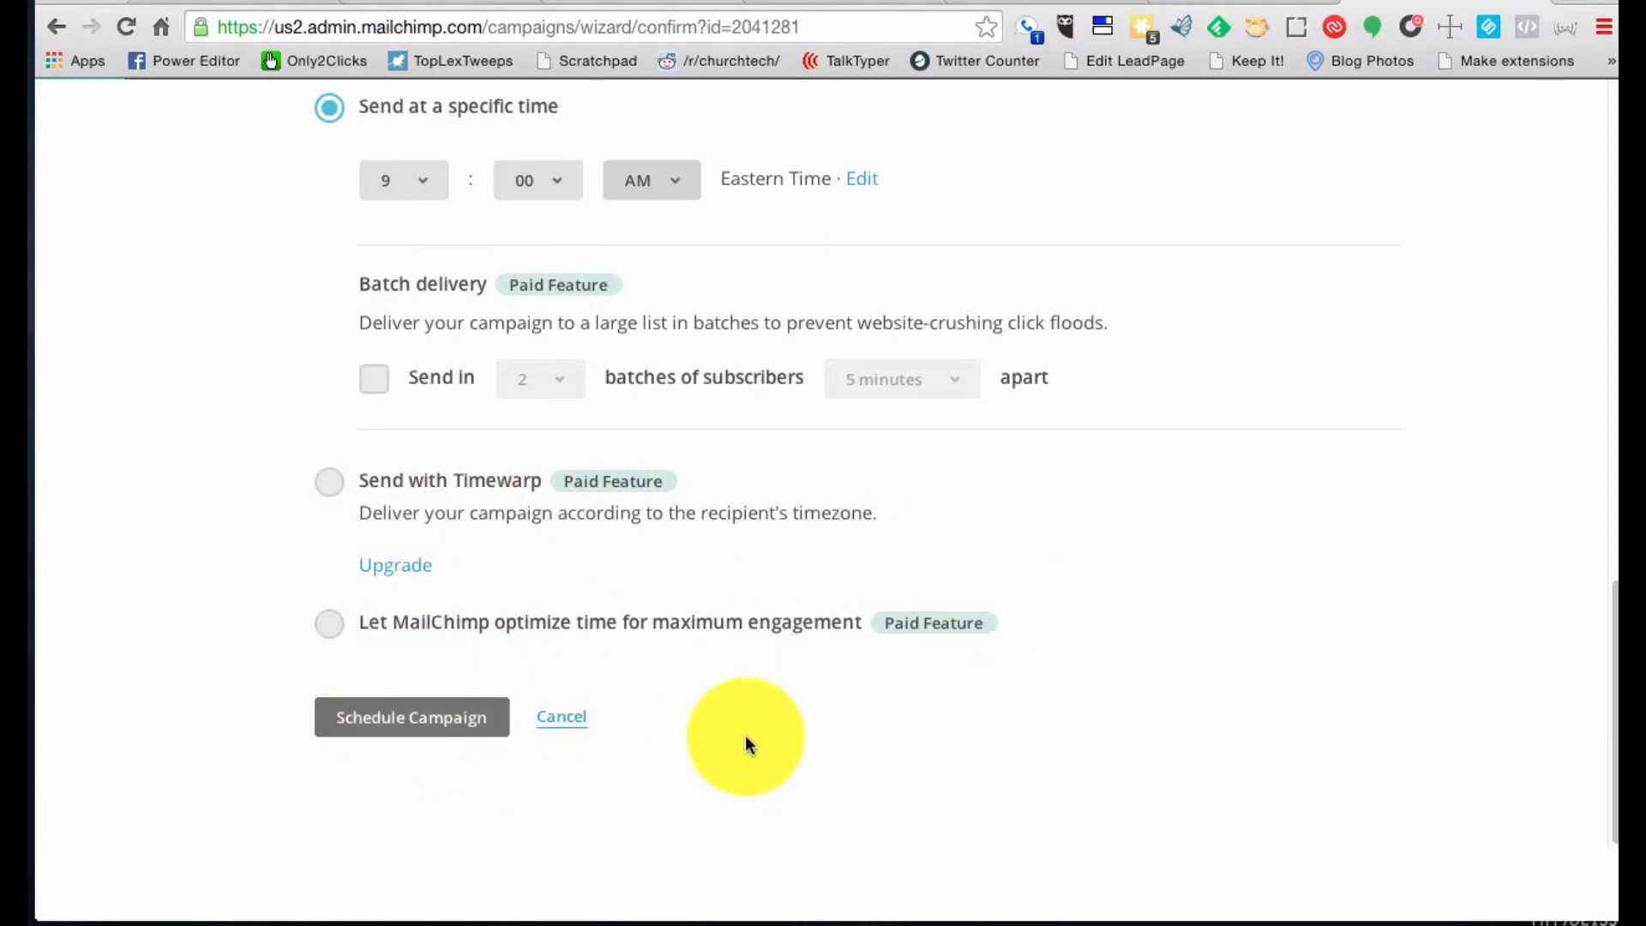
pyautogui.scroll(3, 492, 585)
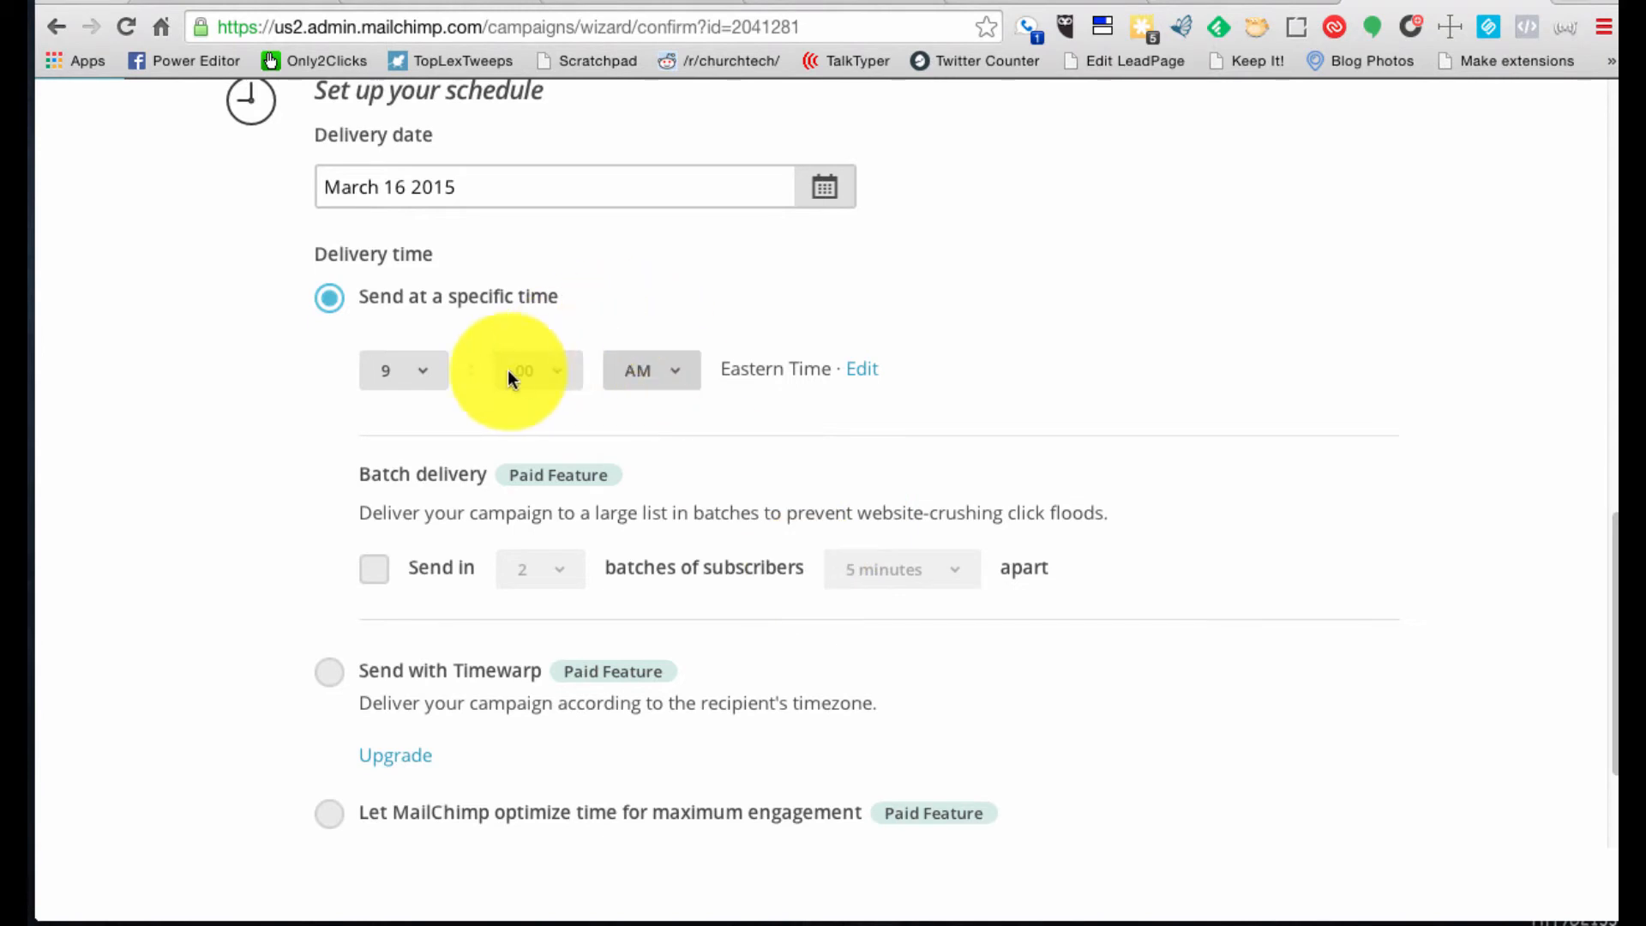
pyautogui.click(838, 195)
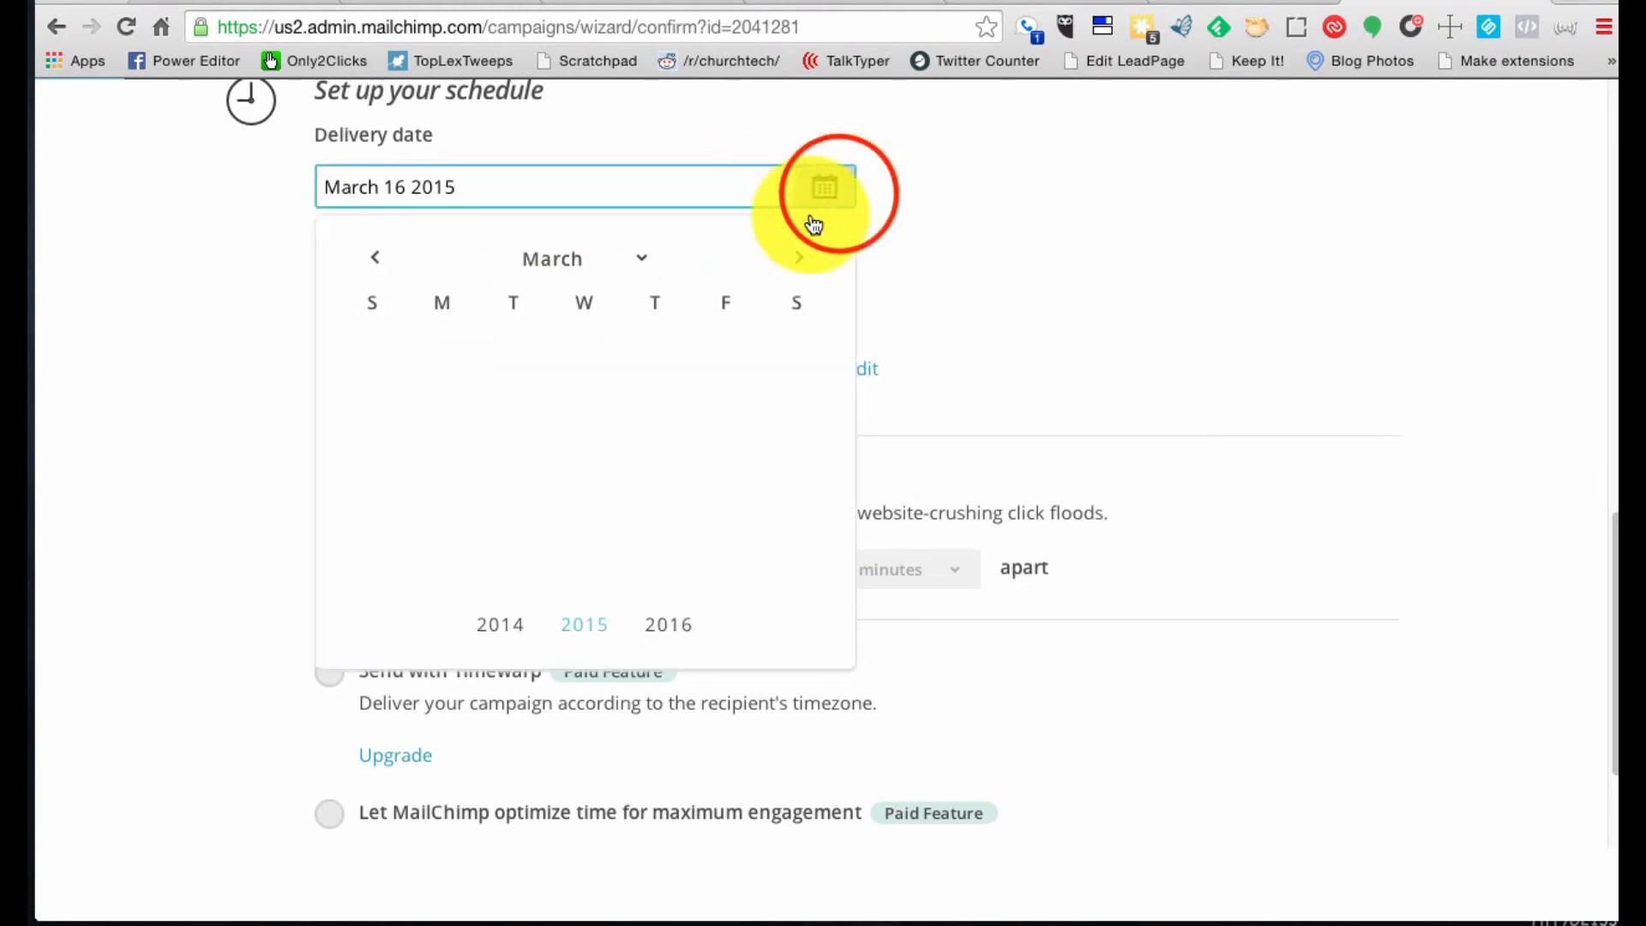
pyautogui.click(743, 398)
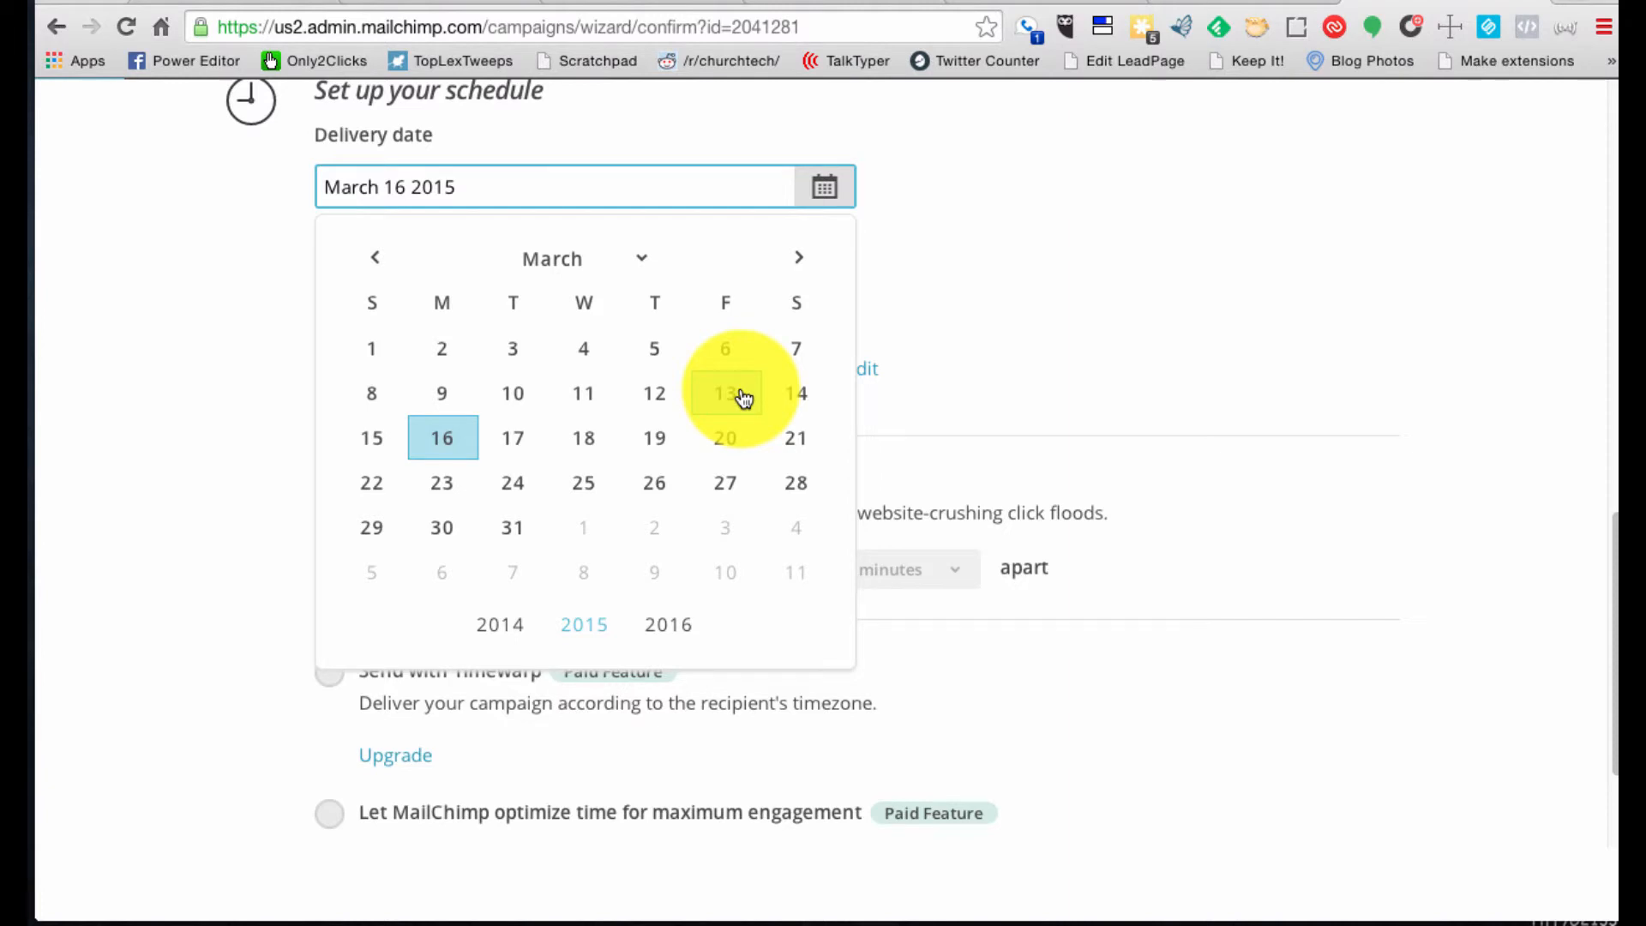
pyautogui.click(797, 394)
pyautogui.click(378, 433)
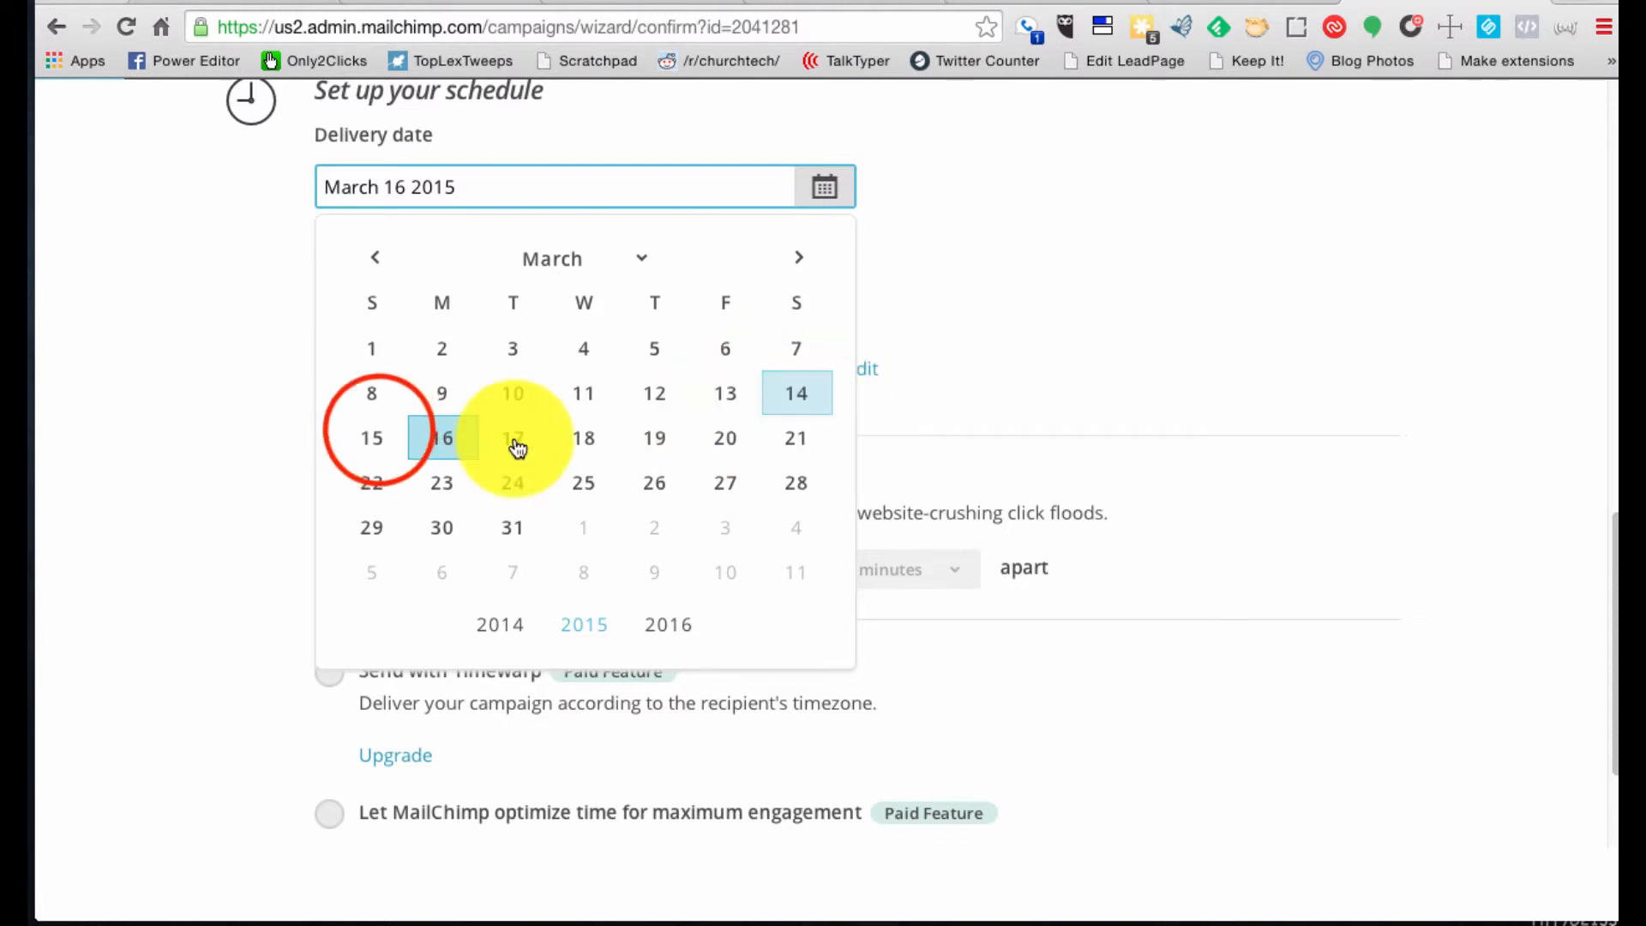
pyautogui.scroll(-1, 928, 335)
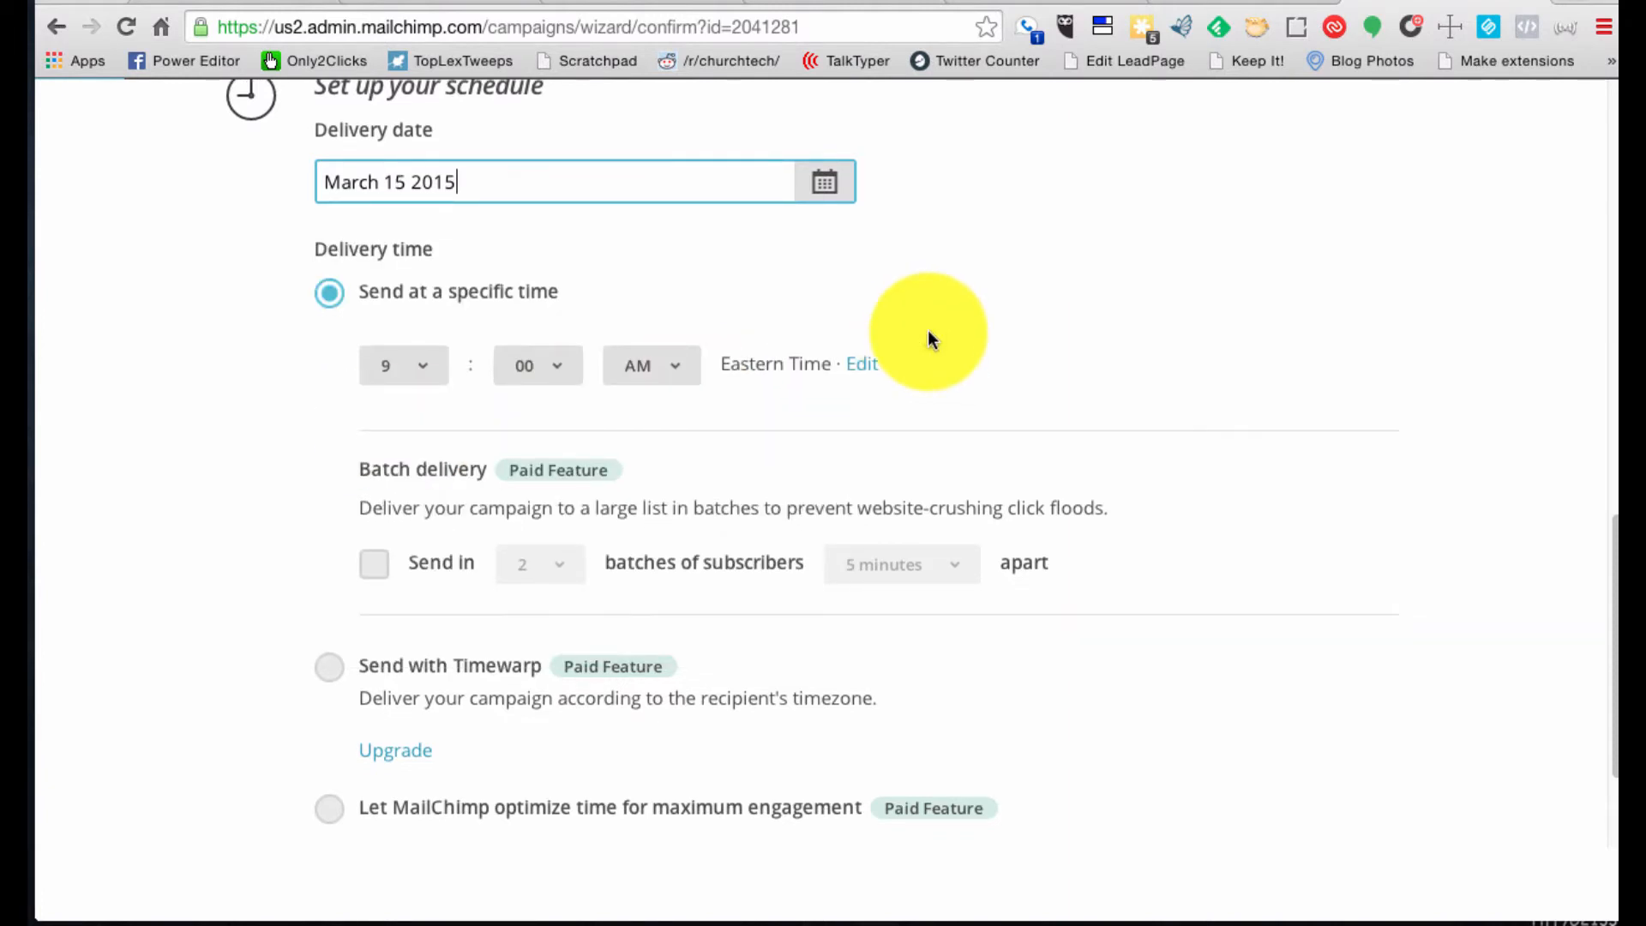
pyautogui.scroll(-2, 928, 331)
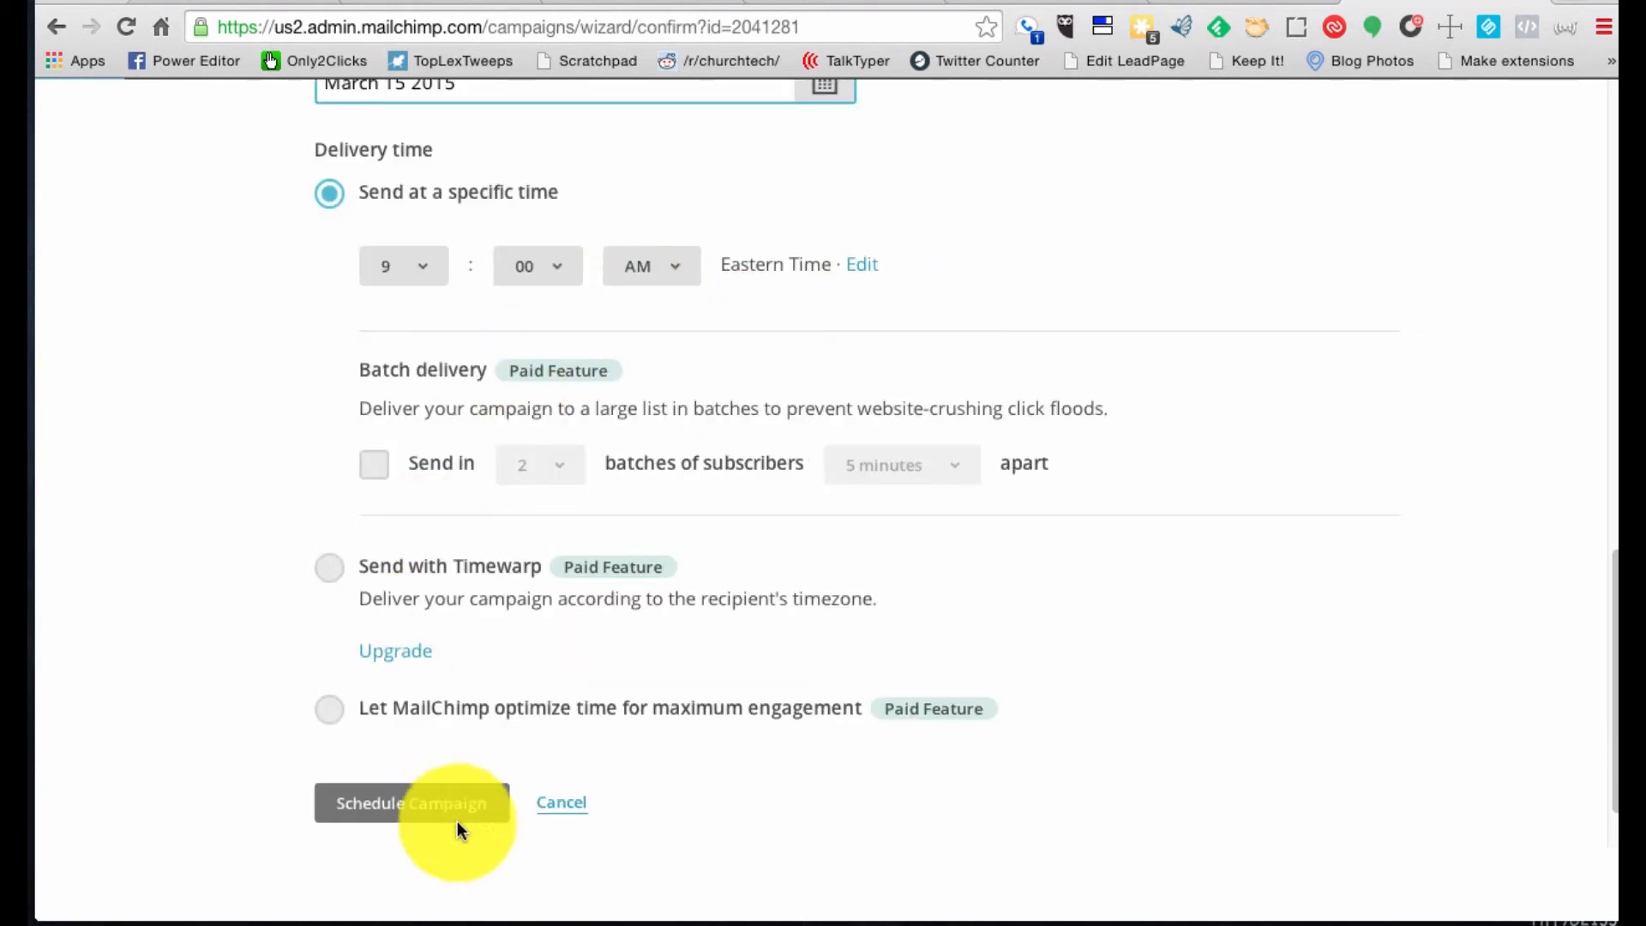
# Try to schedule the campaign for March 15 2015 at 9:00 AM Eastern Time
pyautogui.scroll(3, 533, 669)
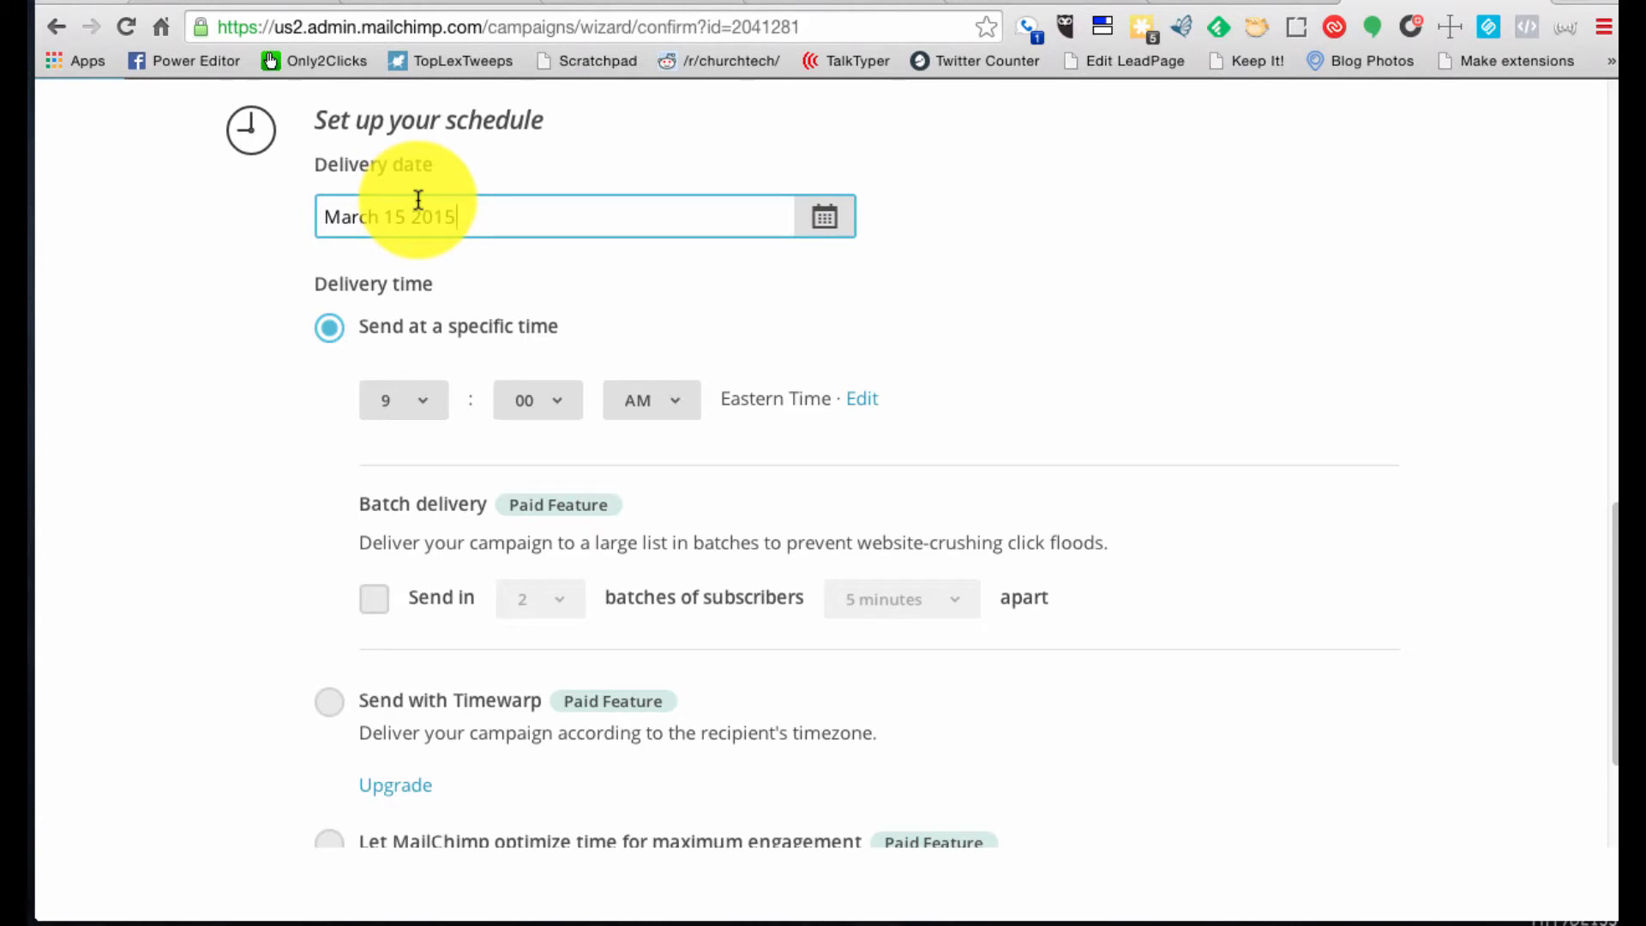
pyautogui.scroll(-2, 459, 583)
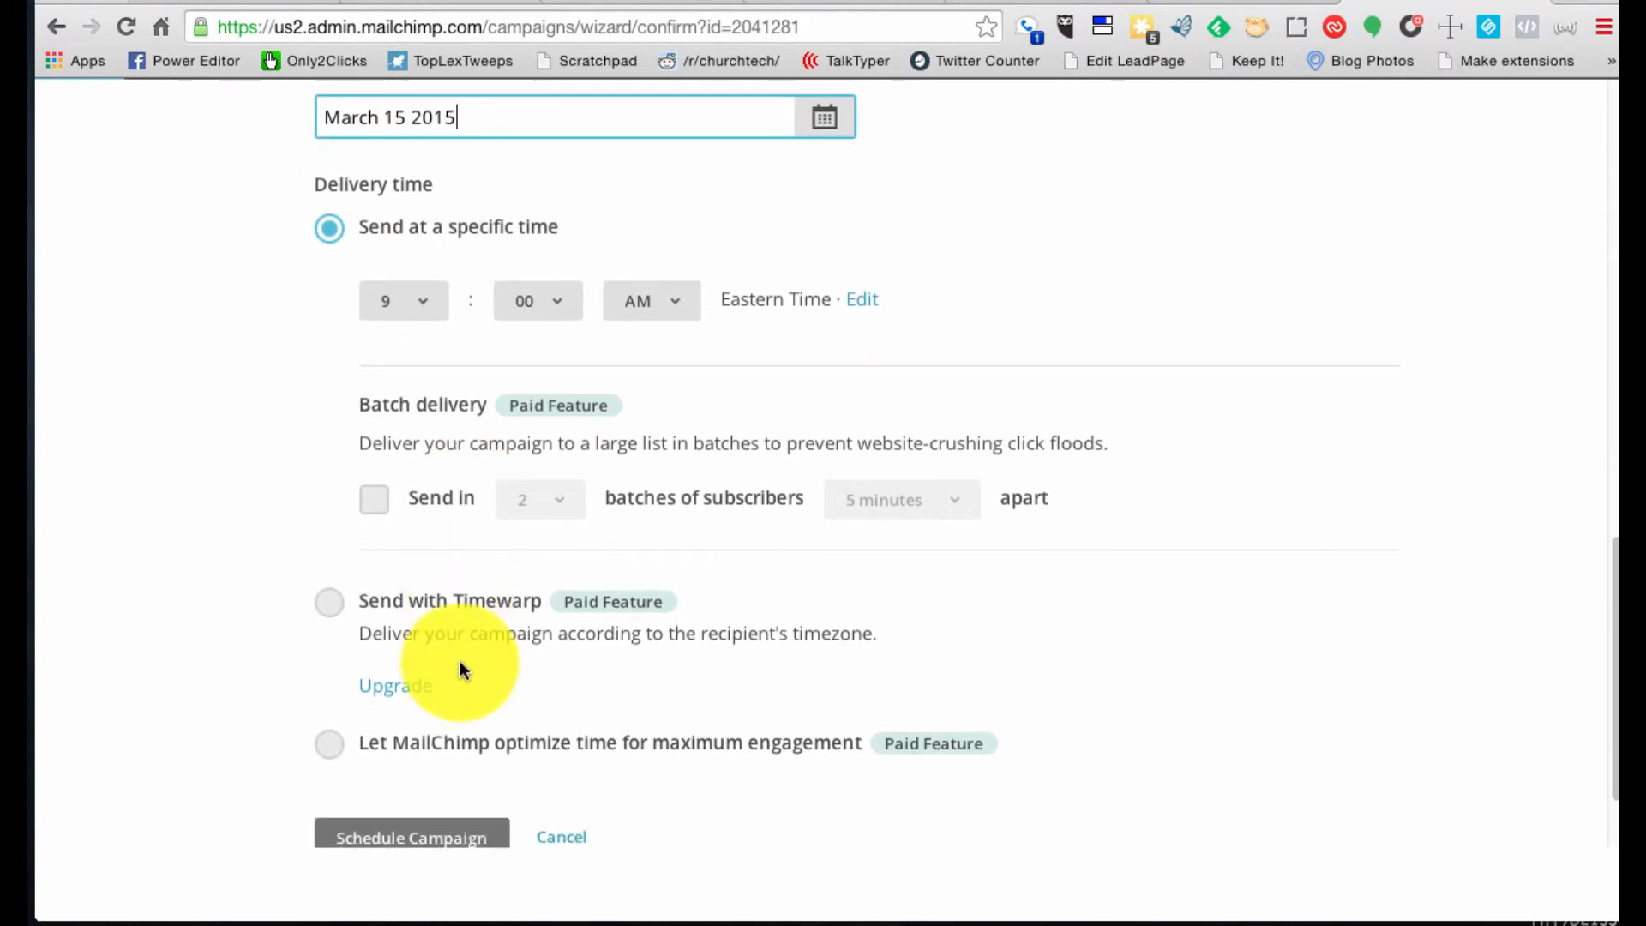
pyautogui.click(436, 843)
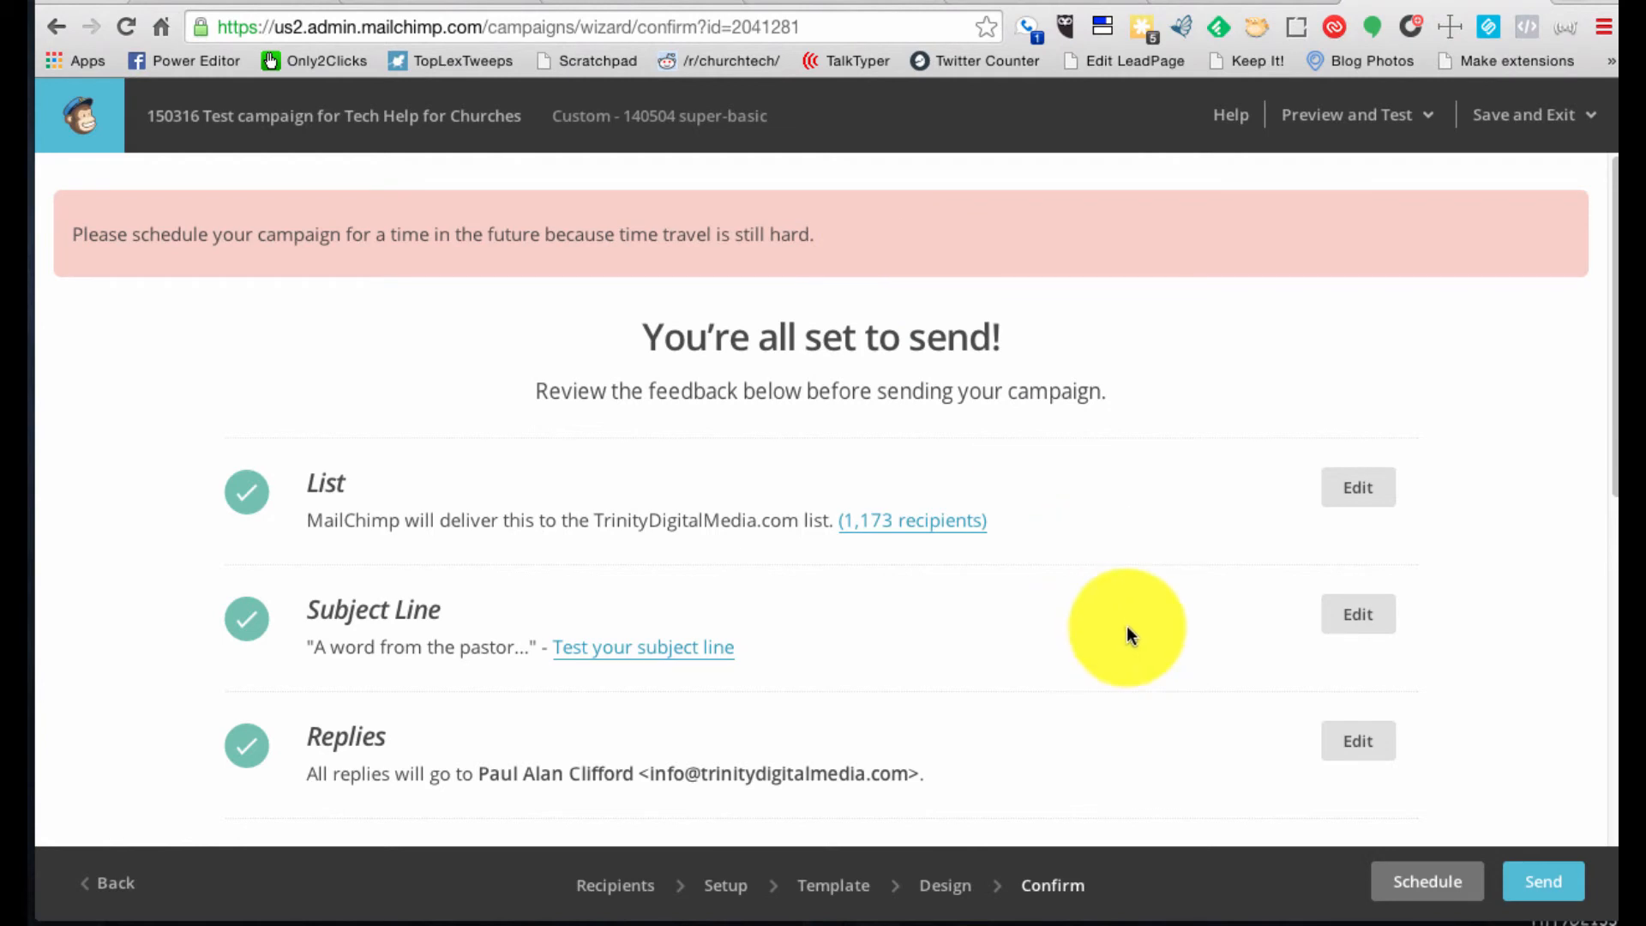
# Review the campaign's pre-send checklist again and open the save-and-exit destinations
pyautogui.scroll(-10, 1114, 618)
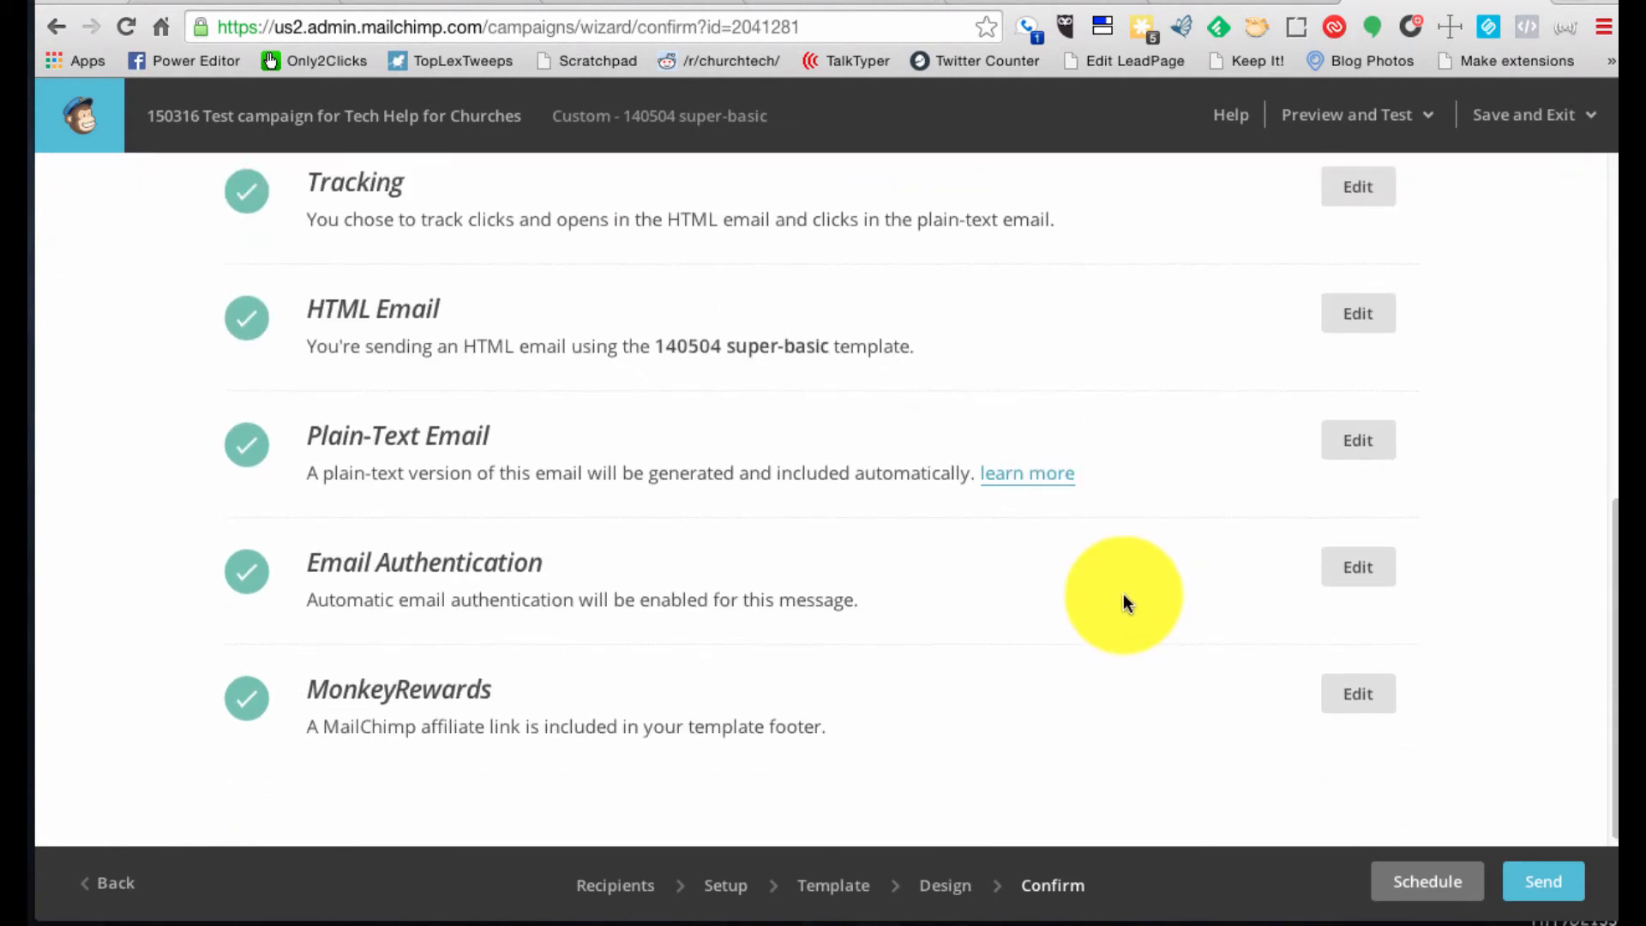
pyautogui.scroll(10, 933, 612)
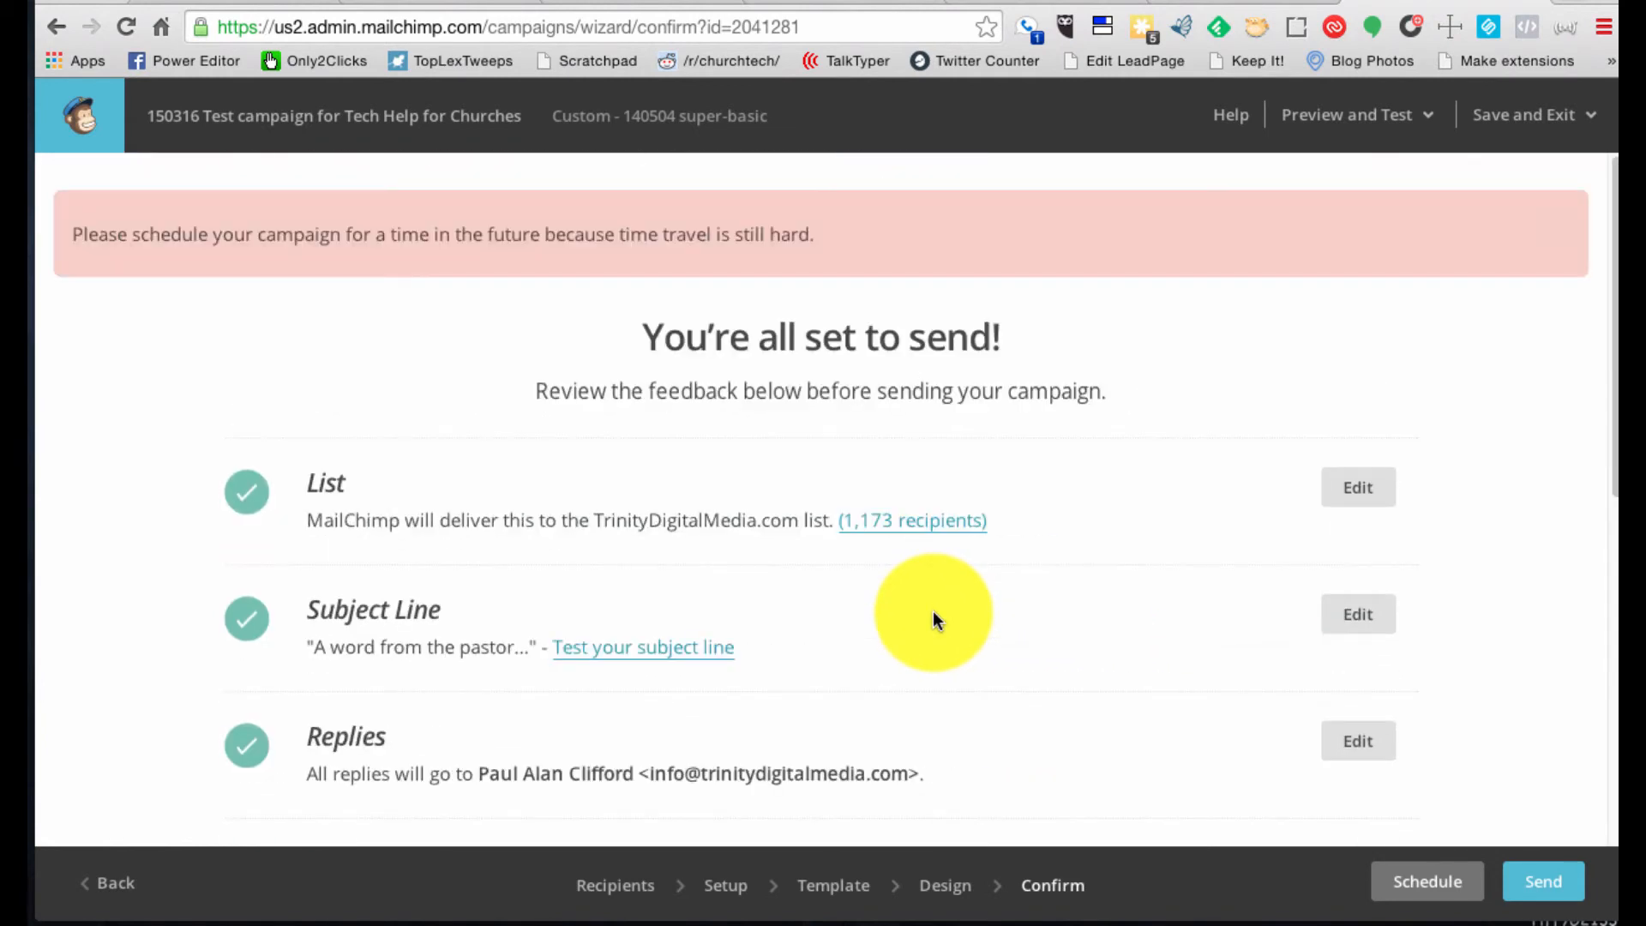
pyautogui.click(1546, 120)
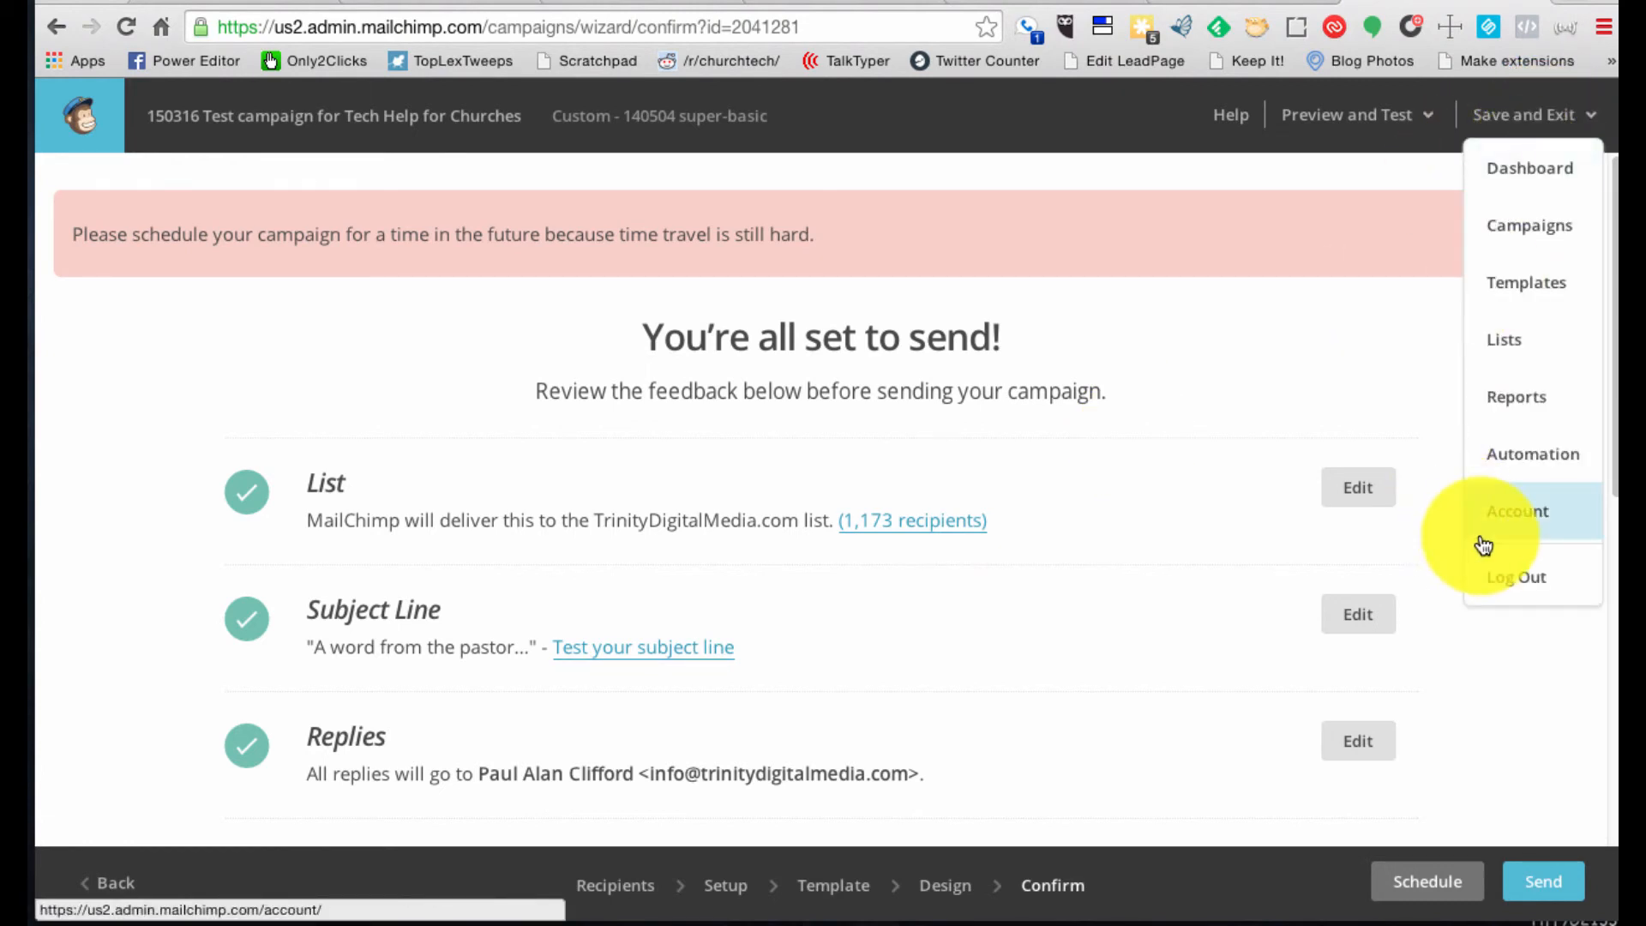